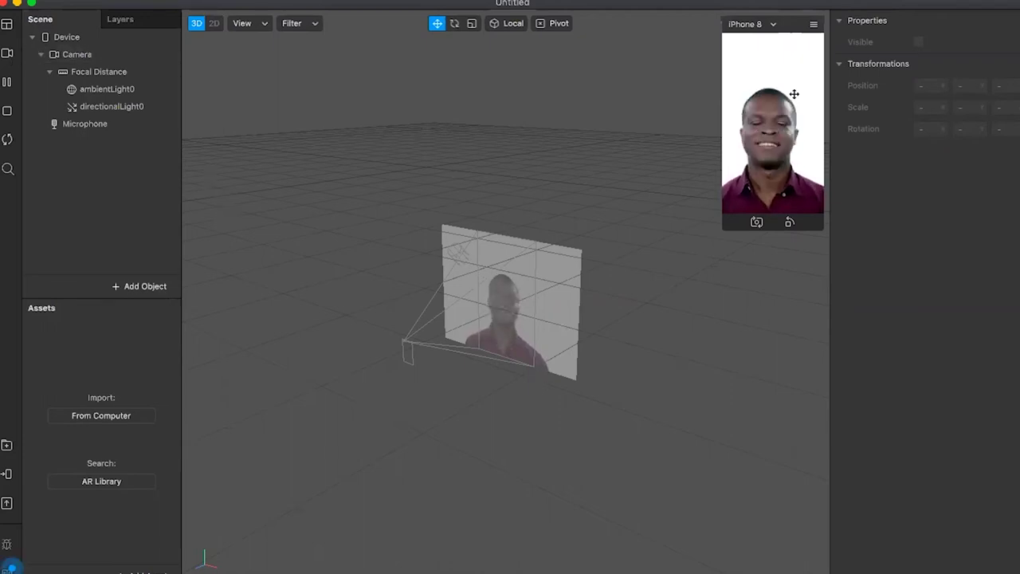
Step: Switch the preview's video source to the HD Pro Webcam C920
{"action": "left_click", "coordinate": [8, 53]}
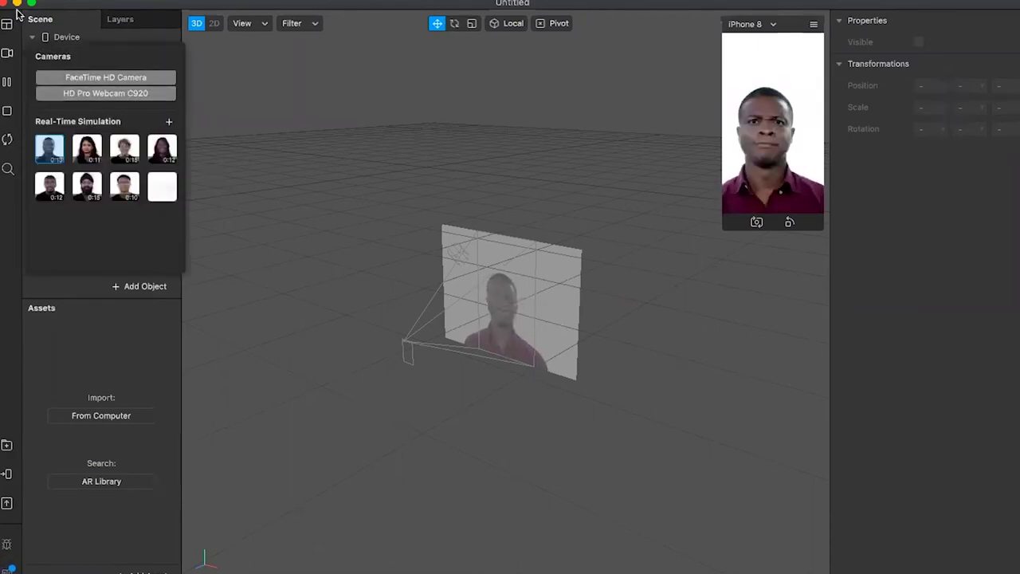
{"action": "left_click", "coordinate": [102, 95]}
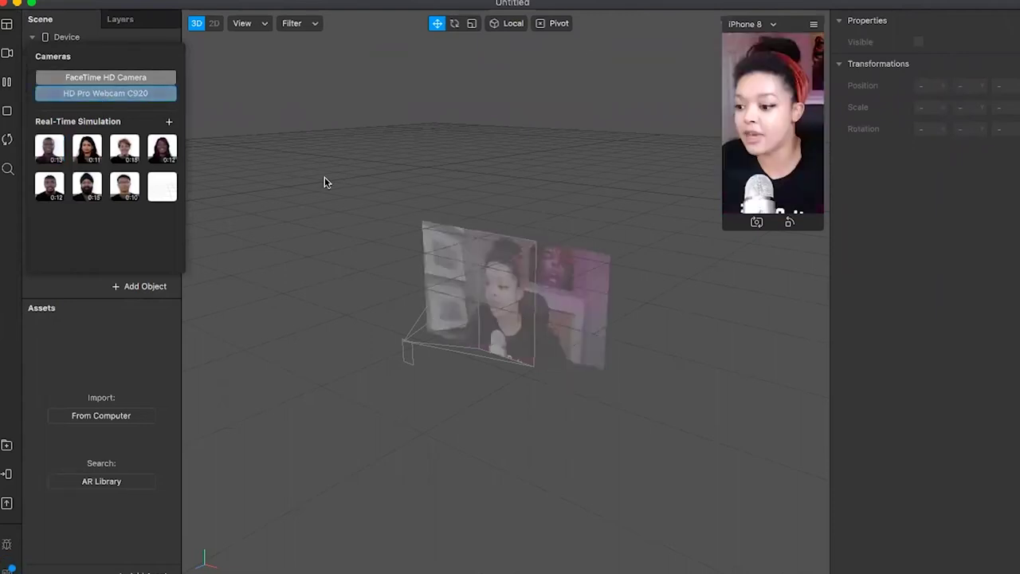
{"action": "left_click", "coordinate": [476, 182]}
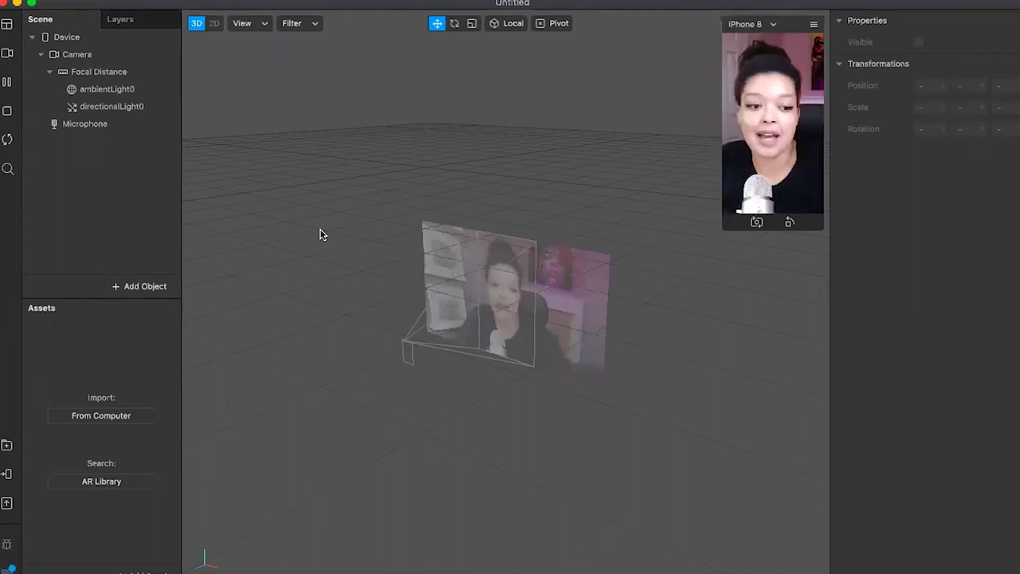
Step: Insert a Particle System object under Focal Distance in the scene
{"action": "left_click", "coordinate": [120, 72]}
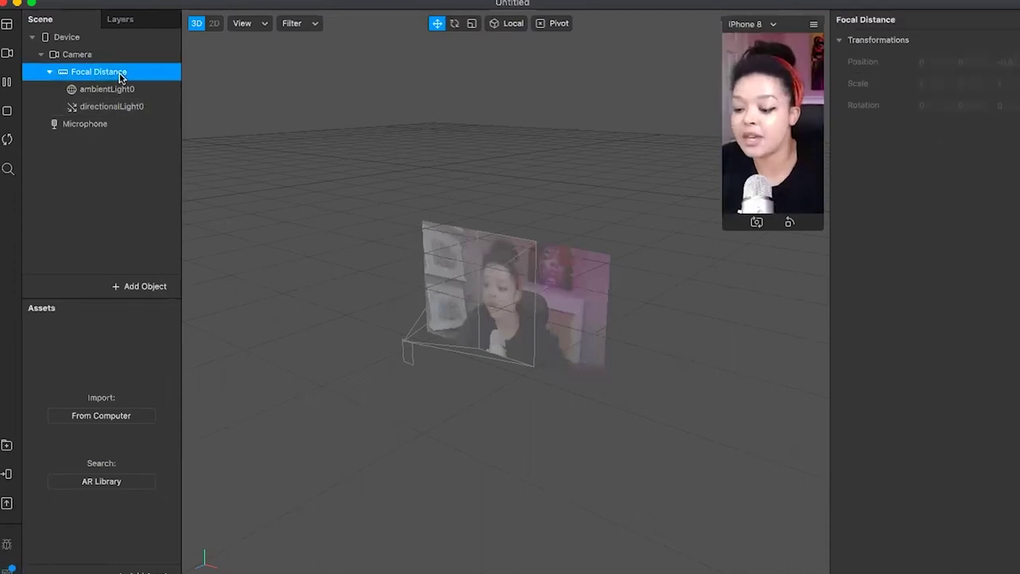
{"action": "left_click", "coordinate": [135, 286]}
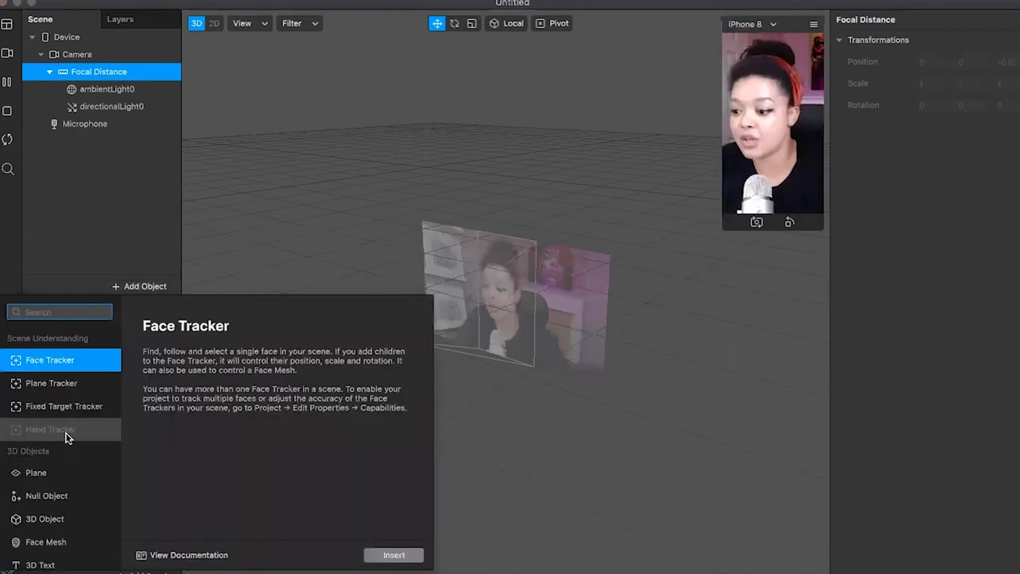
{"action": "scroll", "coordinate": [65, 432], "scroll_direction": "down", "scroll_amount": 5}
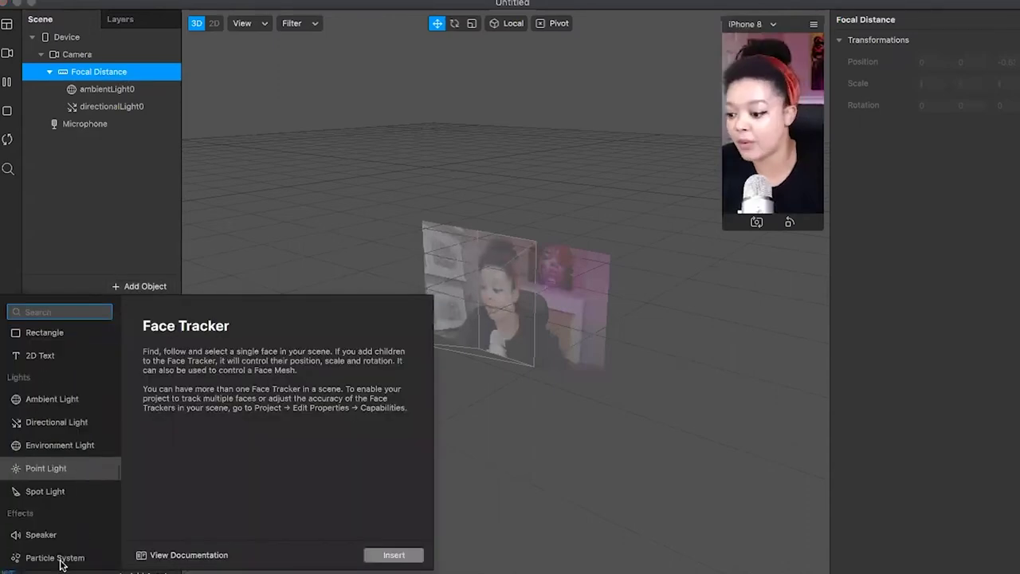
{"action": "left_click", "coordinate": [60, 563]}
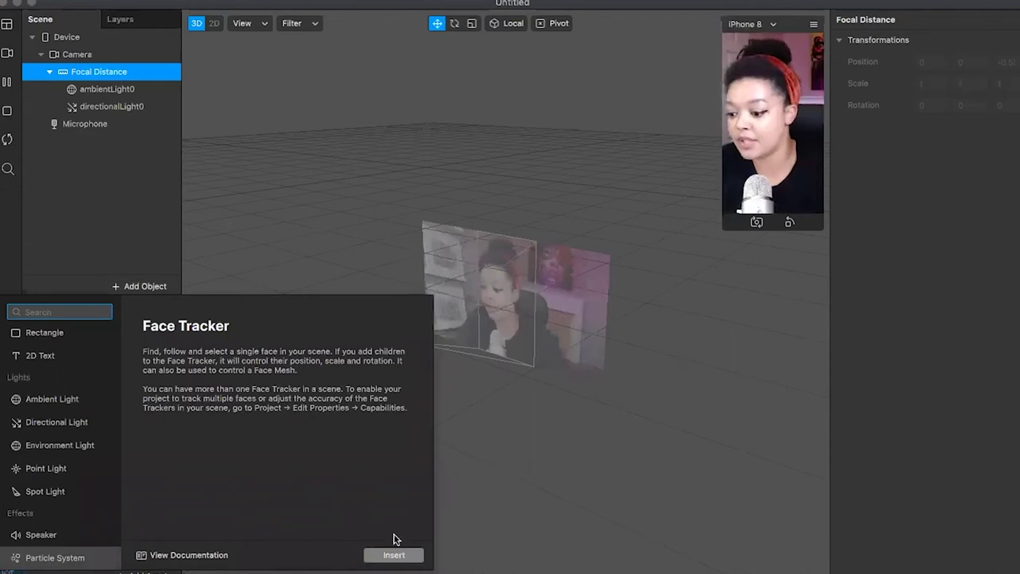
{"action": "left_click", "coordinate": [392, 554]}
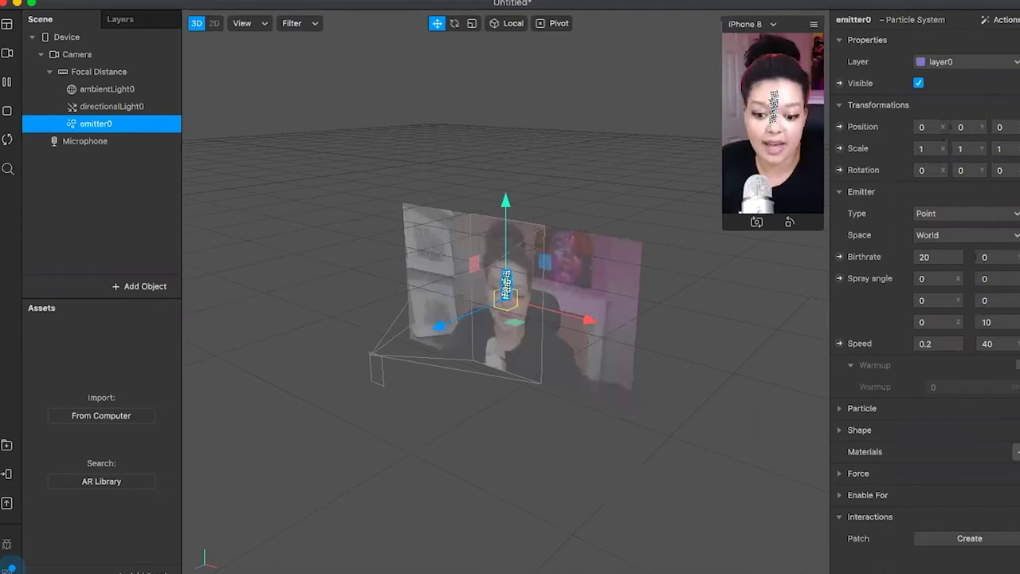
Step: Create a new material for the particle emitter and set its shader type to Flat
{"action": "left_click", "coordinate": [1016, 451]}
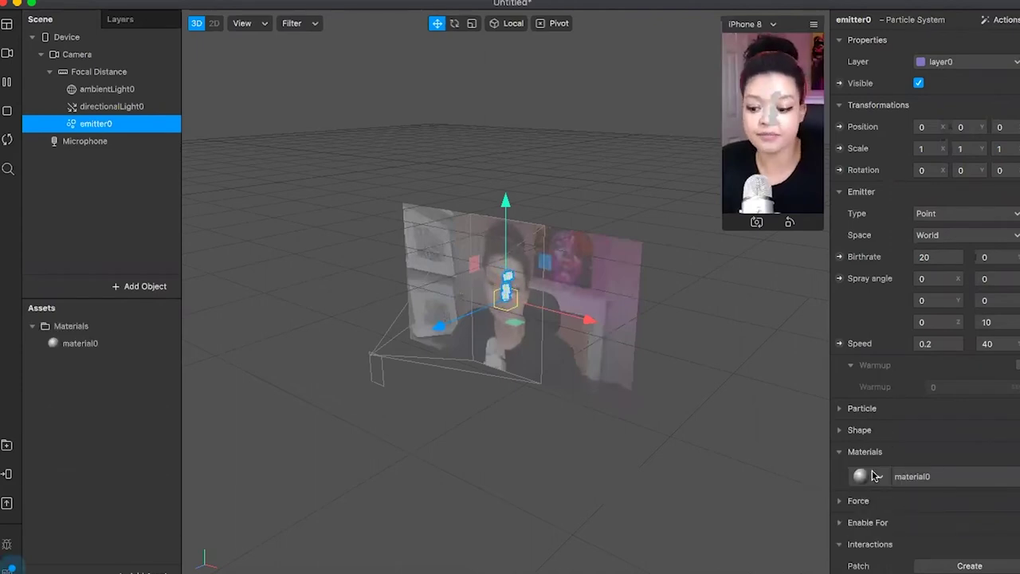
{"action": "left_click", "coordinate": [111, 346]}
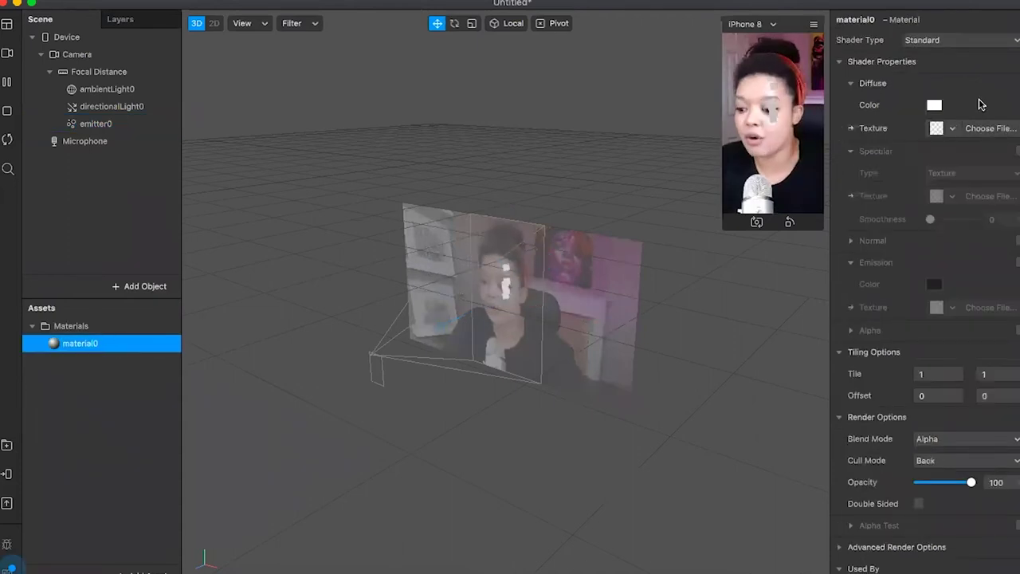
{"action": "left_click", "coordinate": [1001, 41]}
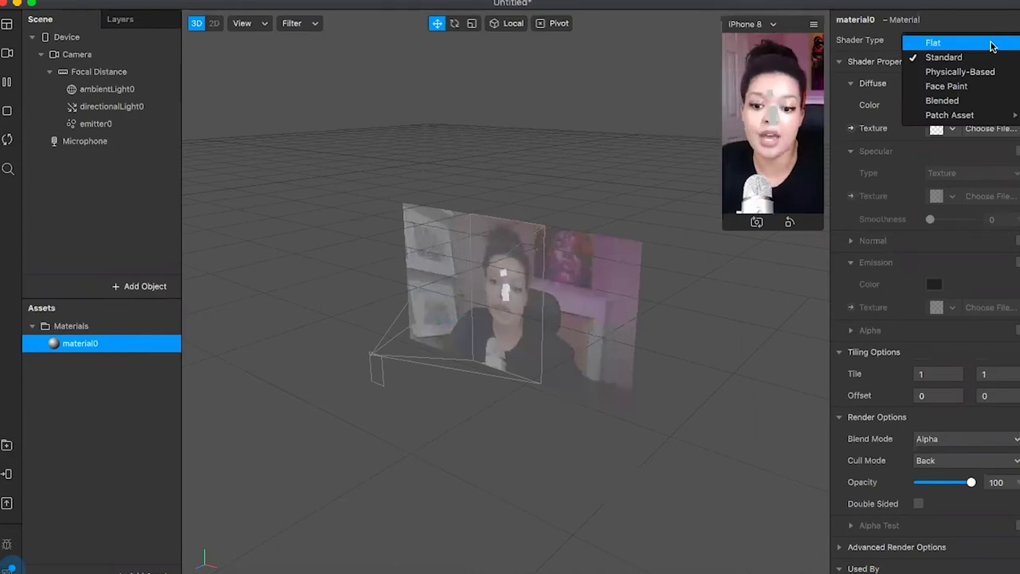
{"action": "left_click", "coordinate": [992, 44]}
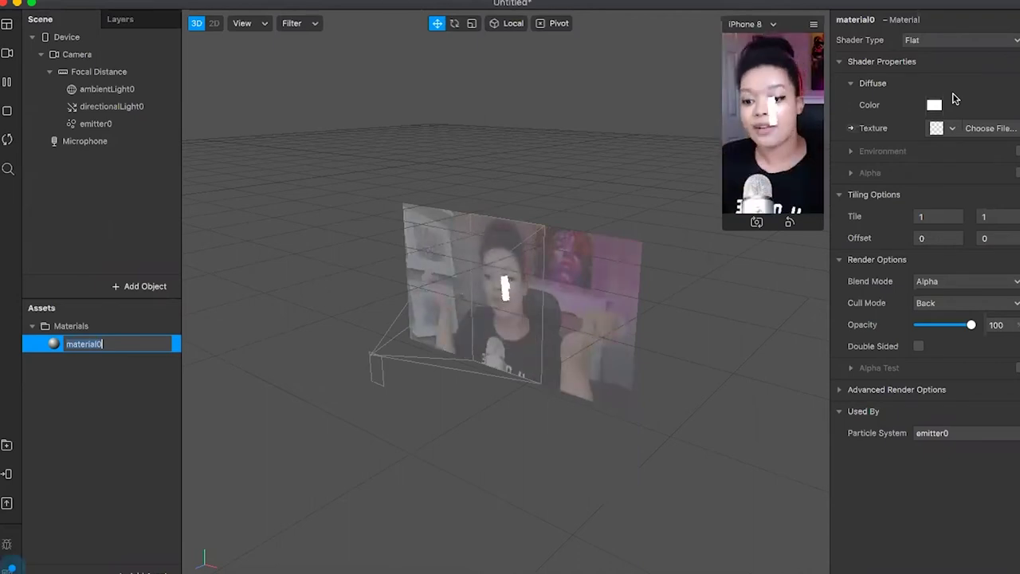
Step: Load the star image from the CultureHubSparkAR folder as the material's diffuse texture
{"action": "left_click", "coordinate": [980, 130]}
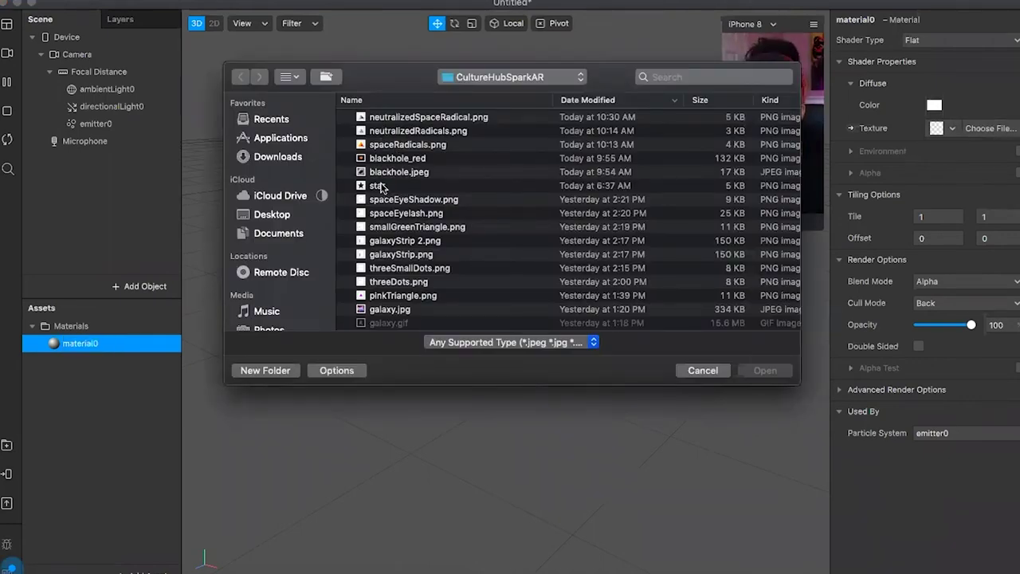
{"action": "type", "text": "star"}
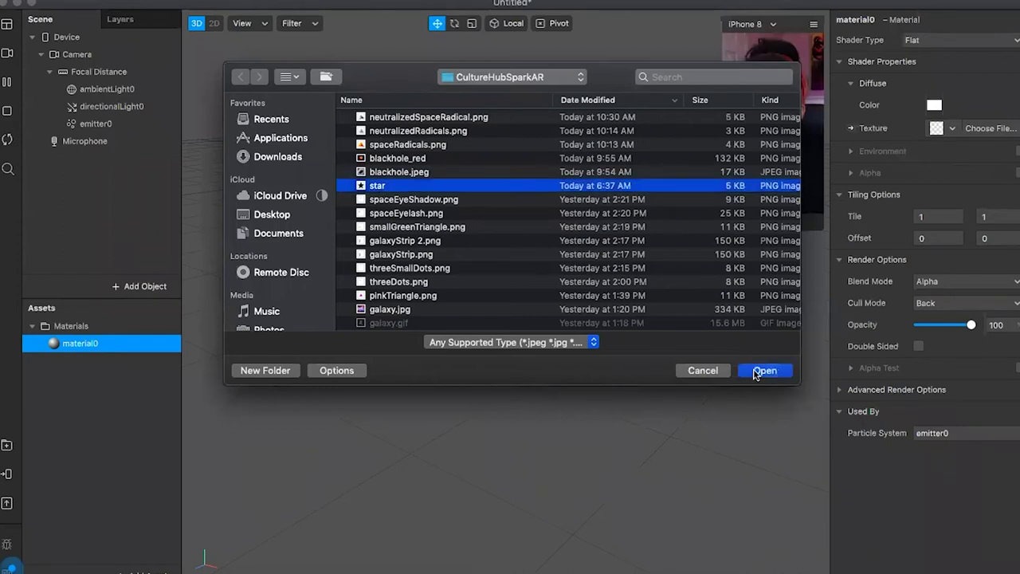
{"action": "left_click", "coordinate": [764, 371]}
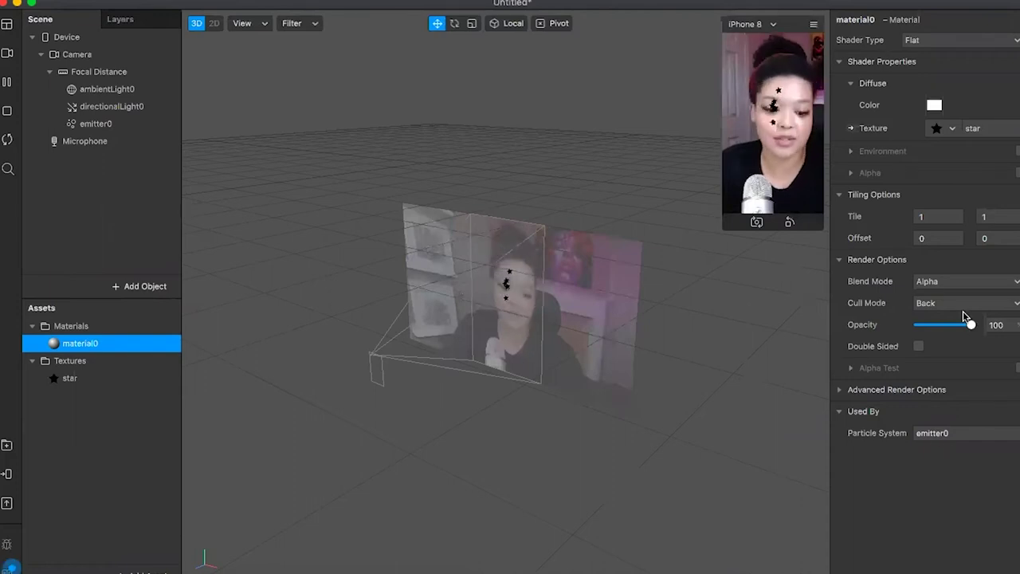
Step: Try several opacity levels on the star material and leave it at 68
{"action": "left_click_drag", "start_coordinate": [940, 332], "coordinate": [945, 328]}
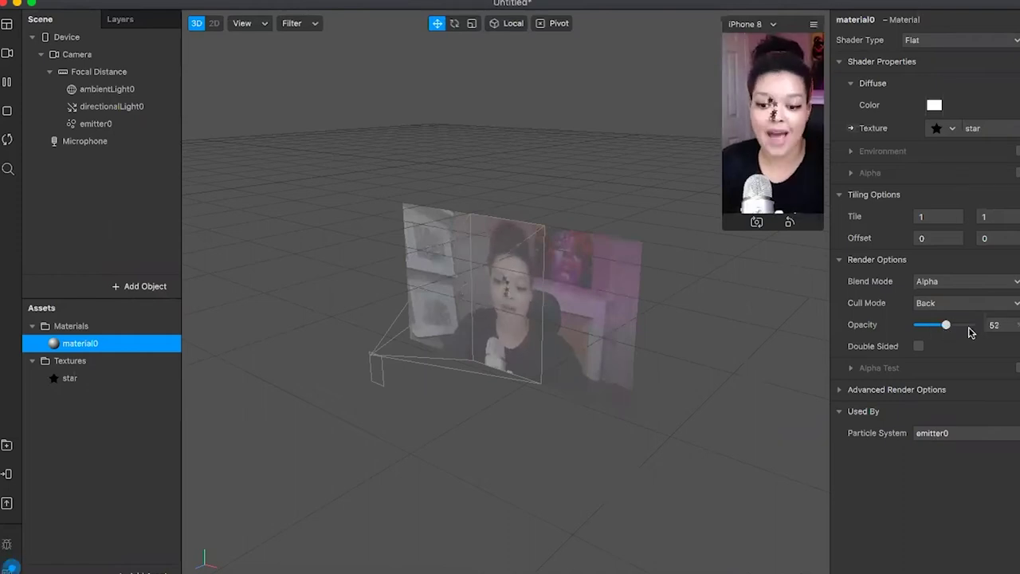
{"action": "left_click", "coordinate": [970, 332]}
{"action": "left_click", "coordinate": [917, 337]}
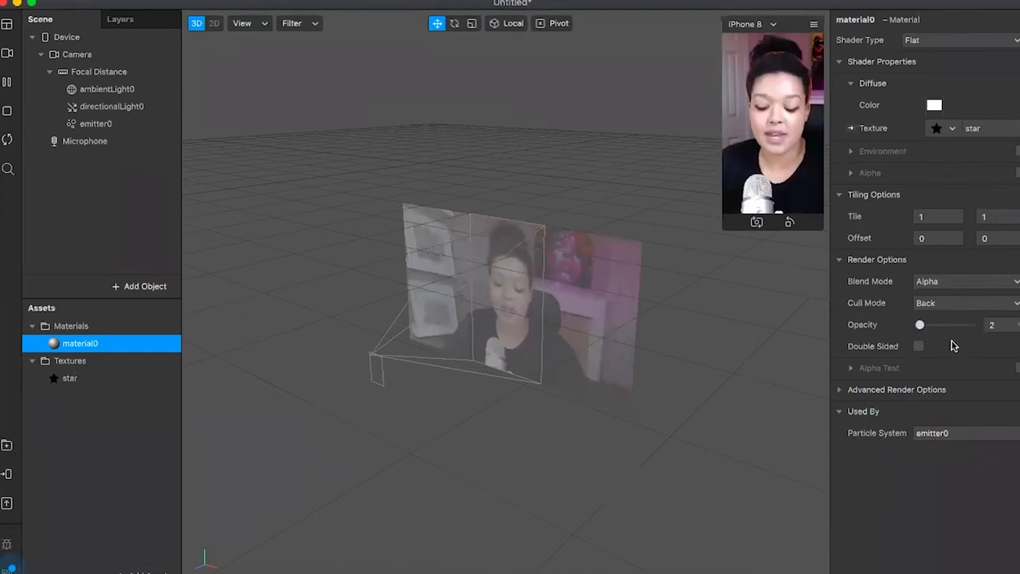
{"action": "left_click", "coordinate": [951, 329]}
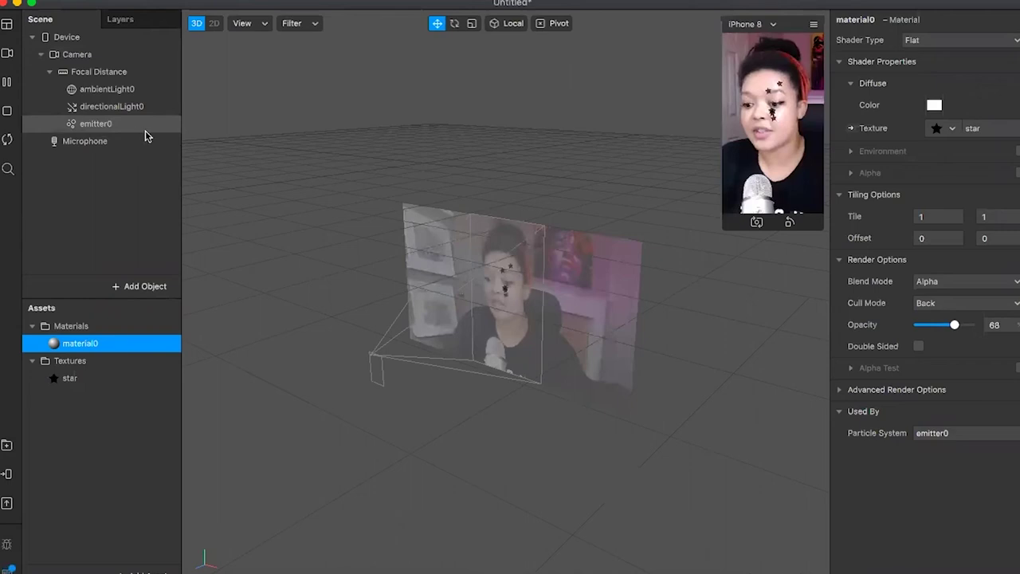
Step: Rename the particle emitter as stars_Emitter
{"action": "right_click", "coordinate": [107, 128]}
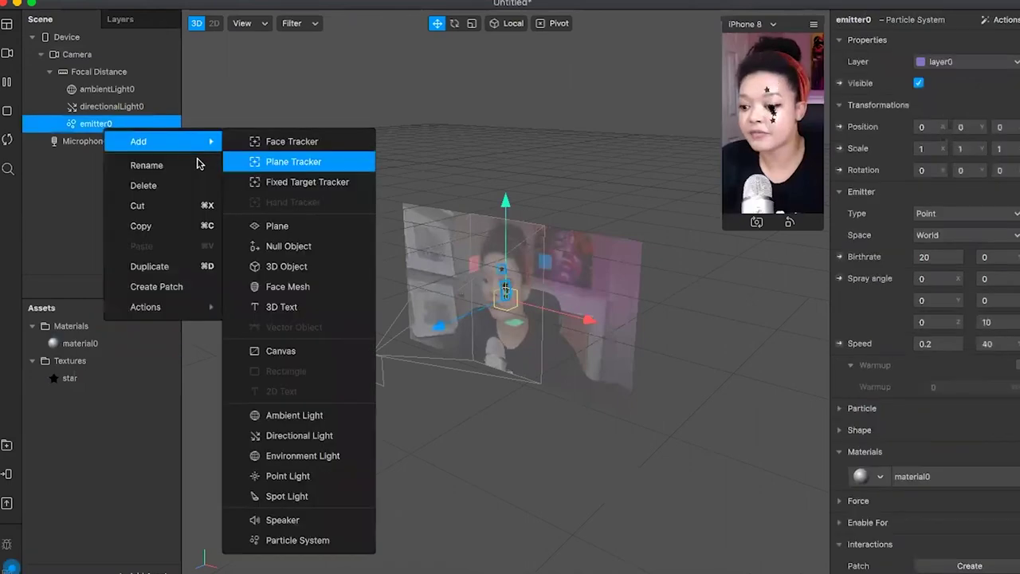
{"action": "left_click", "coordinate": [143, 167]}
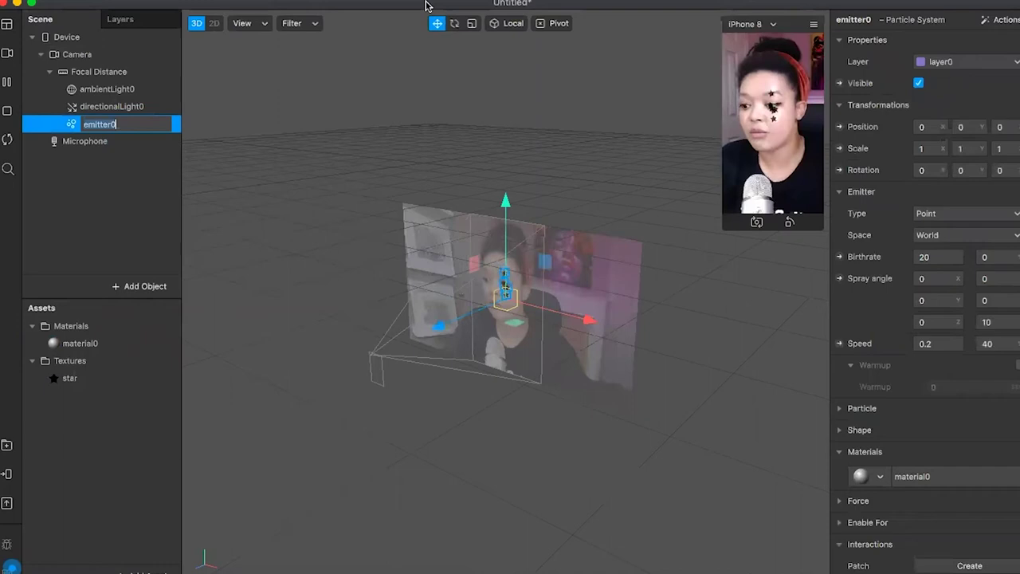
{"action": "key", "text": "Left"}
{"action": "type", "text": "star"}
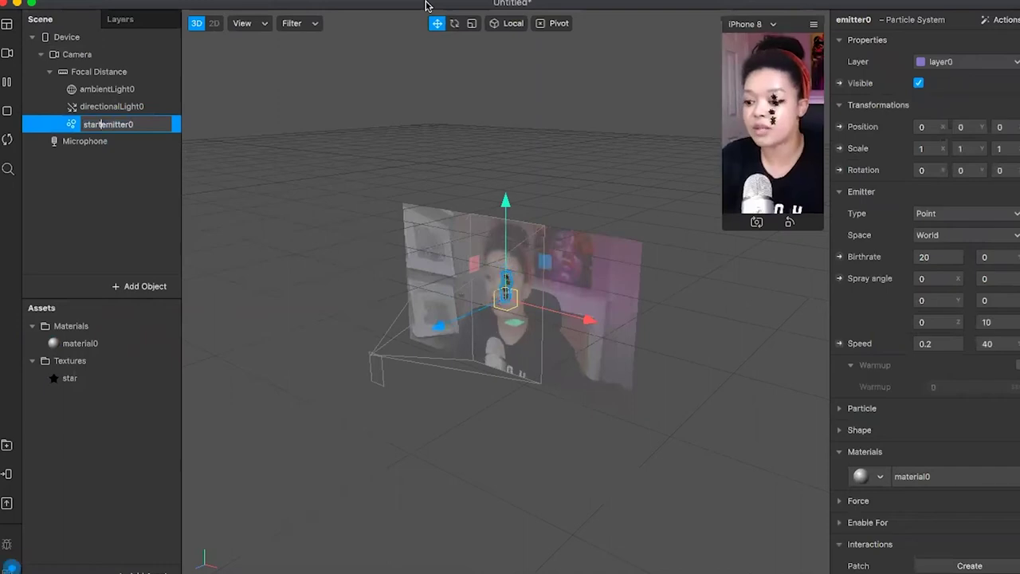
{"action": "type", "text": "s_"}
{"action": "key", "text": "Delete"}
{"action": "type", "text": "E"}
{"action": "key", "text": "End"}
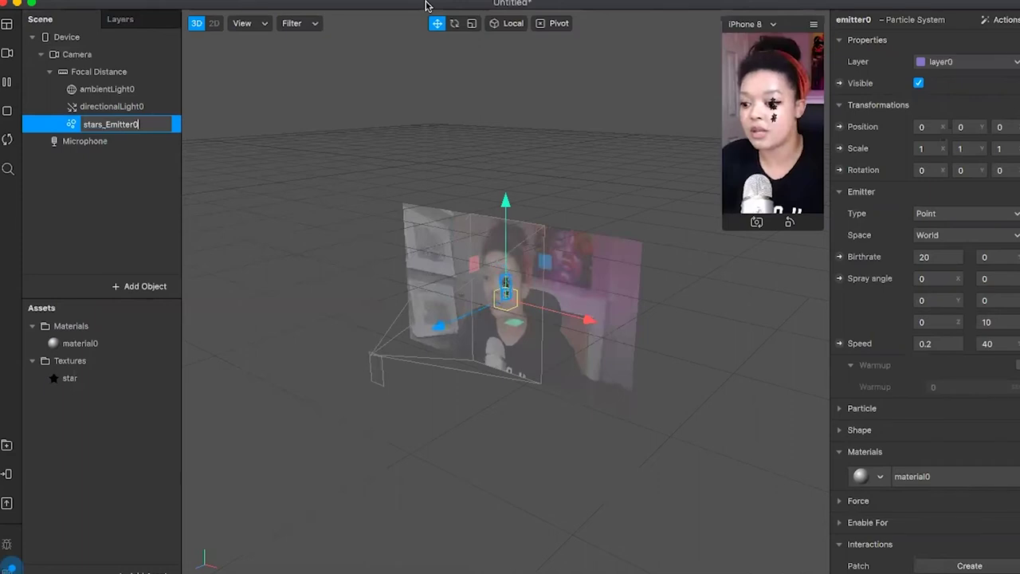
{"action": "key", "text": "BackSpace"}
{"action": "key", "text": "Return"}
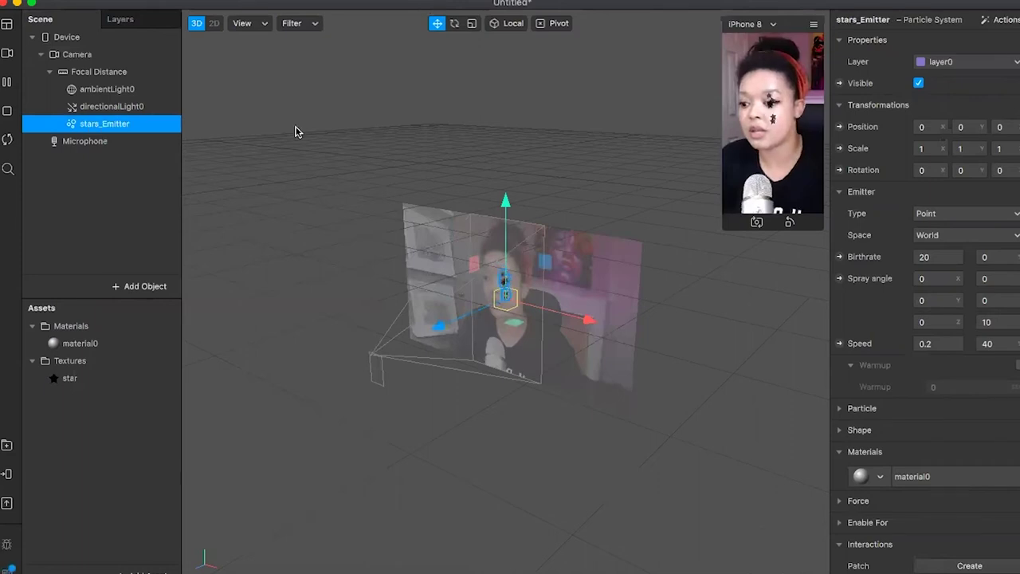
Step: Rename the emitter's material as star_material
{"action": "double_click", "coordinate": [93, 344]}
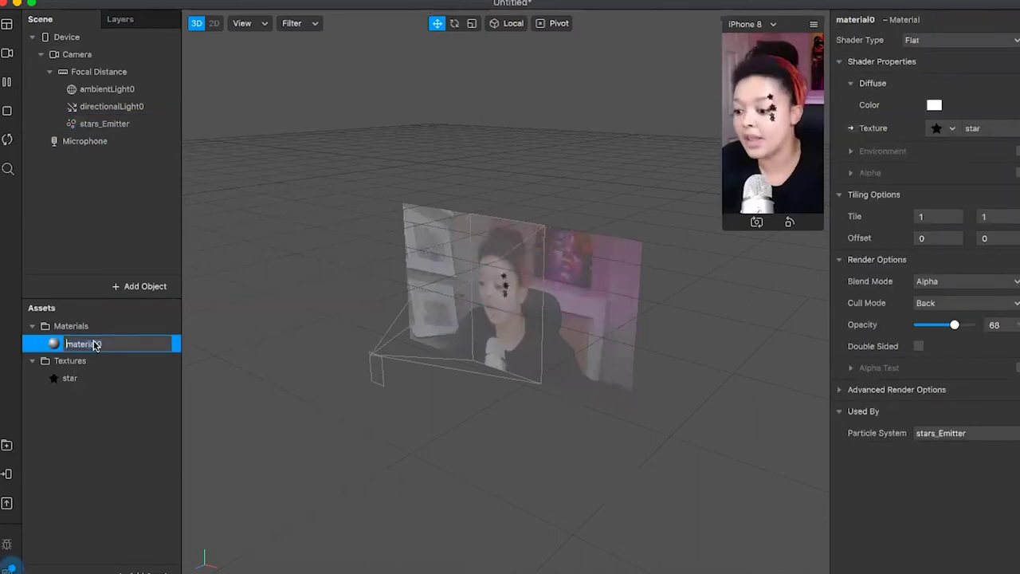
{"action": "type", "text": "star_"}
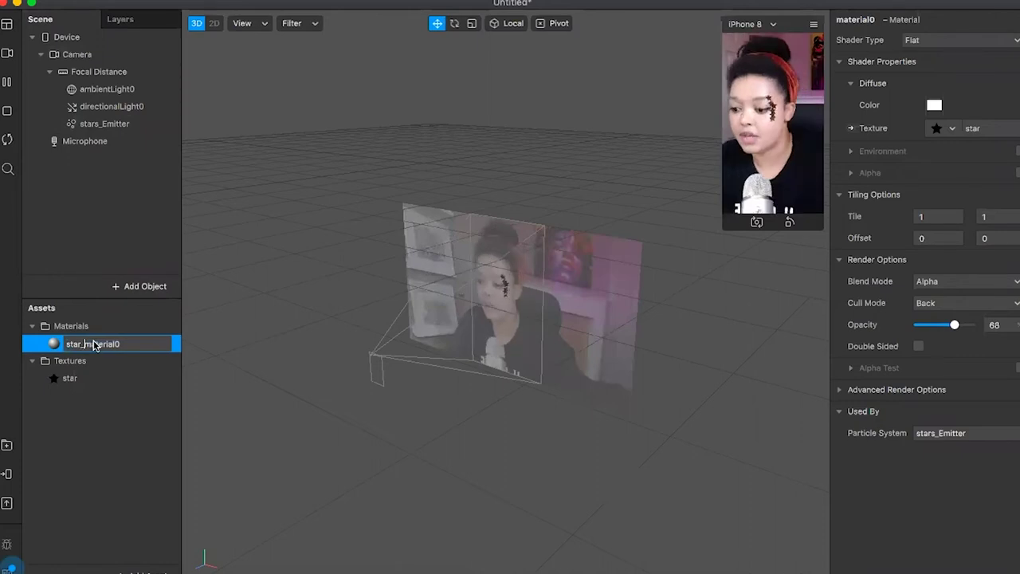
{"action": "left_click", "coordinate": [120, 360]}
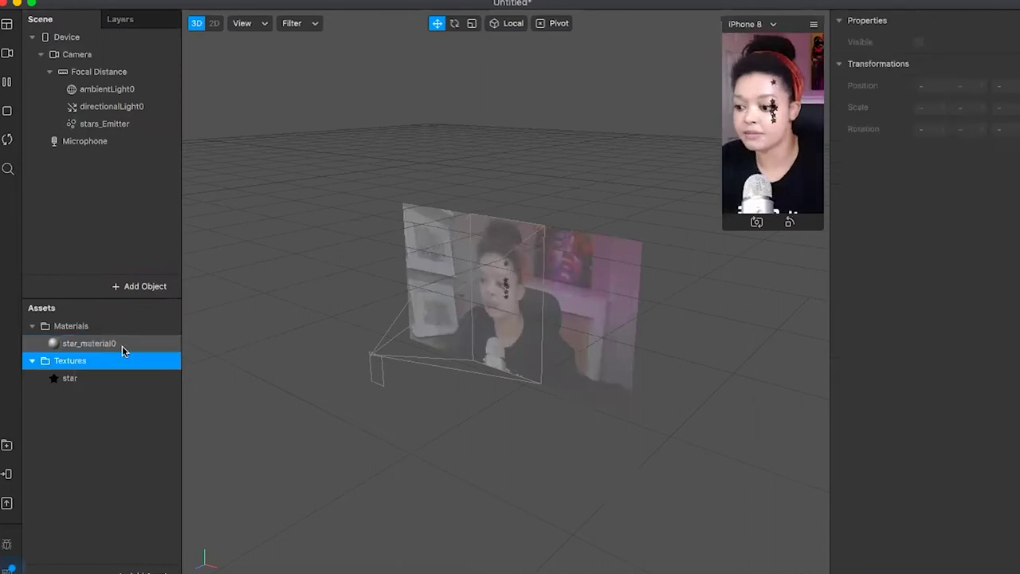
{"action": "double_click", "coordinate": [161, 341]}
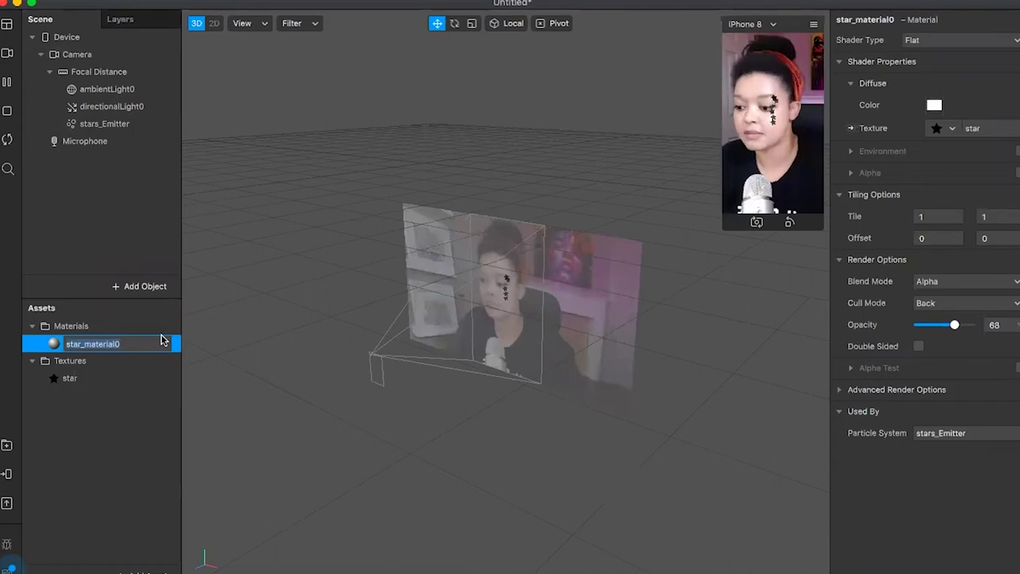
{"action": "key", "text": "End"}
{"action": "key", "text": "BackSpace"}
{"action": "key", "text": "Return"}
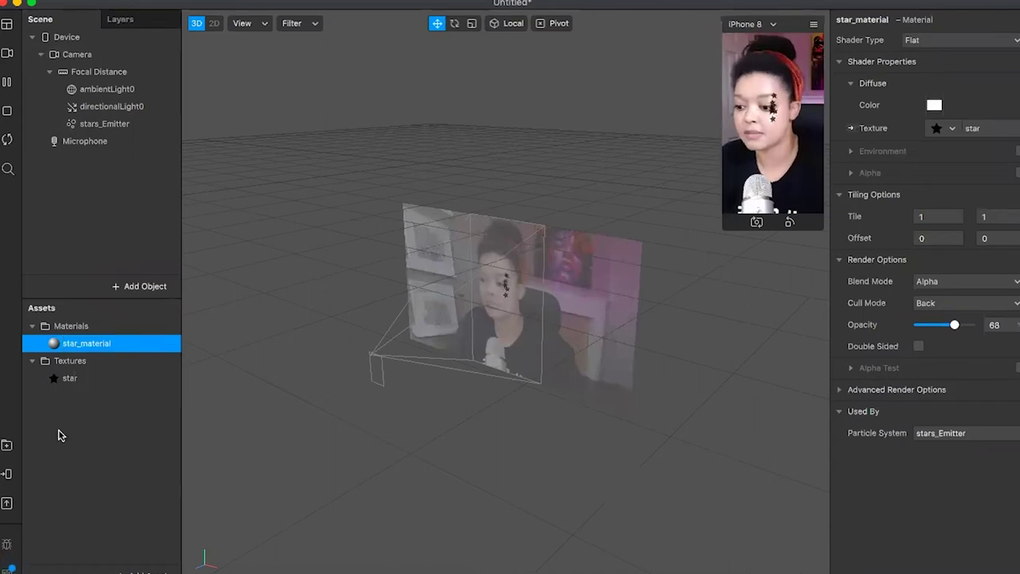
Step: Rename the star texture asset as starTexture
{"action": "left_click", "coordinate": [91, 374]}
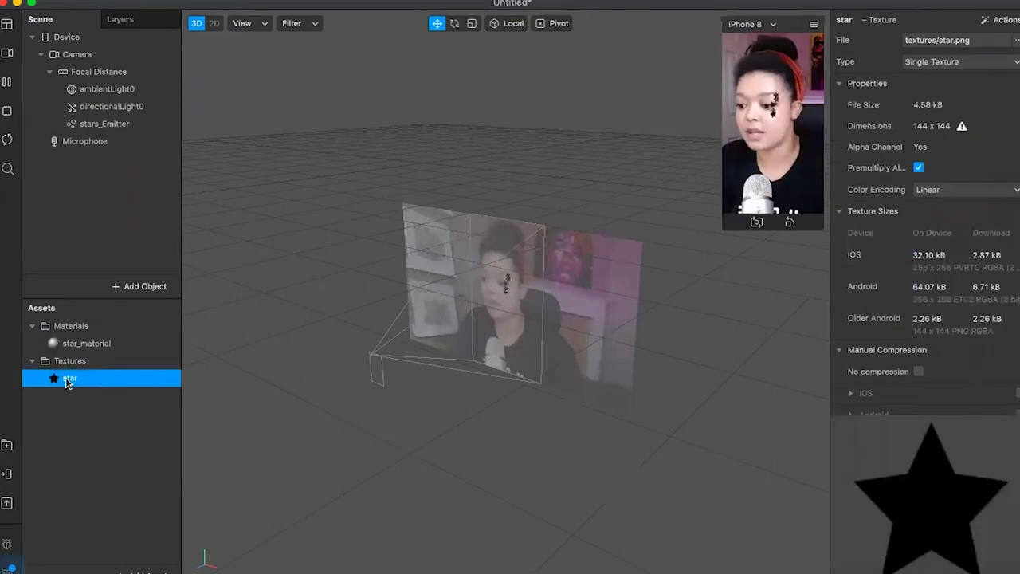
{"action": "left_click", "coordinate": [68, 381]}
{"action": "type", "text": "Texture"}
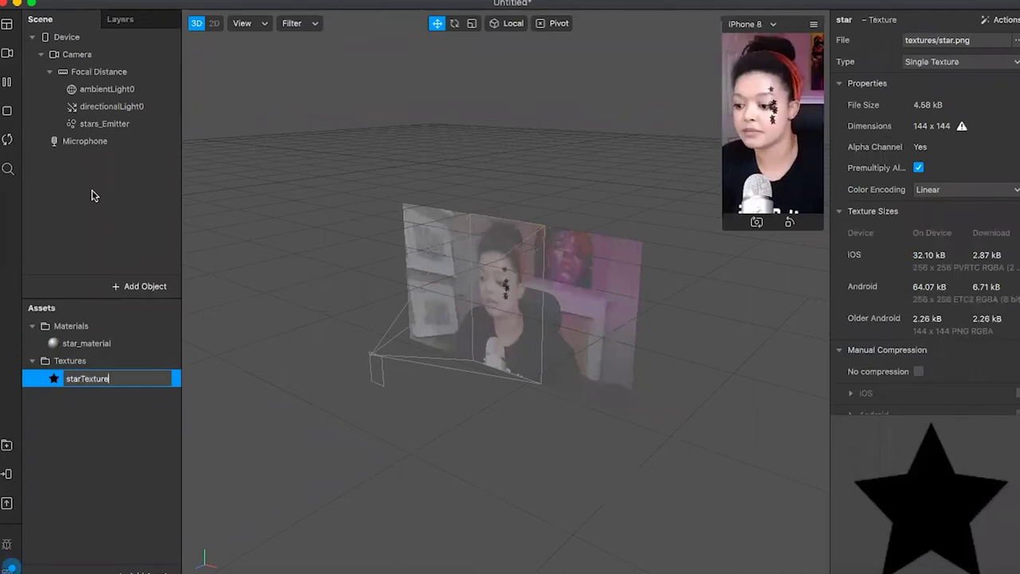
{"action": "key", "text": "Return"}
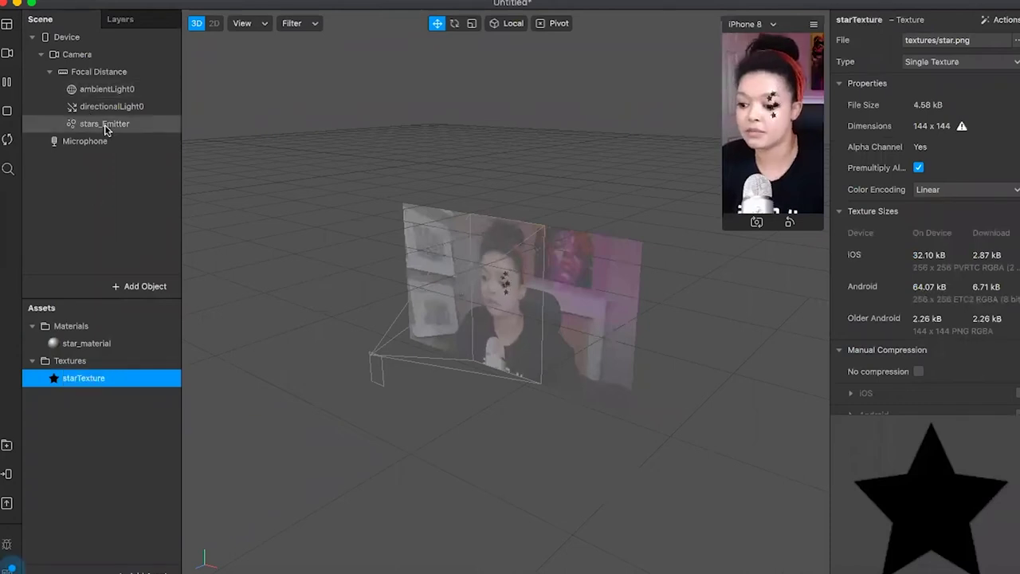
Step: Move stars_Emitter out of Focal Distance to the scene's top level, outside Device, and collapse the Camera group
{"action": "left_click", "coordinate": [105, 125]}
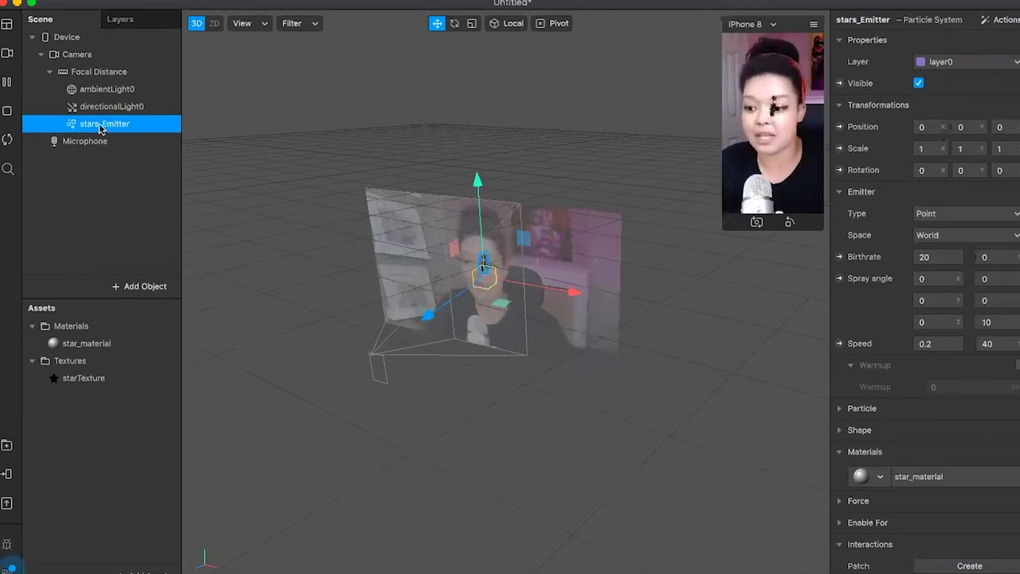
{"action": "left_click_drag", "start_coordinate": [76, 168], "coordinate": [76, 167]}
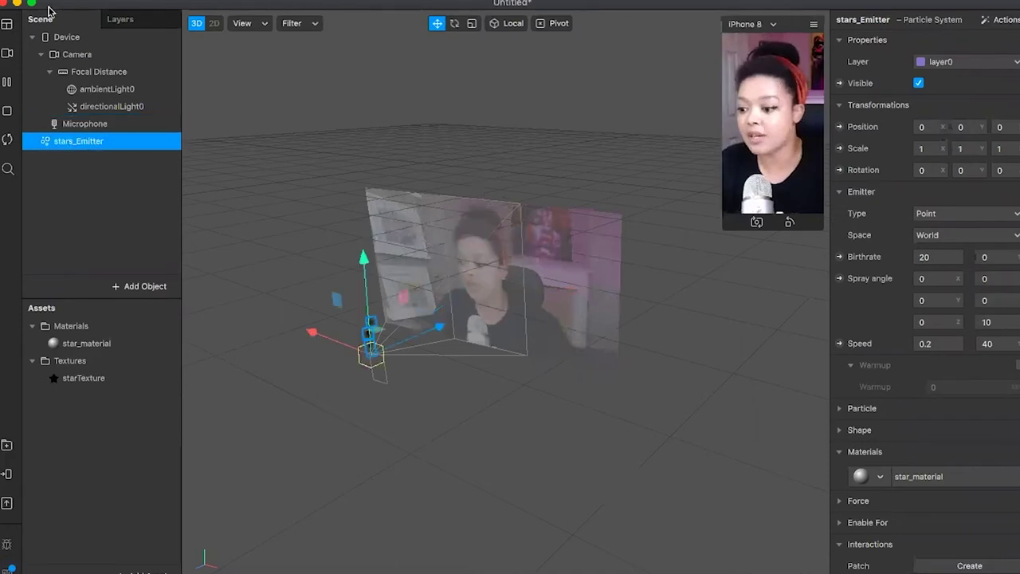
{"action": "left_click", "coordinate": [40, 55]}
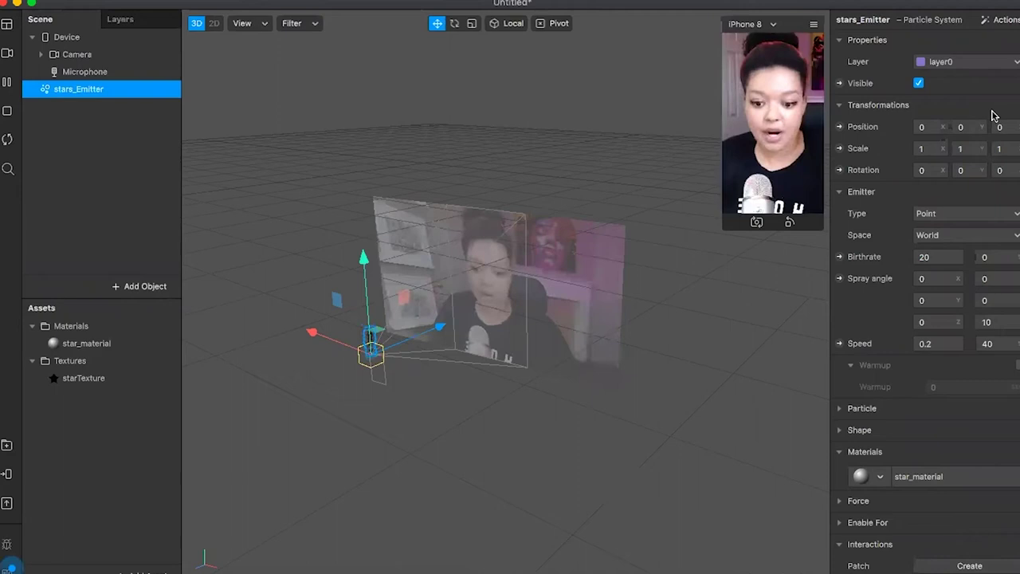
{"action": "left_click", "coordinate": [959, 239]}
{"action": "left_click", "coordinate": [880, 214]}
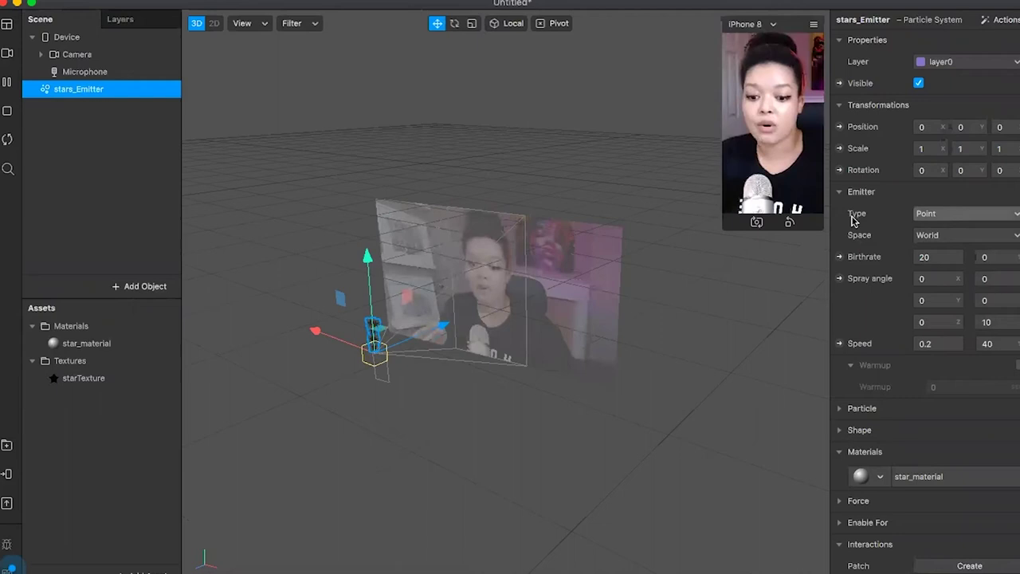
Step: Change the stars_Emitter type to Line and set its length to 10
{"action": "left_click", "coordinate": [980, 215]}
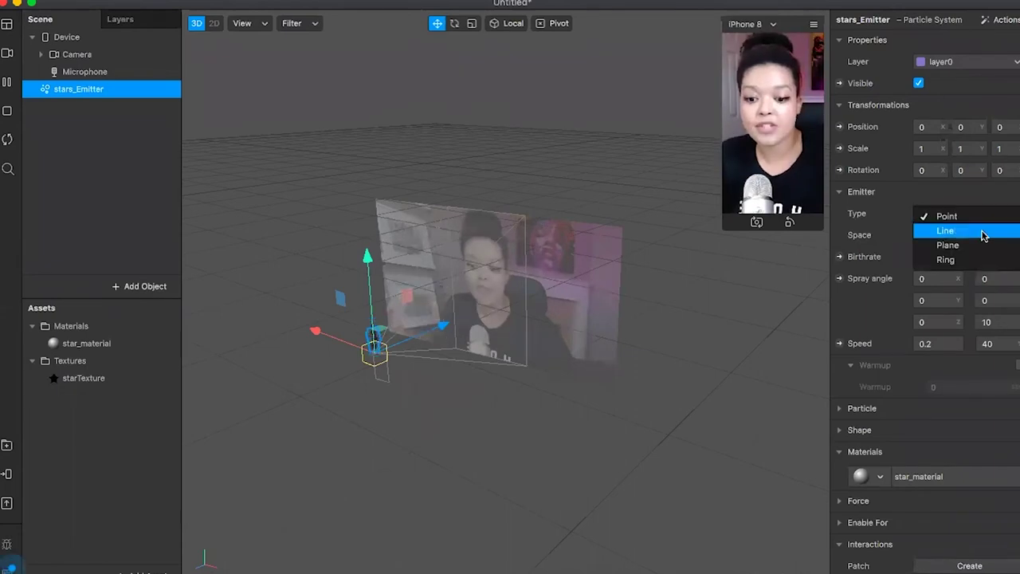
{"action": "left_click", "coordinate": [983, 232]}
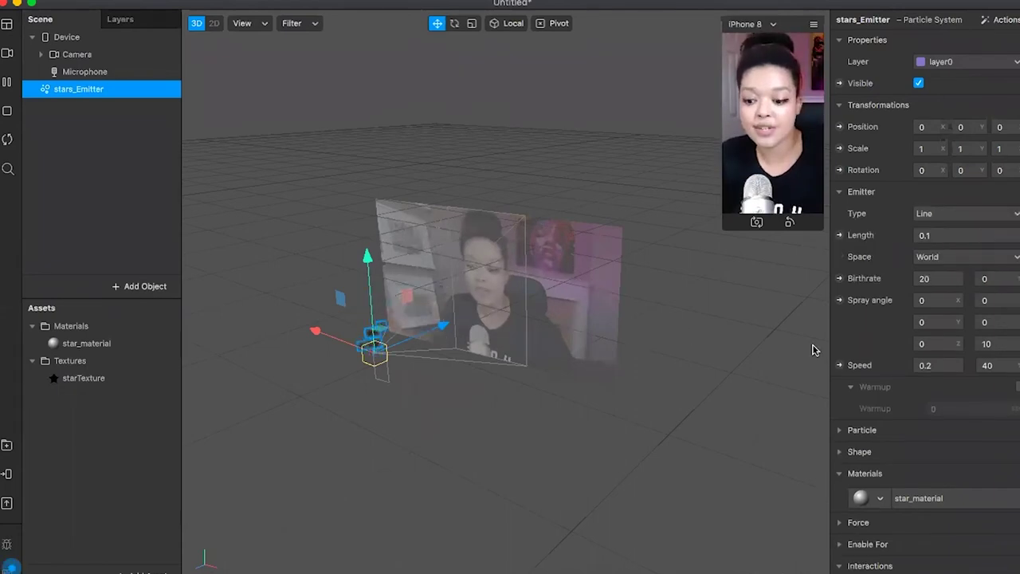
{"action": "left_click", "coordinate": [940, 237]}
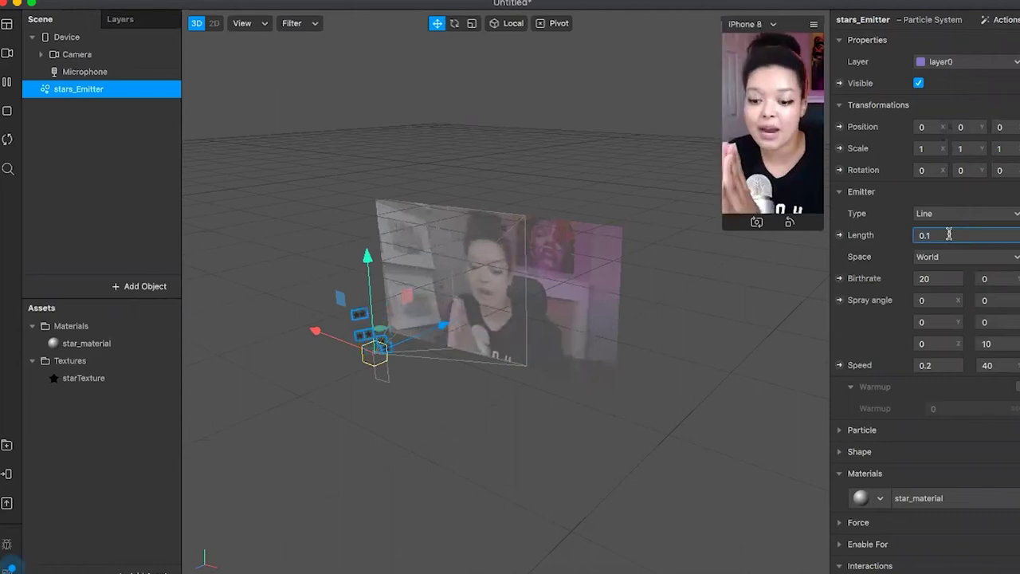
{"action": "key", "text": "BackSpace"}
{"action": "key", "text": "BackSpace"}
{"action": "key", "text": "BackSpace"}
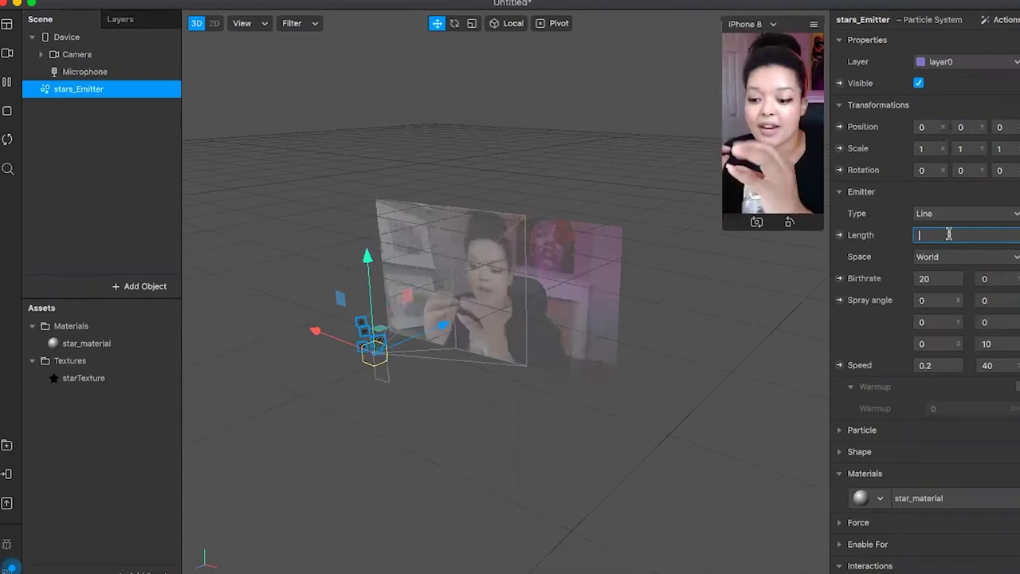
{"action": "type", "text": "10"}
{"action": "key", "text": "Return"}
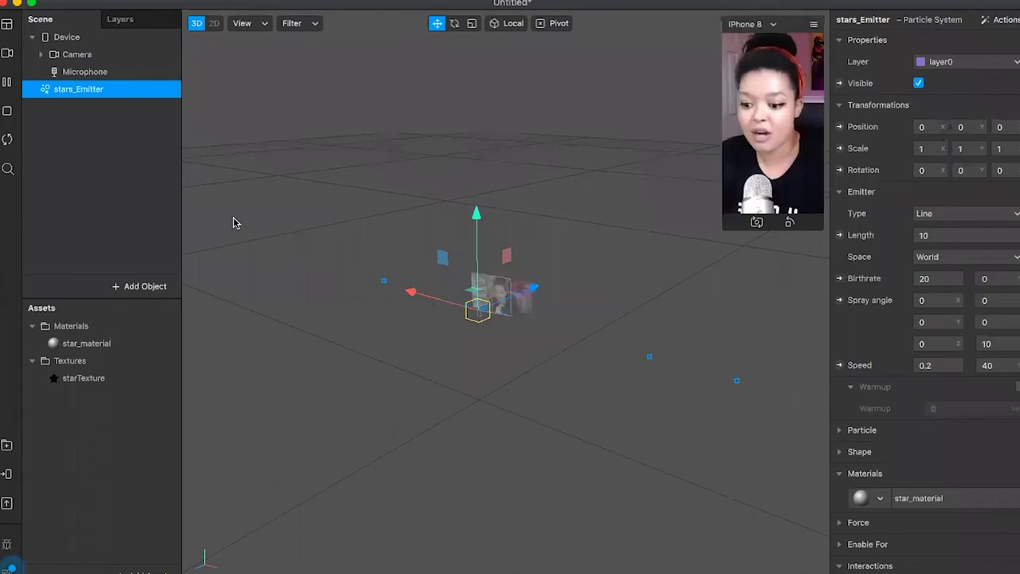
Step: Try line emitter lengths of 5 and 100 for stars_Emitter
{"action": "left_click", "coordinate": [932, 233]}
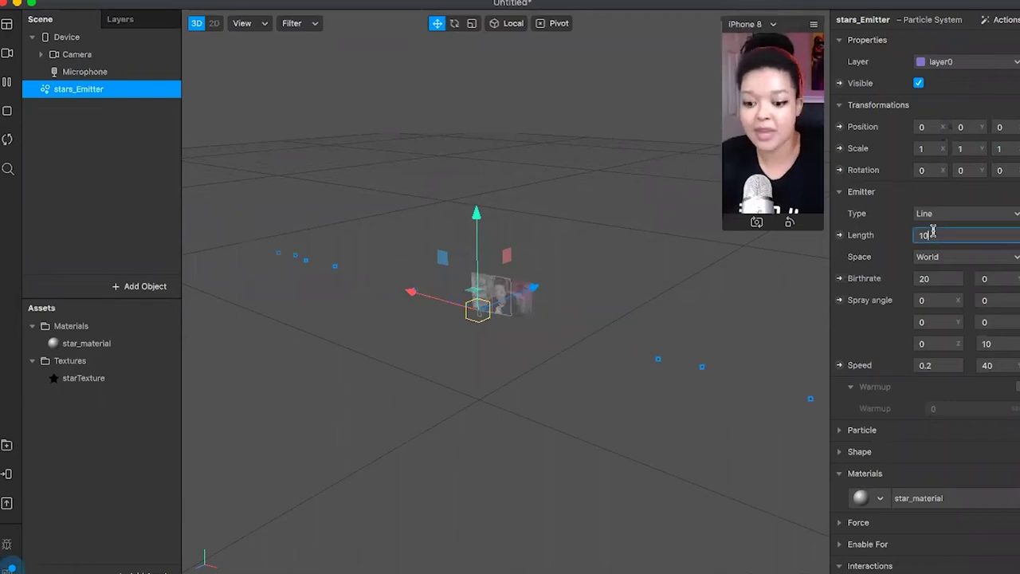
{"action": "key", "text": "BackSpace"}
{"action": "key", "text": "BackSpace"}
{"action": "type", "text": "5"}
{"action": "key", "text": "Return"}
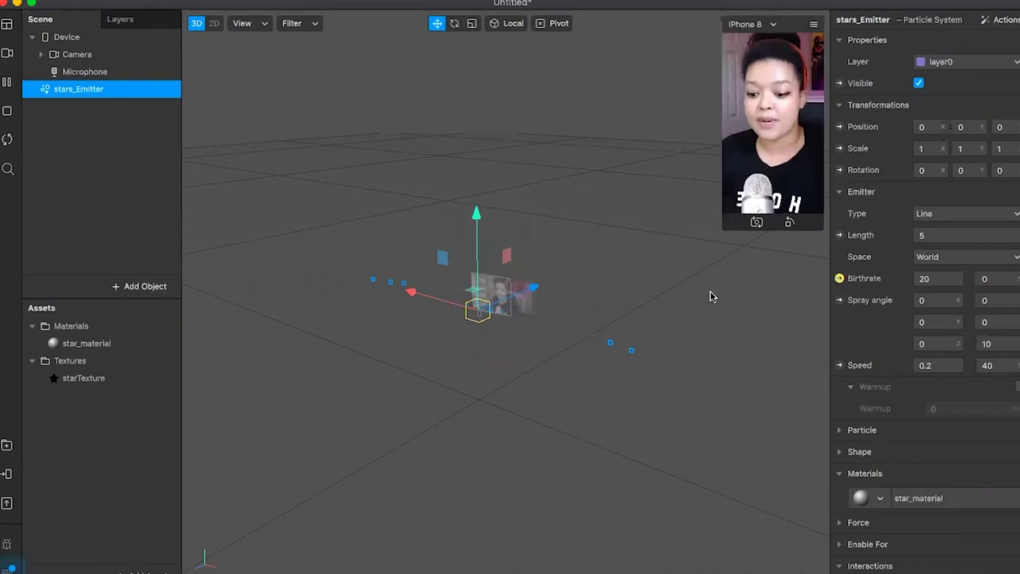
{"action": "left_click", "coordinate": [930, 234]}
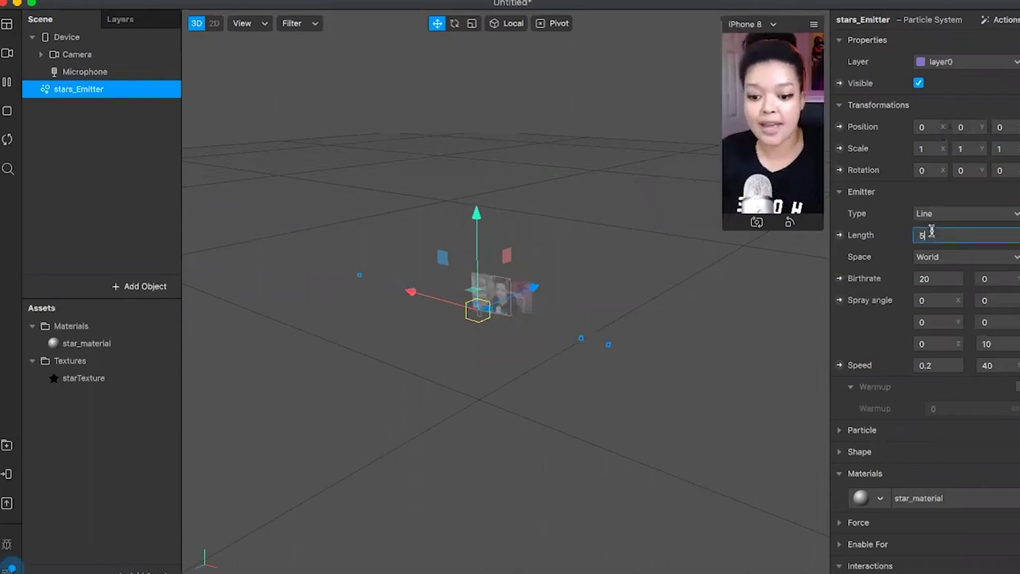
{"action": "type", "text": "100"}
{"action": "key", "text": "Return"}
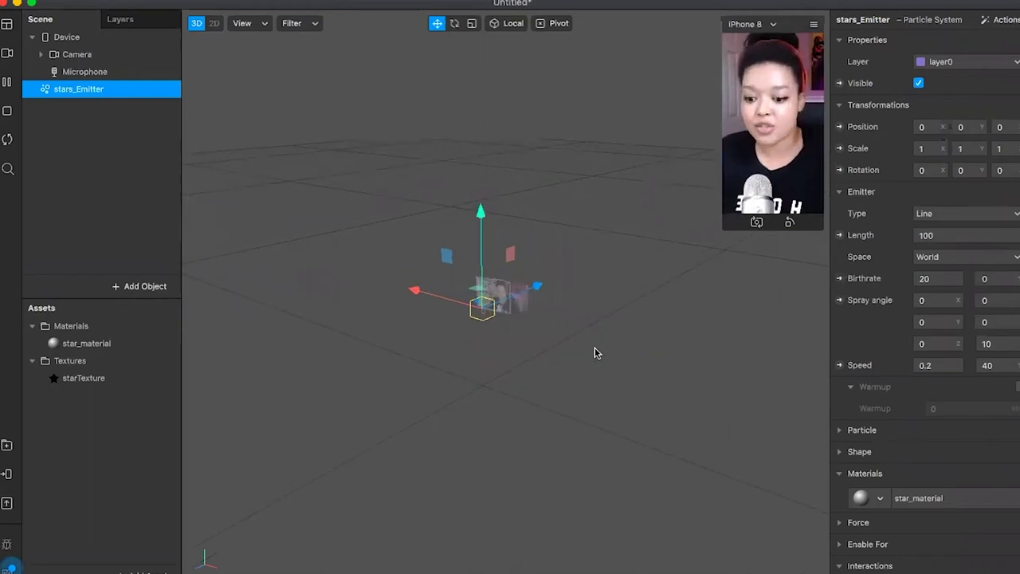
Step: Set the line emitter's length to 6
{"action": "double_click", "coordinate": [922, 243]}
{"action": "type", "text": "8"}
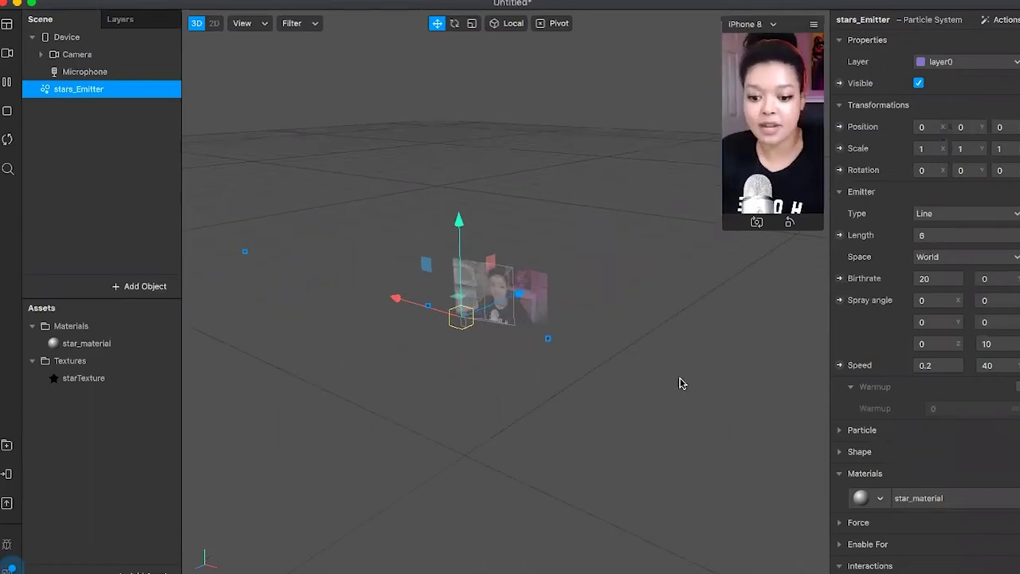
{"action": "key", "text": "BackSpace"}
{"action": "type", "text": "6"}
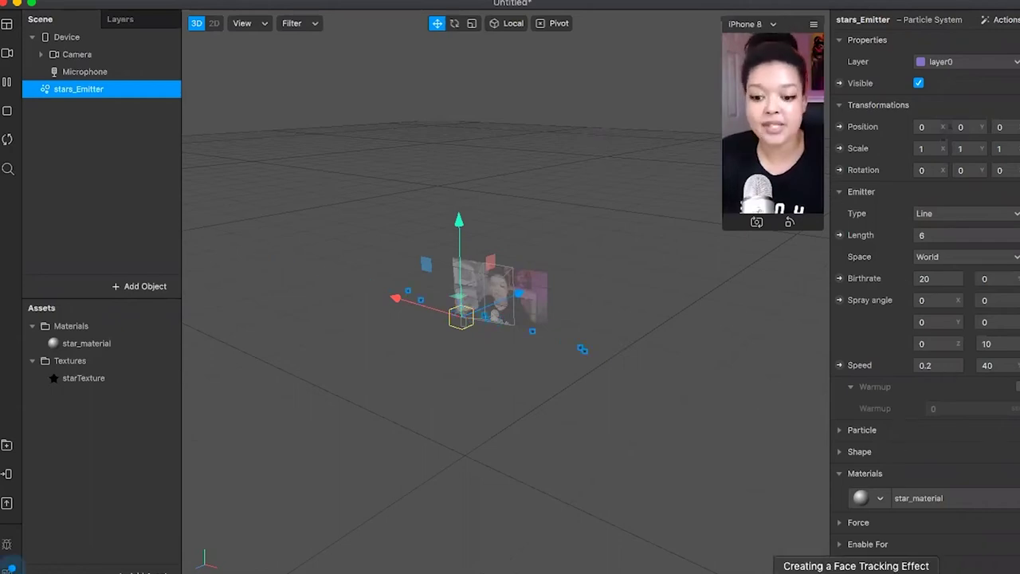
Step: Set the emitter's birthrate to 100 with a variation of 10
{"action": "left_click", "coordinate": [942, 278]}
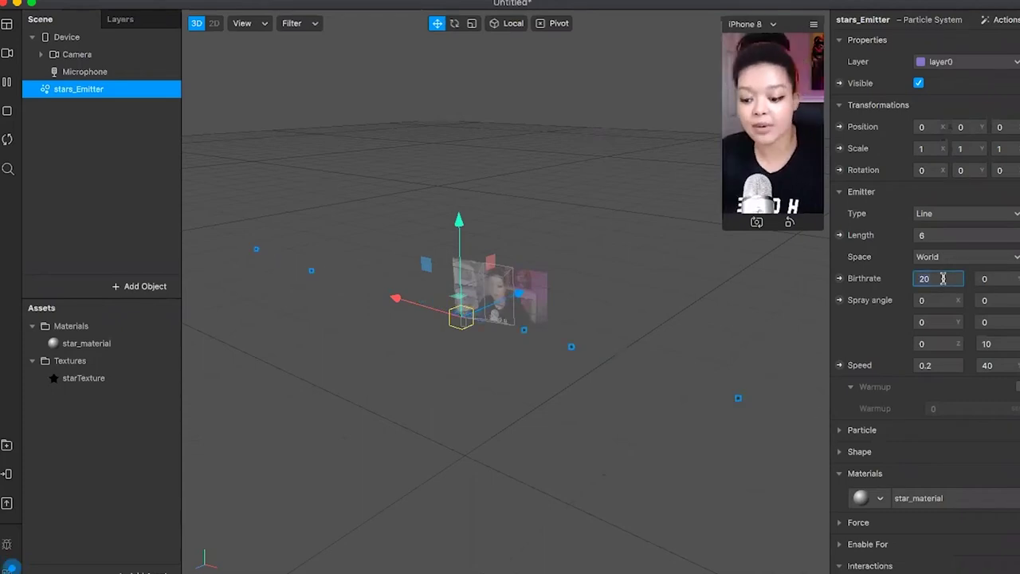
{"action": "type", "text": "100"}
{"action": "key", "text": "Return"}
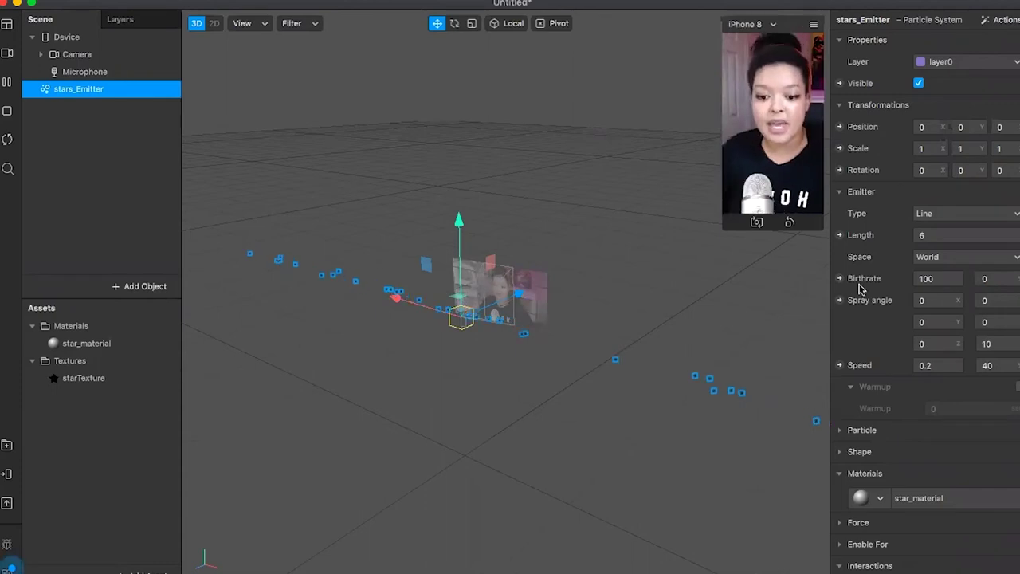
{"action": "left_click", "coordinate": [1003, 282]}
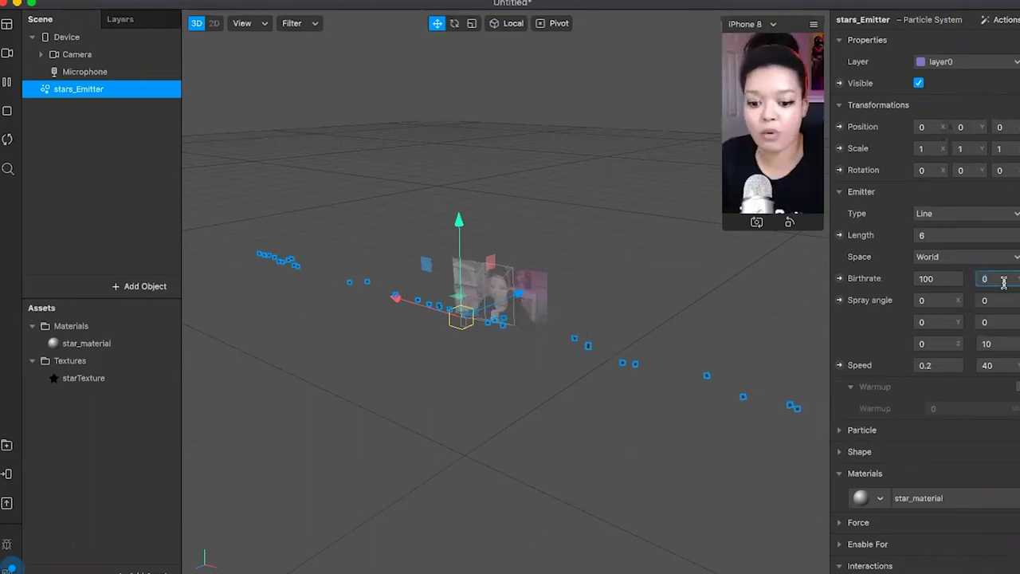
{"action": "type", "text": "10"}
{"action": "key", "text": "Return"}
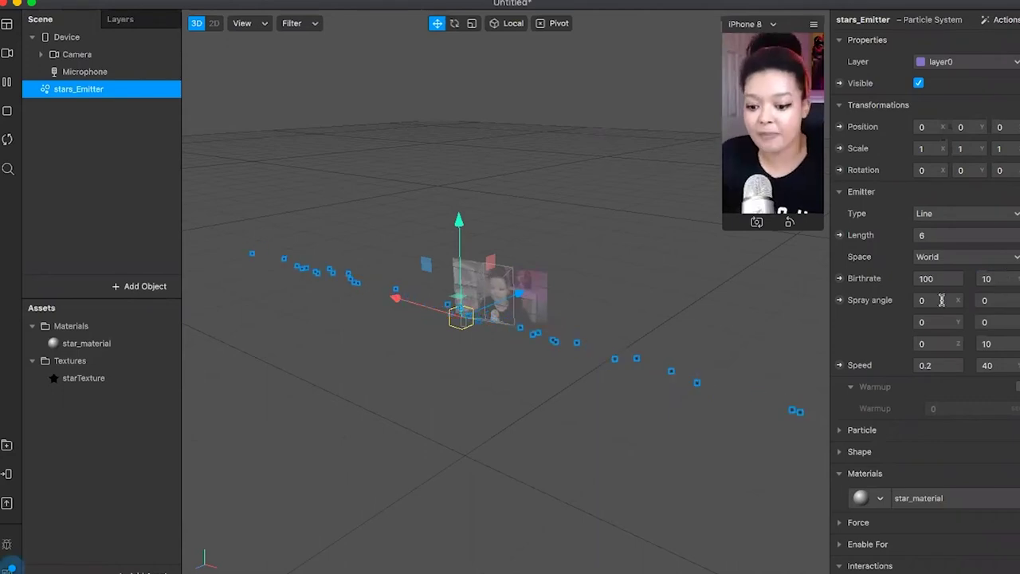
Step: Set the emitter's particle speed to 0.5
{"action": "left_click", "coordinate": [946, 366]}
{"action": "type", "text": "0"}
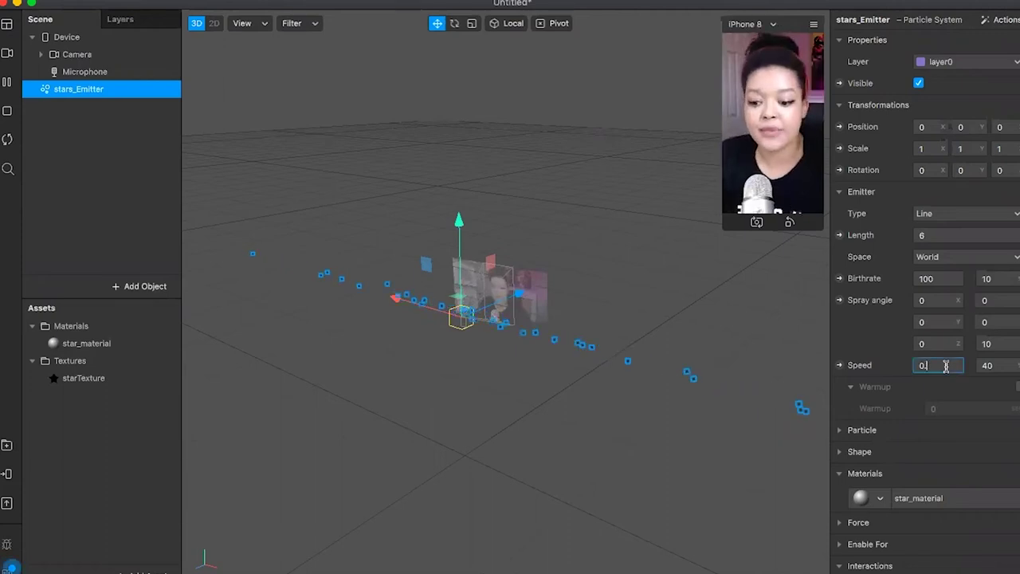
{"action": "type", "text": ".5"}
{"action": "key", "text": "Return"}
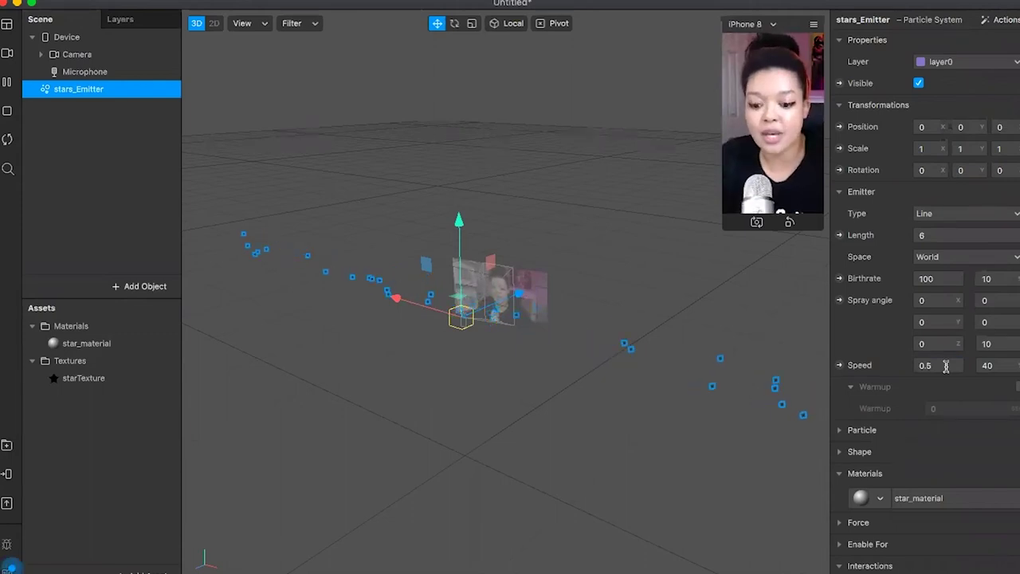
Step: Try a particle speed of 0.1, and set it back to 0.5
{"action": "left_click", "coordinate": [947, 365]}
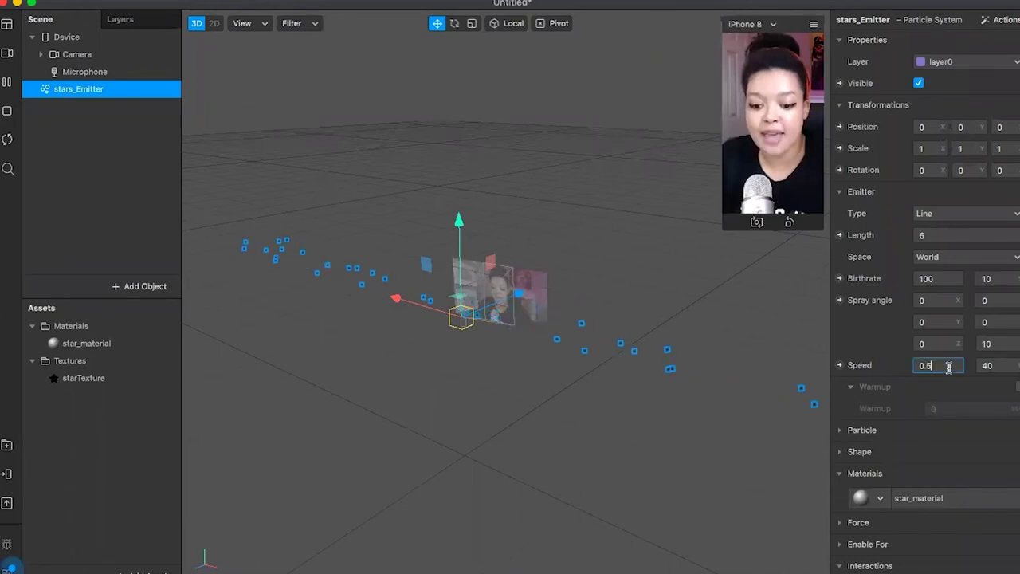
{"action": "key", "text": "BackSpace"}
{"action": "type", "text": "1"}
{"action": "key", "text": "Return"}
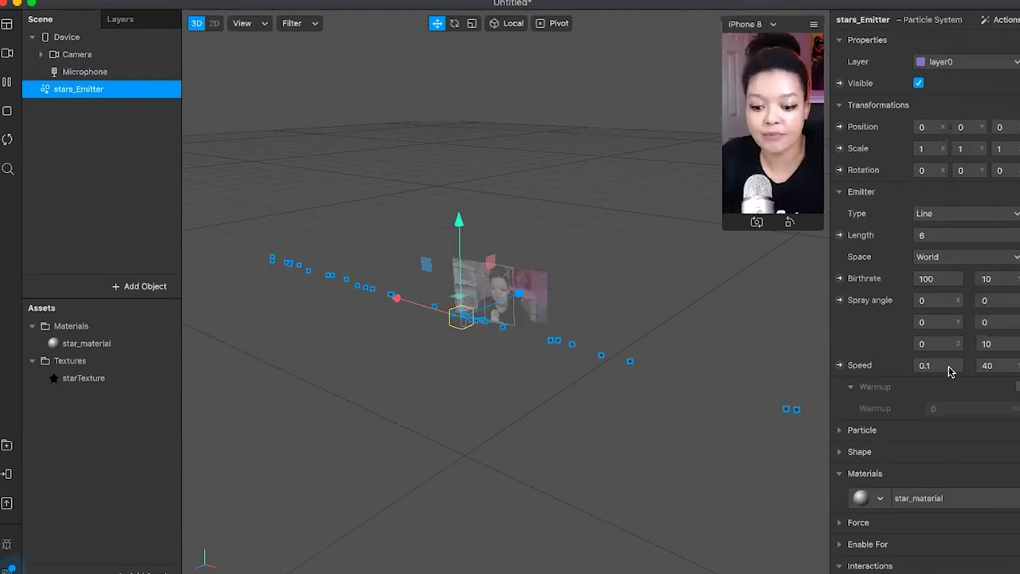
{"action": "scroll", "coordinate": [948, 366], "scroll_direction": "down", "scroll_amount": 1}
{"action": "left_click", "coordinate": [946, 355]}
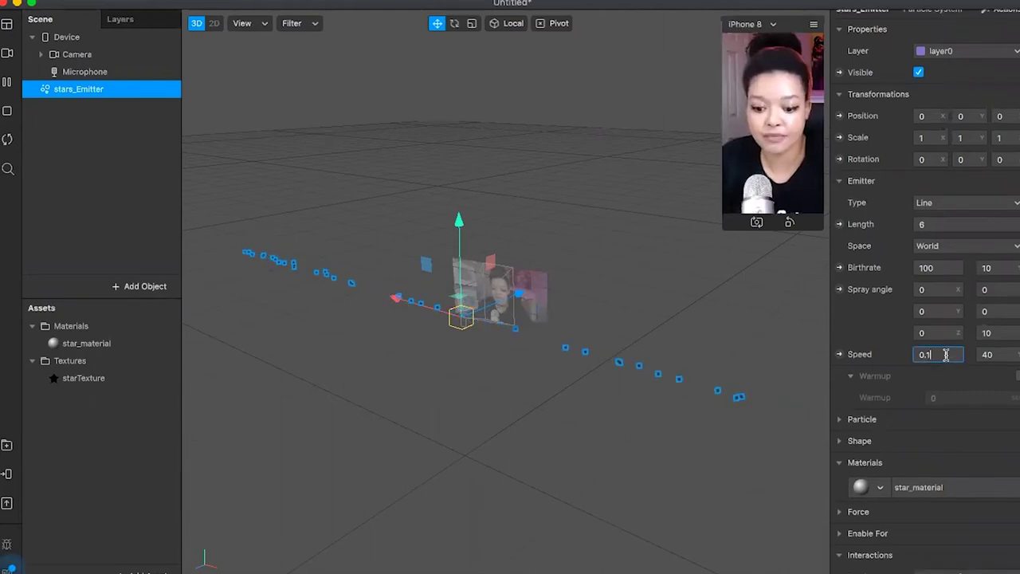
{"action": "key", "text": "BackSpace"}
{"action": "type", "text": "5"}
{"action": "key", "text": "Return"}
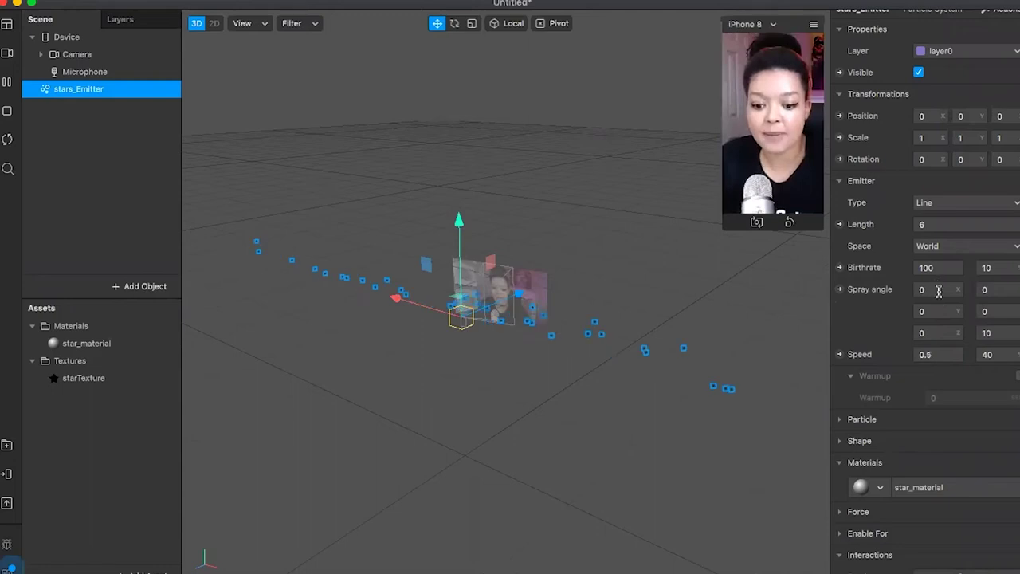
Step: Try an X spray angle of 12 on the emitter, and set it back to 0
{"action": "left_click", "coordinate": [939, 290]}
{"action": "type", "text": "12"}
{"action": "key", "text": "Return"}
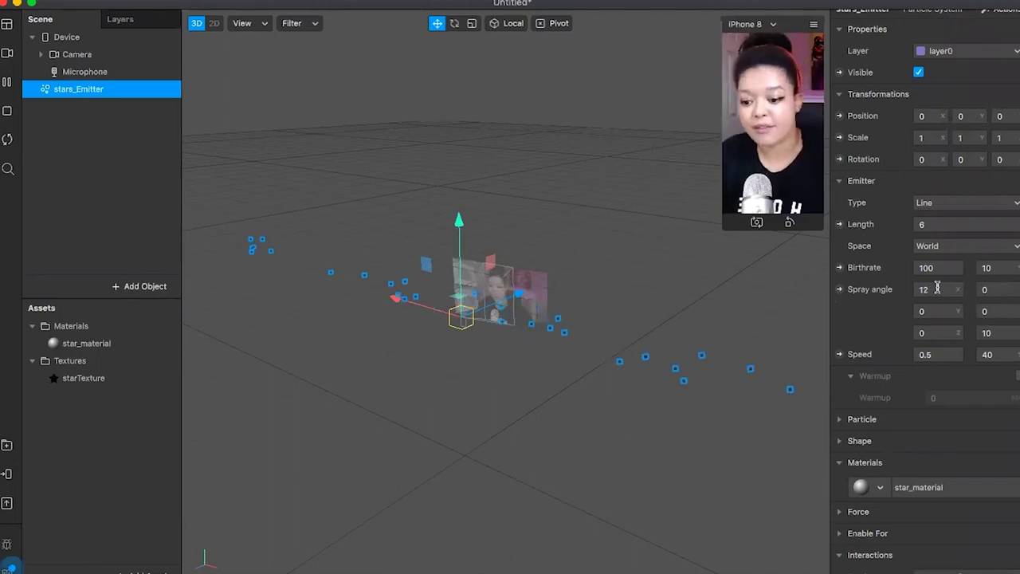
{"action": "left_click", "coordinate": [936, 289]}
{"action": "key", "text": "BackSpace"}
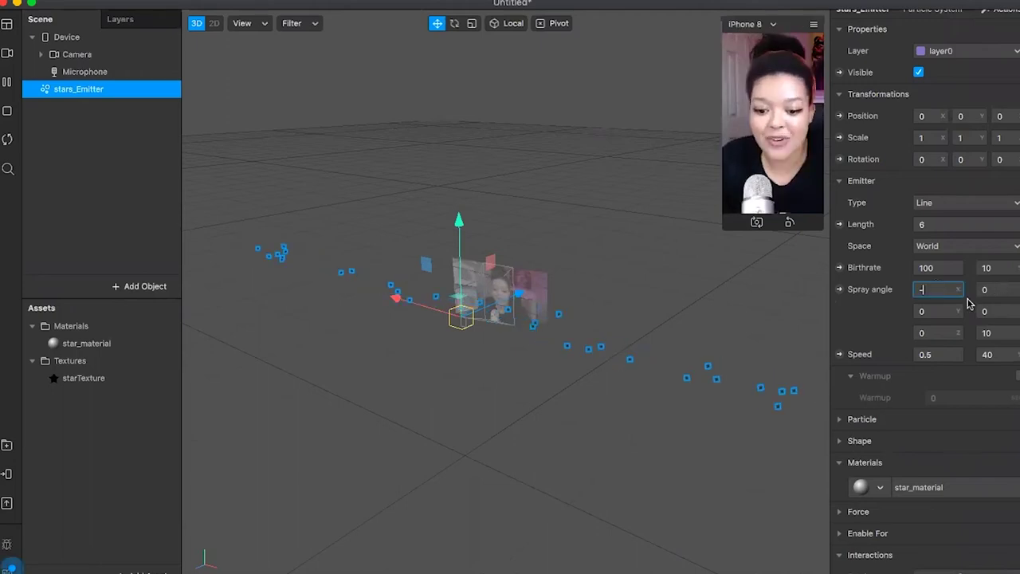
{"action": "type", "text": "0"}
{"action": "key", "text": "Return"}
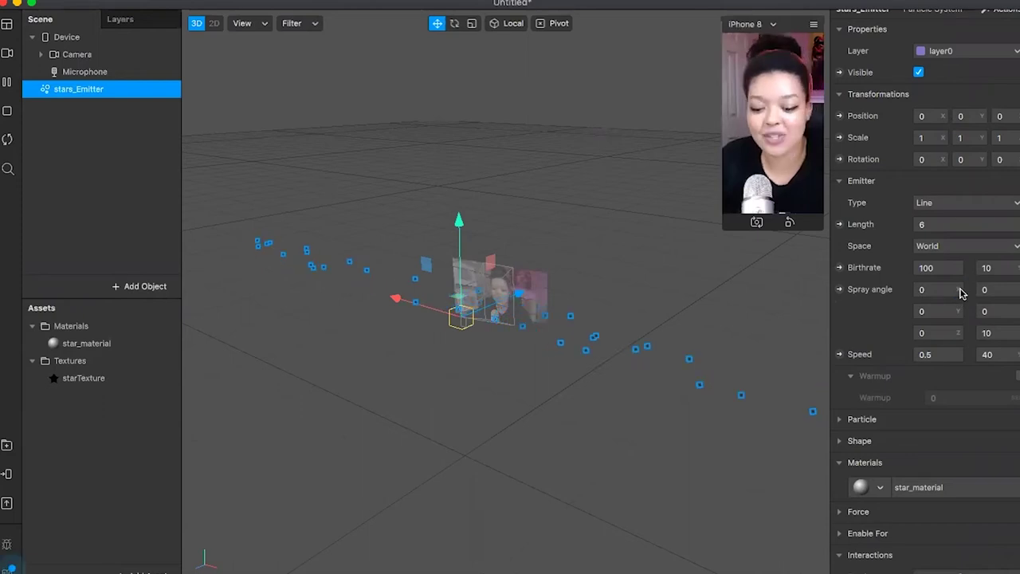
Step: Try X spray angles of 12 and -12 on the emitter
{"action": "left_click", "coordinate": [937, 289]}
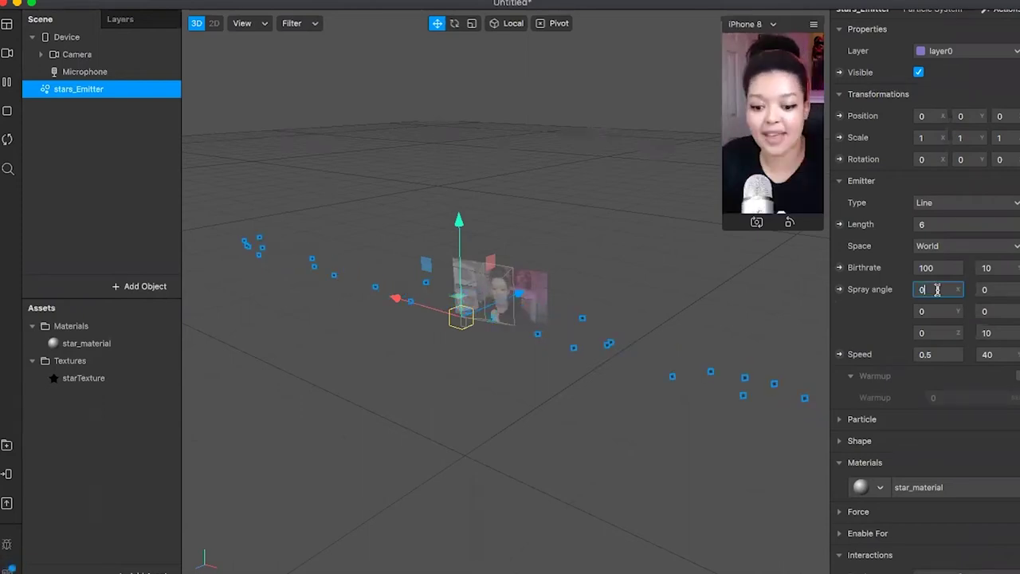
{"action": "type", "text": "12"}
{"action": "key", "text": "Return"}
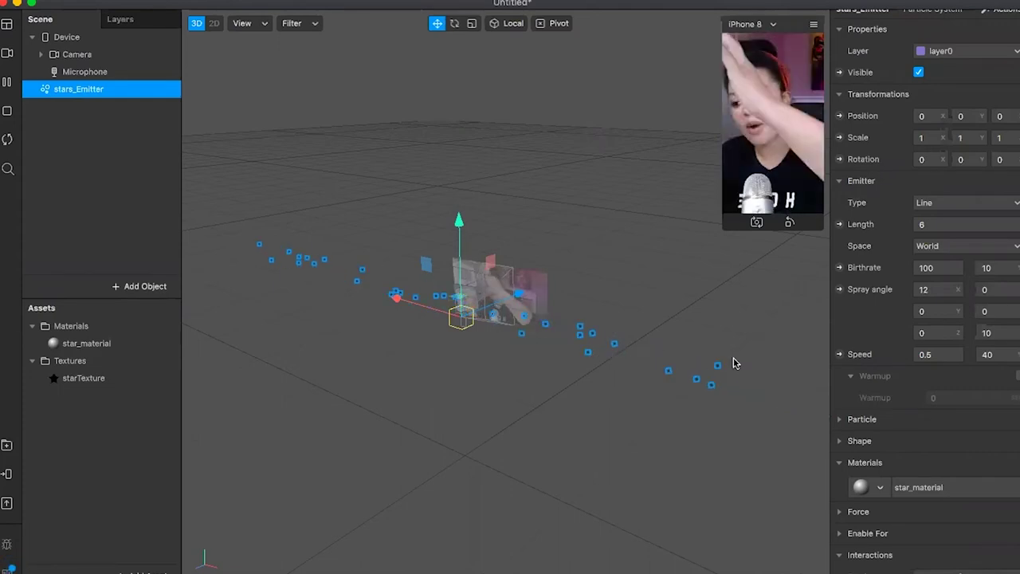
{"action": "left_click", "coordinate": [922, 289]}
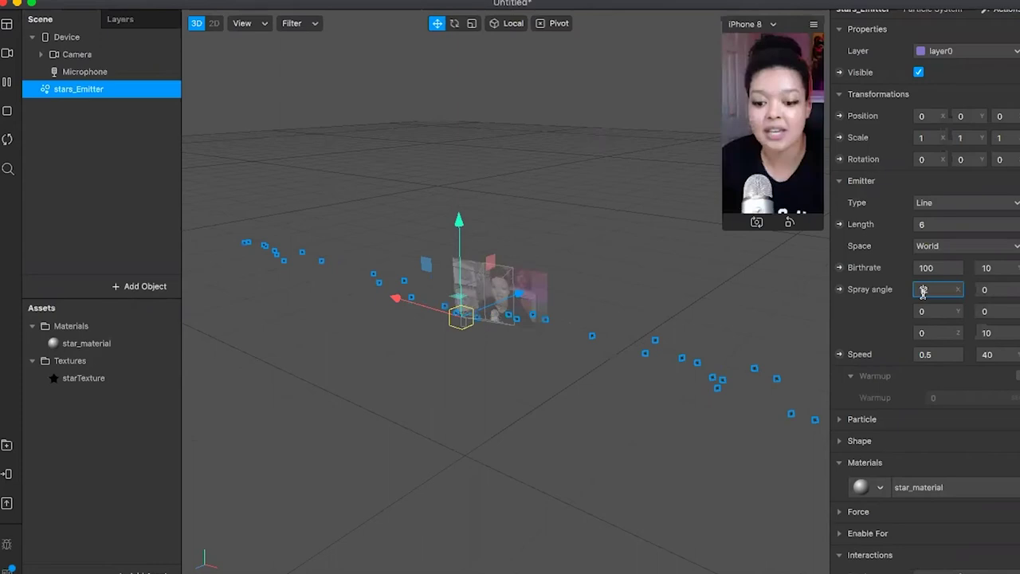
{"action": "key", "text": "Return"}
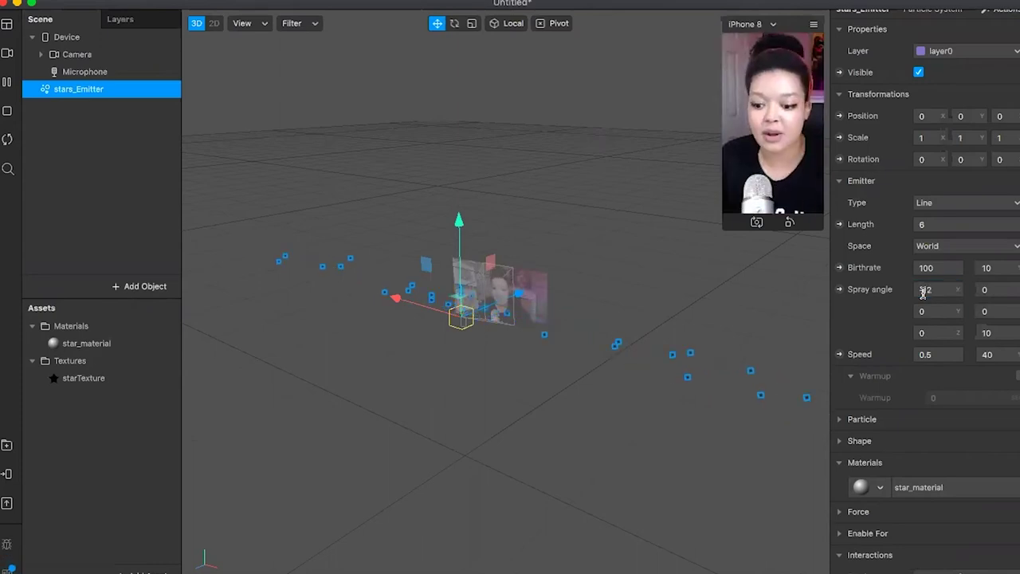
{"action": "left_click", "coordinate": [920, 289]}
{"action": "type", "text": "-"}
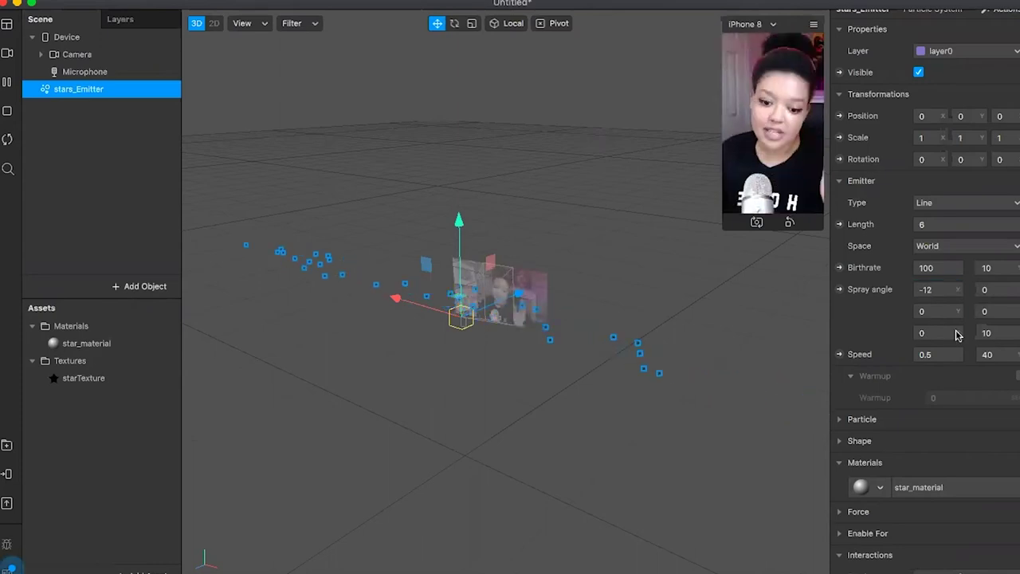
Step: Reset the emitter's X spray angle to 0
{"action": "left_click", "coordinate": [948, 289]}
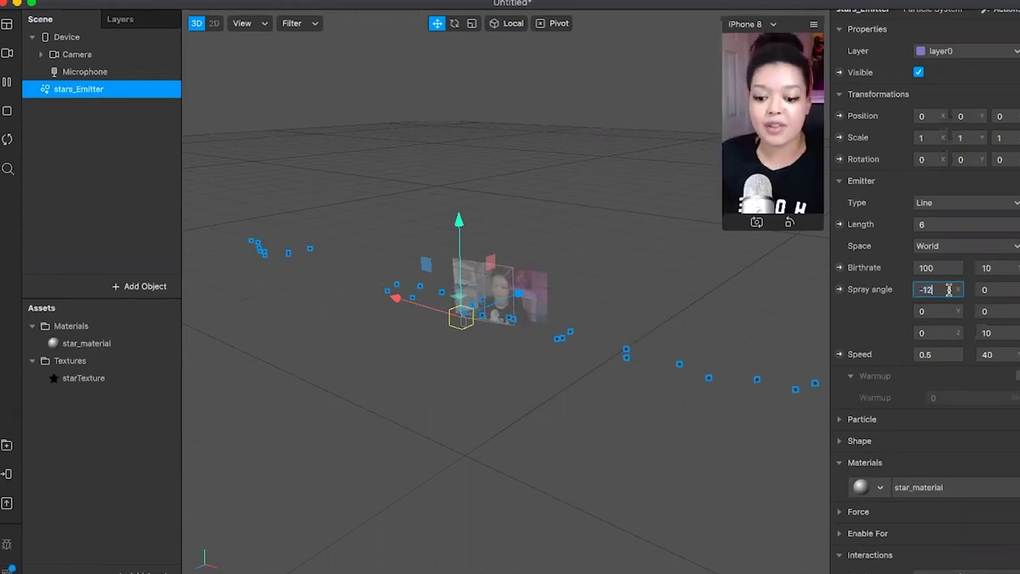
{"action": "key", "text": "BackSpace"}
{"action": "key", "text": "BackSpace"}
{"action": "key", "text": "BackSpace"}
{"action": "key", "text": "Return"}
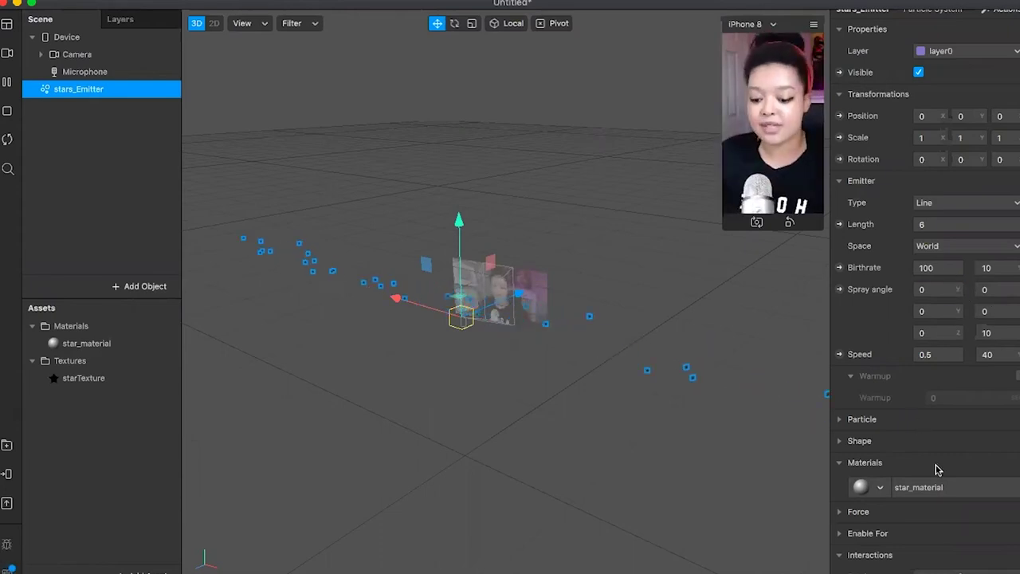
Step: Open the emitter's particle settings and examine the star particles in the scene from close up and farther away
{"action": "left_click", "coordinate": [840, 419]}
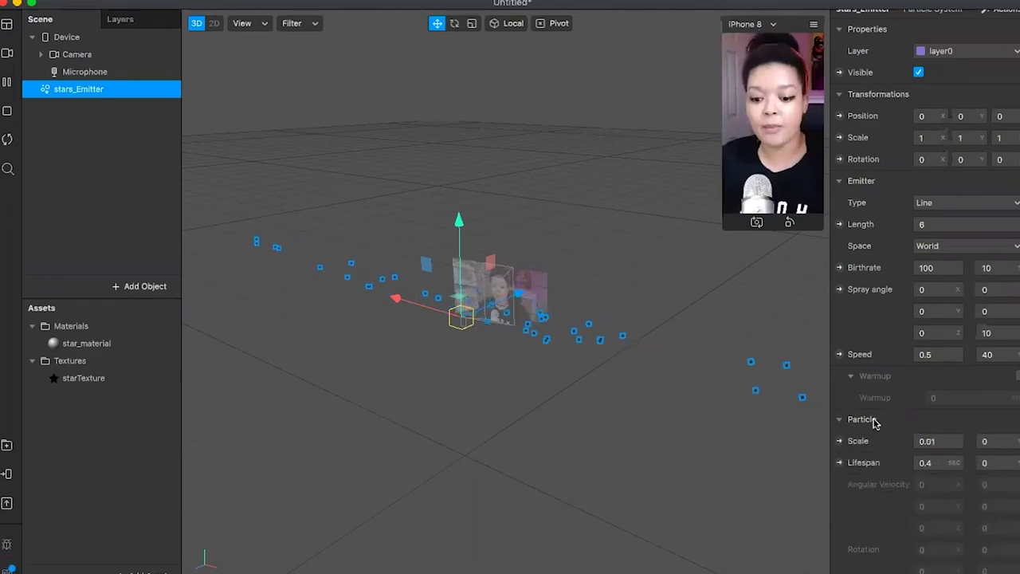
{"action": "scroll", "coordinate": [851, 437], "scroll_direction": "down", "scroll_amount": 1}
{"action": "scroll", "coordinate": [851, 437], "scroll_direction": "down", "scroll_amount": 5}
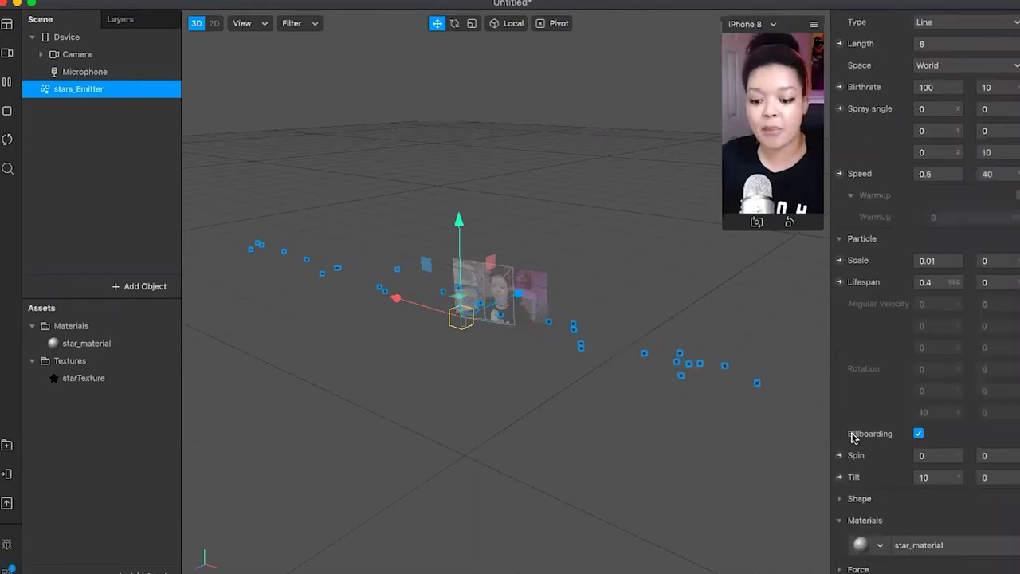
{"action": "scroll", "coordinate": [852, 437], "scroll_direction": "down", "scroll_amount": 1}
{"action": "scroll", "coordinate": [885, 346], "scroll_direction": "down", "scroll_amount": 1}
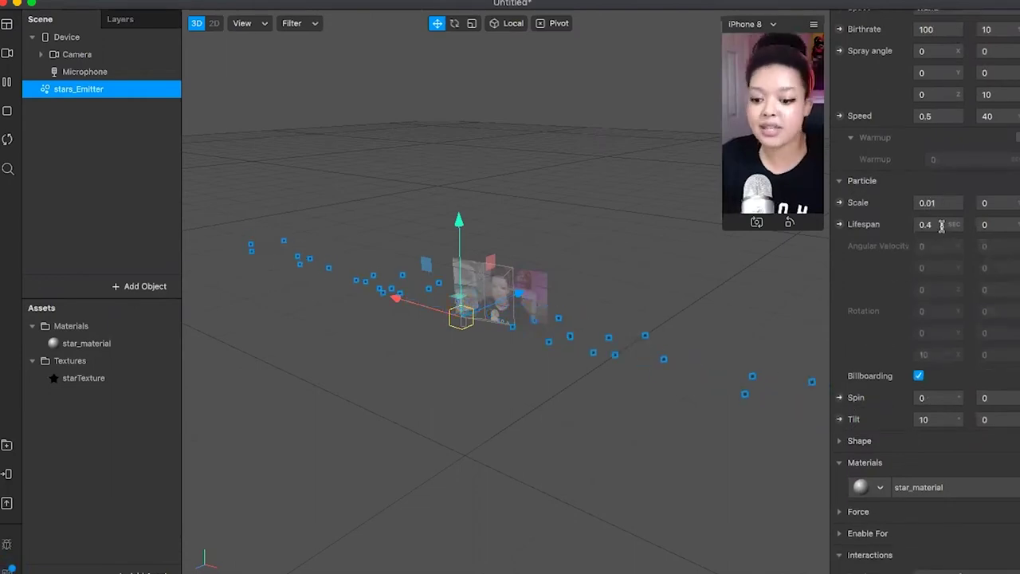
{"action": "left_click", "coordinate": [945, 230]}
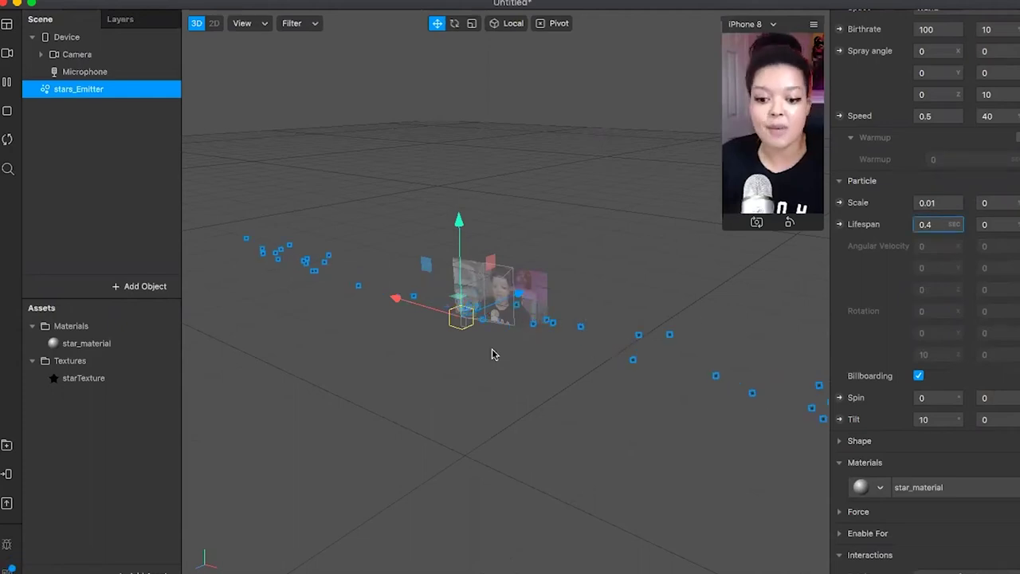
{"action": "scroll", "coordinate": [492, 349], "scroll_direction": "up", "scroll_amount": 3}
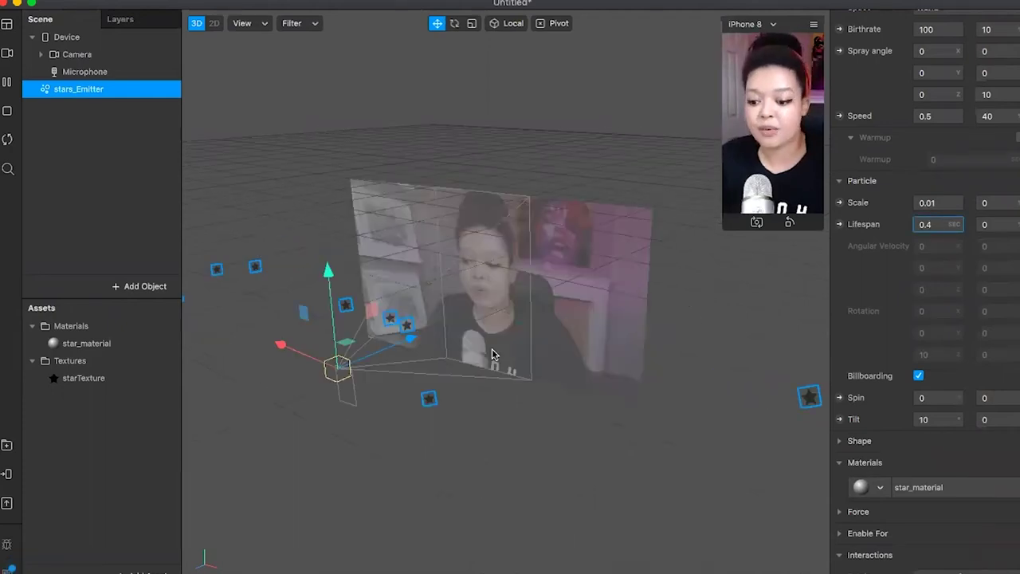
{"action": "scroll", "coordinate": [492, 353], "scroll_direction": "down", "scroll_amount": 1}
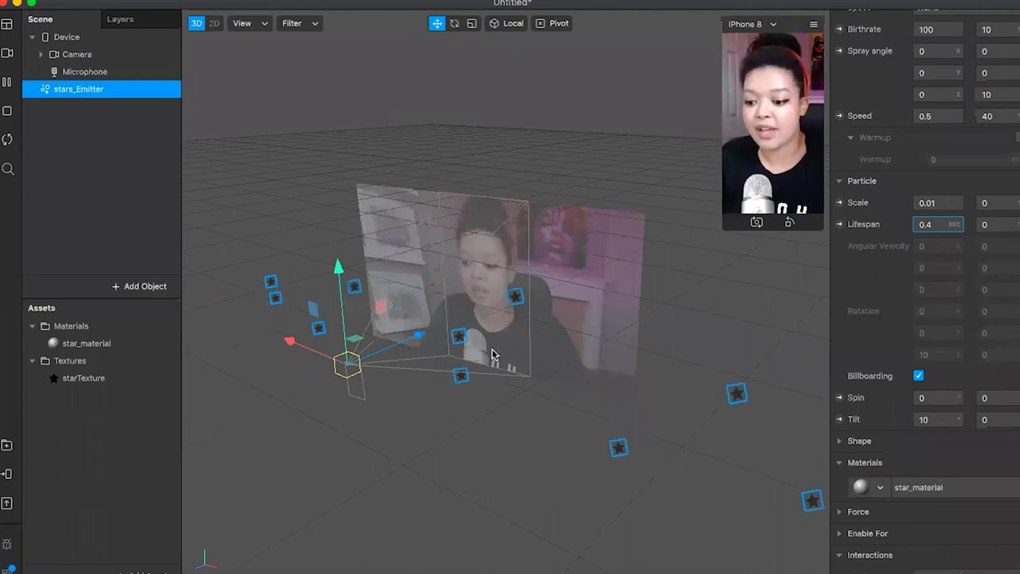
{"action": "scroll", "coordinate": [495, 376], "scroll_direction": "down", "scroll_amount": 2}
{"action": "scroll", "coordinate": [550, 257], "scroll_direction": "down", "scroll_amount": 1}
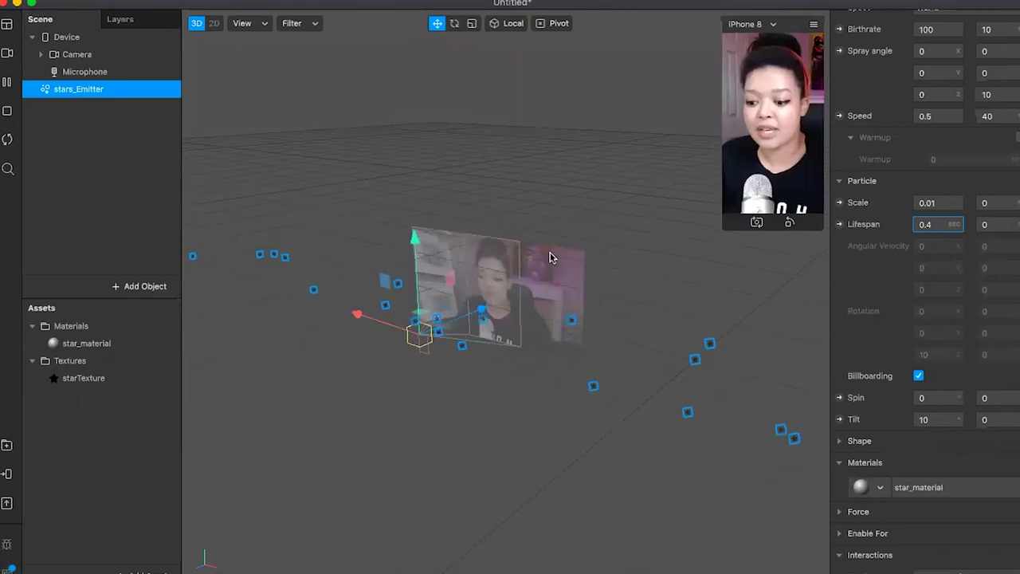
{"action": "scroll", "coordinate": [421, 299], "scroll_direction": "up", "scroll_amount": 2}
{"action": "scroll", "coordinate": [420, 299], "scroll_direction": "up", "scroll_amount": 1}
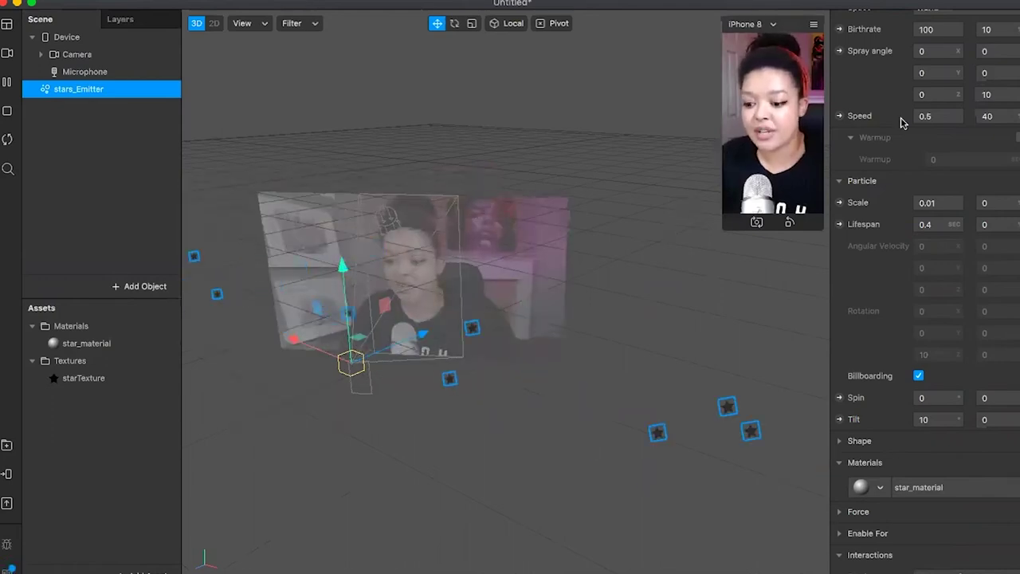
Step: Try particle lifespans of 10 seconds and 2 seconds on the emitter
{"action": "left_click", "coordinate": [933, 222]}
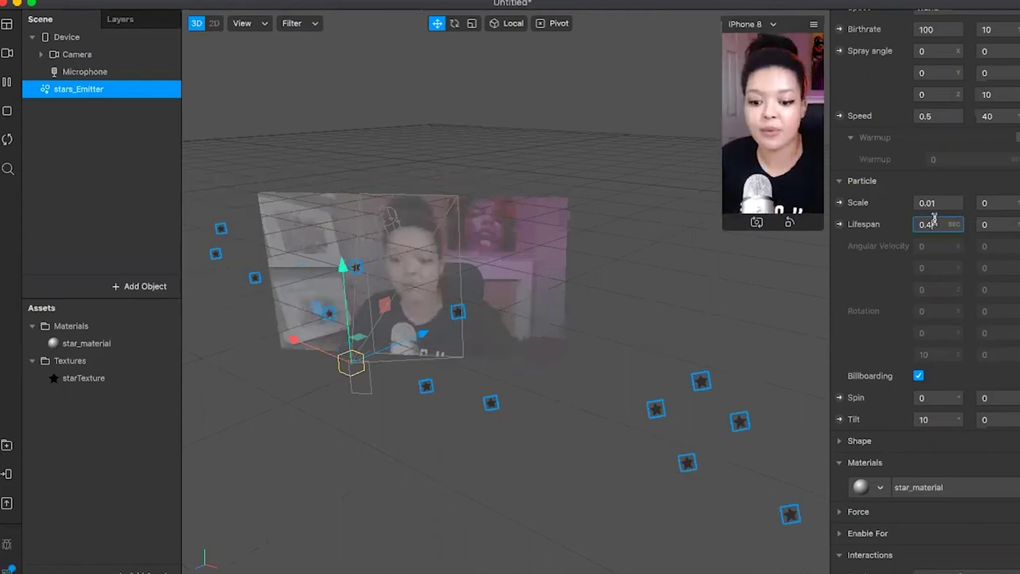
{"action": "key", "text": "BackSpace"}
{"action": "key", "text": "BackSpace"}
{"action": "key", "text": "BackSpace"}
{"action": "type", "text": "10"}
{"action": "key", "text": "Return"}
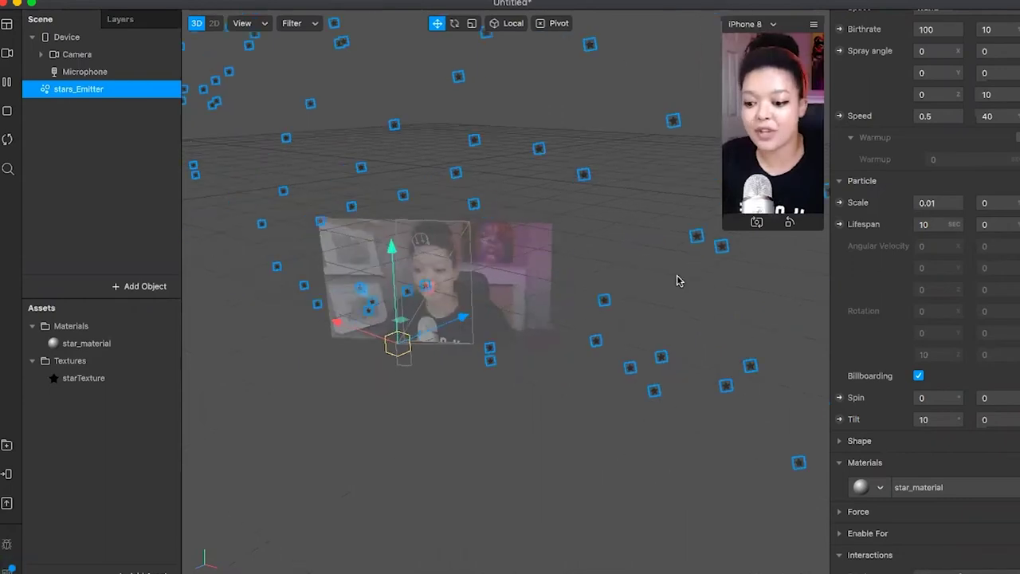
{"action": "left_click", "coordinate": [940, 215]}
{"action": "key", "text": "BackSpace"}
{"action": "key", "text": "BackSpace"}
{"action": "type", "text": "2"}
{"action": "key", "text": "Return"}
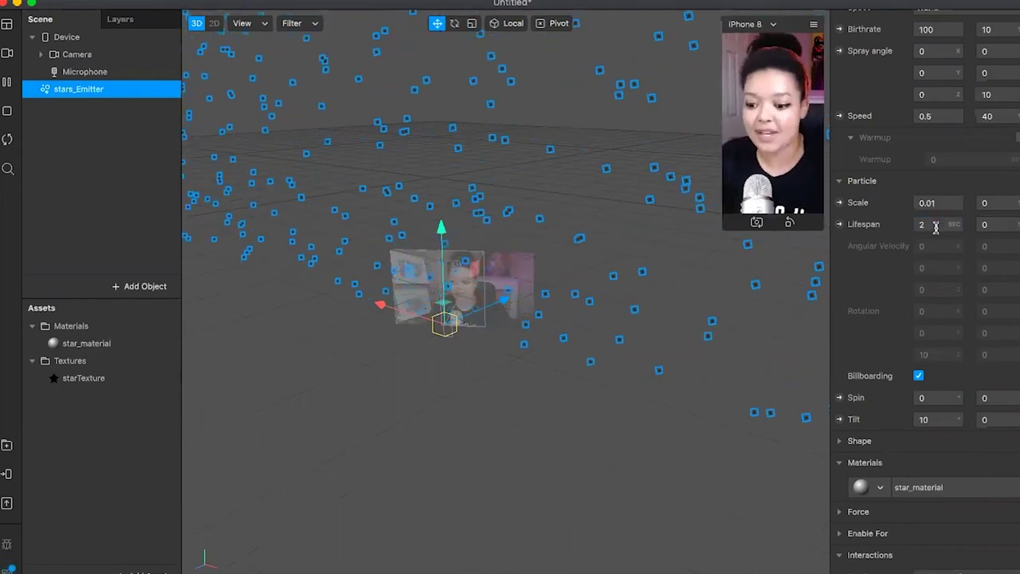
Step: Try a particle lifespan below one second, and set it to 1 second
{"action": "left_click", "coordinate": [948, 228]}
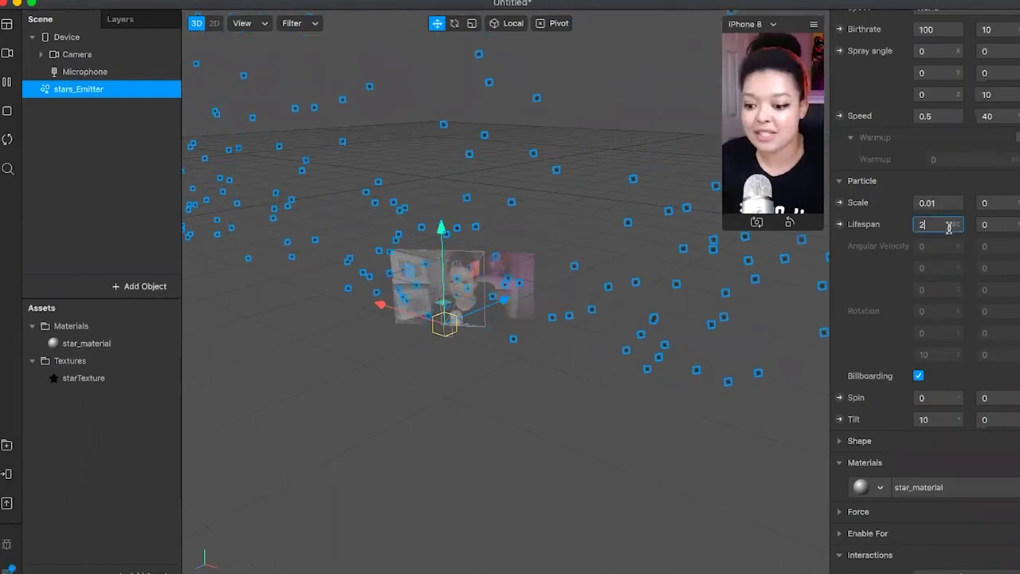
{"action": "key", "text": "BackSpace"}
{"action": "type", "text": "1"}
{"action": "key", "text": "BackSpace"}
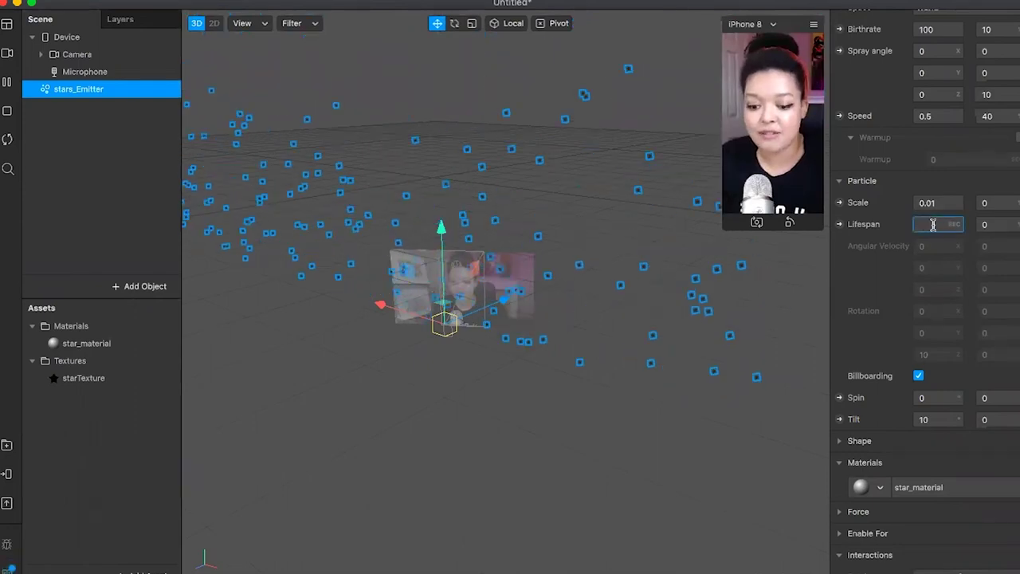
{"action": "type", "text": "0.6"}
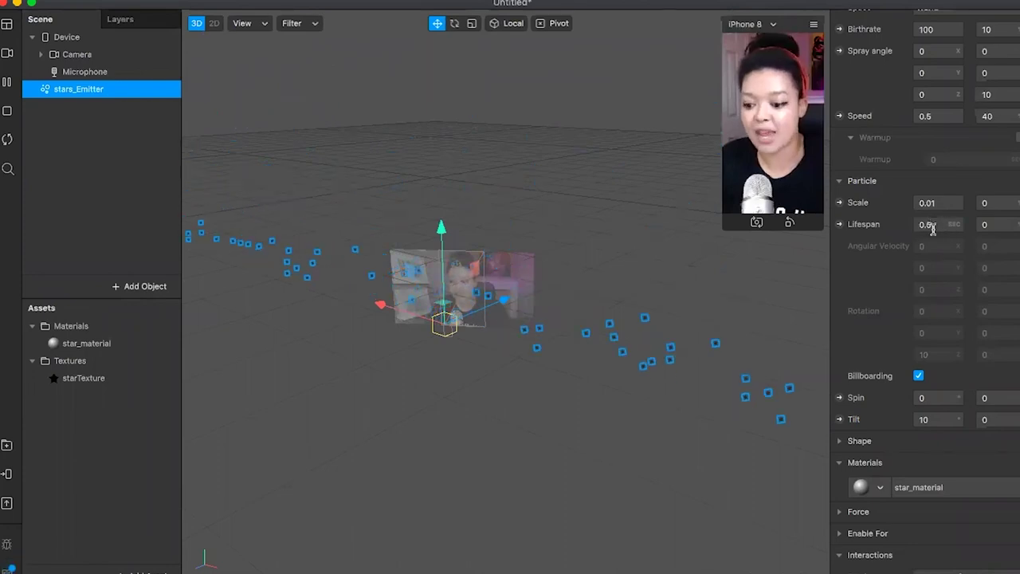
{"action": "left_click", "coordinate": [933, 226]}
{"action": "type", "text": "01"}
{"action": "key", "text": "Return"}
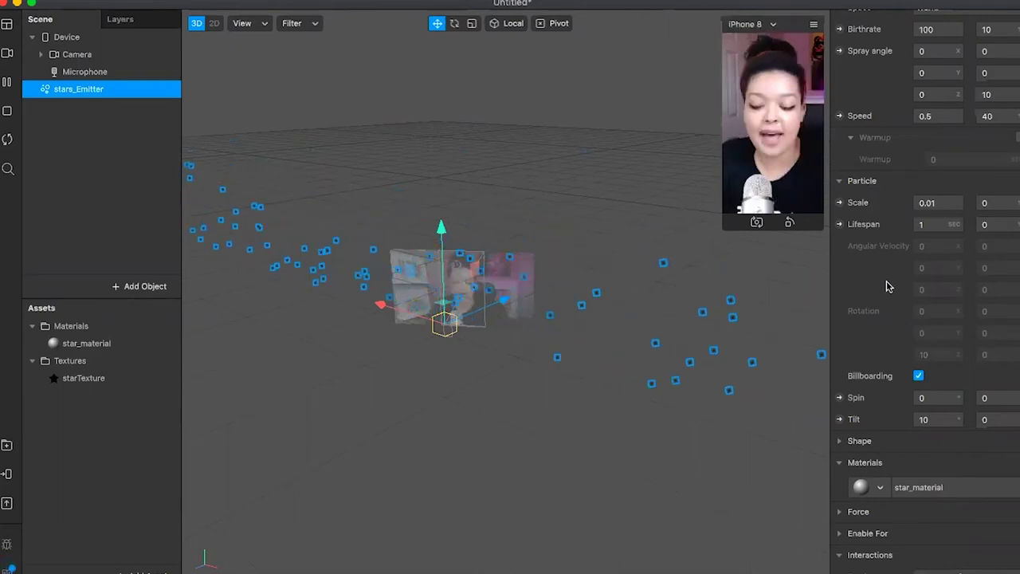
Step: Change the emitter type to Ring and set its second radius value to 2
{"action": "scroll", "coordinate": [888, 286], "scroll_direction": "up", "scroll_amount": 5}
{"action": "scroll", "coordinate": [888, 287], "scroll_direction": "up", "scroll_amount": 2}
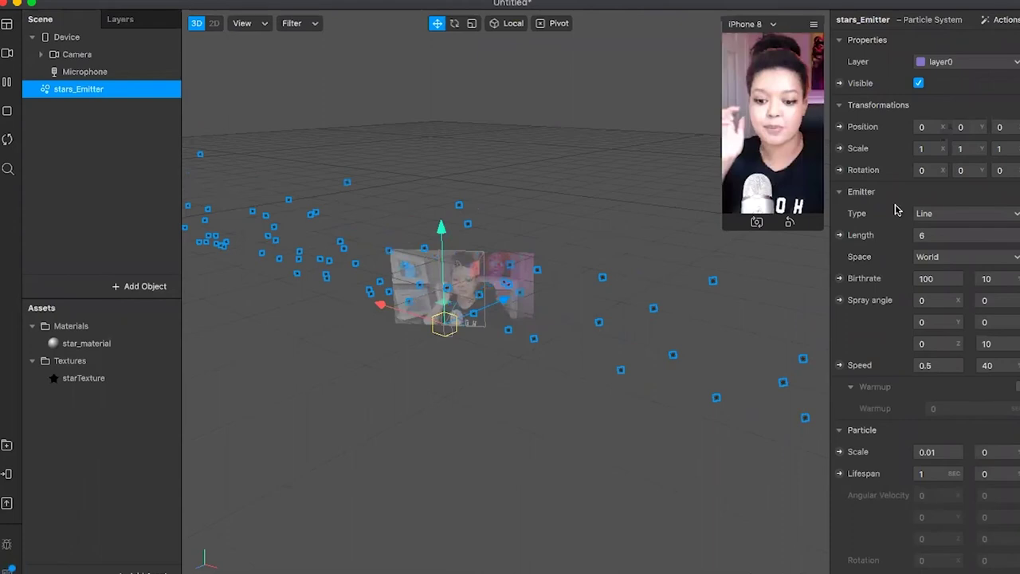
{"action": "left_click", "coordinate": [937, 217]}
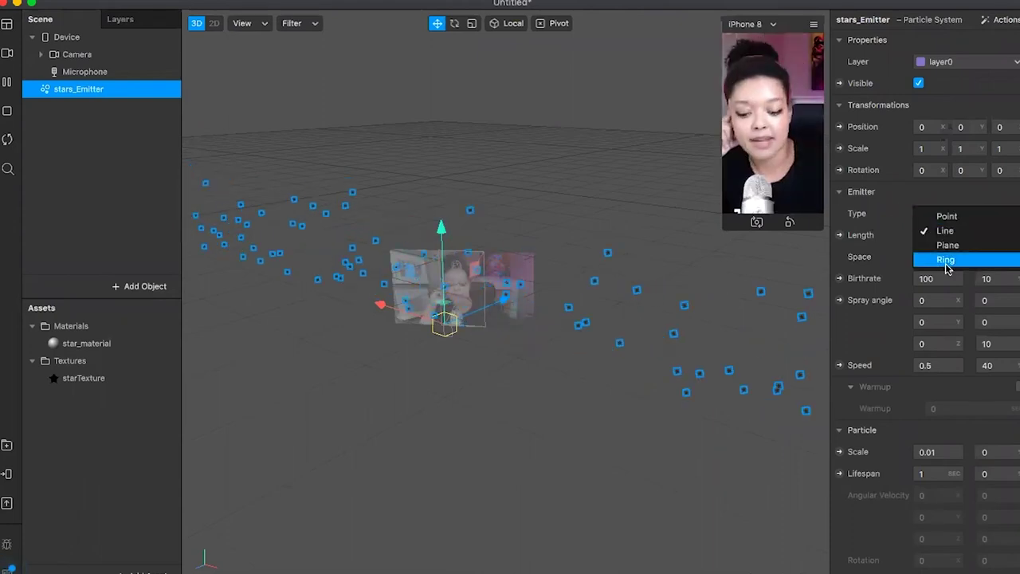
{"action": "left_click", "coordinate": [945, 263]}
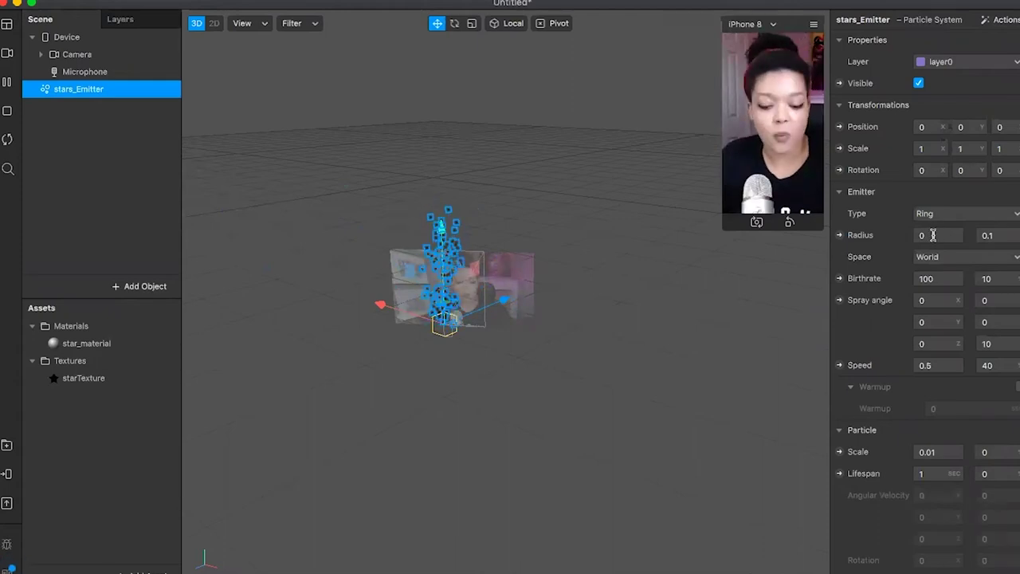
{"action": "double_click", "coordinate": [987, 235]}
{"action": "type", "text": "2"}
{"action": "key", "text": "Return"}
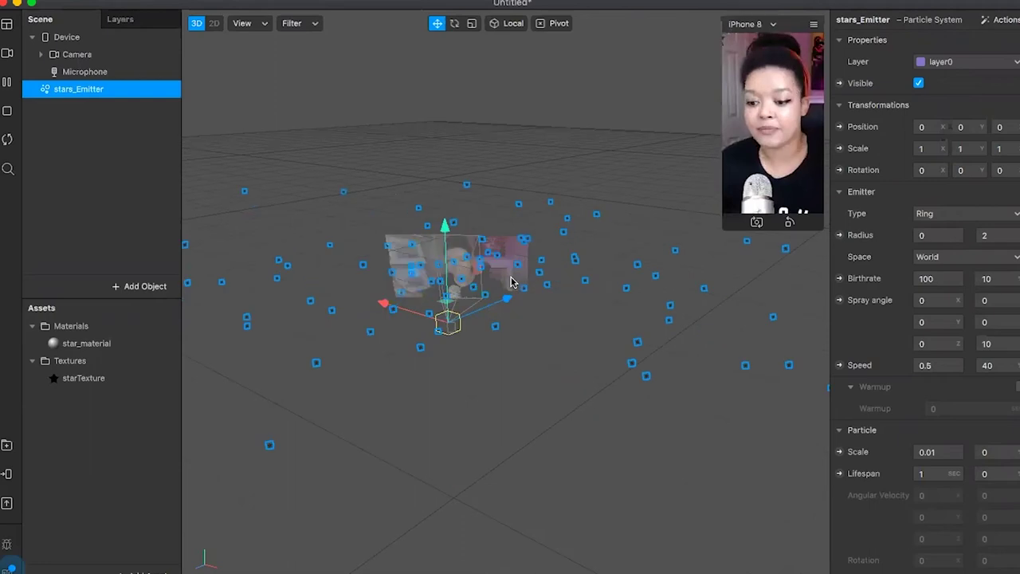
Step: Try emitter speeds of 0.2 and 0.1 on the ring of stars
{"action": "scroll", "coordinate": [521, 286], "scroll_direction": "up", "scroll_amount": 3}
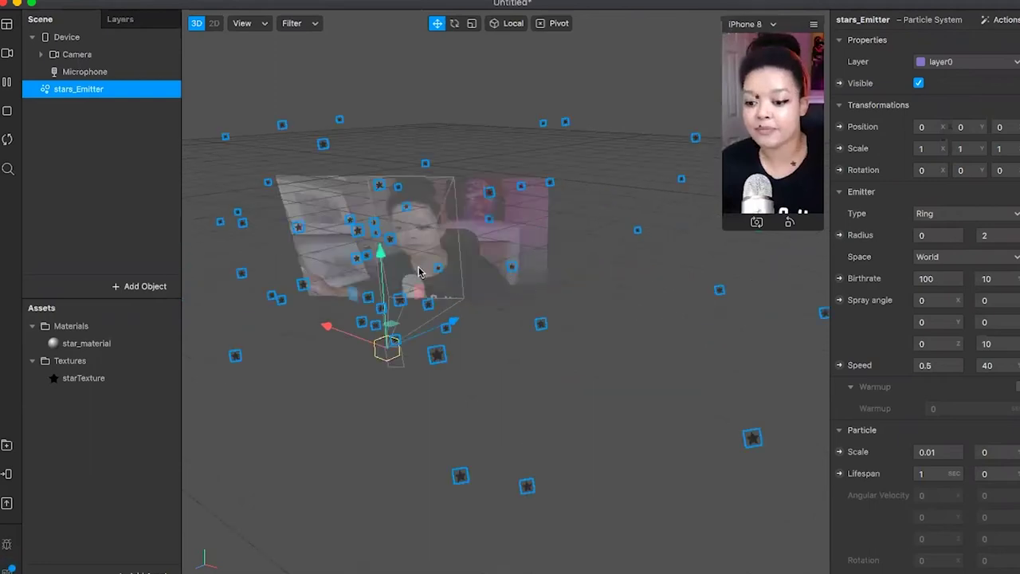
{"action": "left_click_drag", "start_coordinate": [417, 273], "coordinate": [801, 234]}
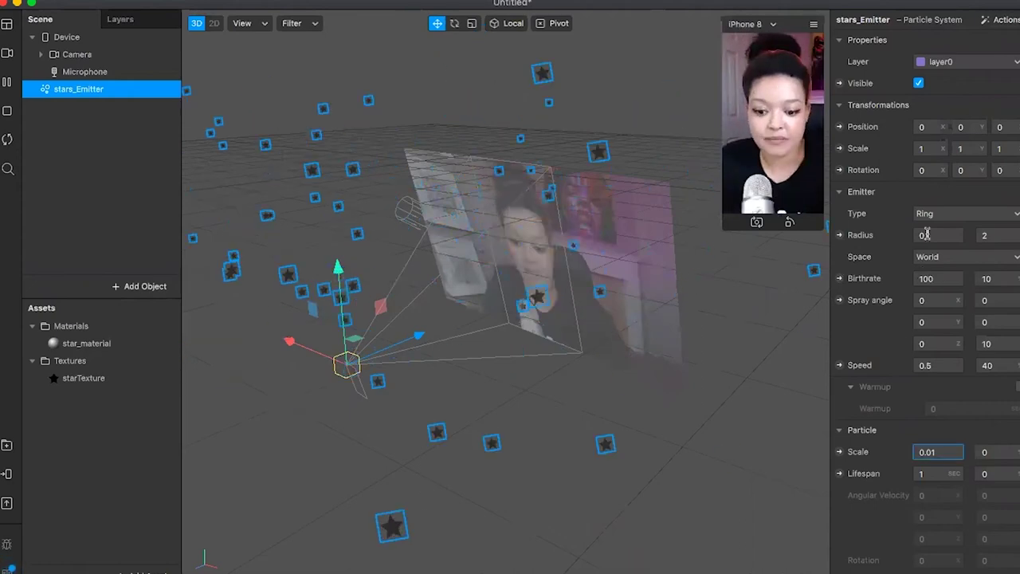
{"action": "left_click", "coordinate": [950, 353]}
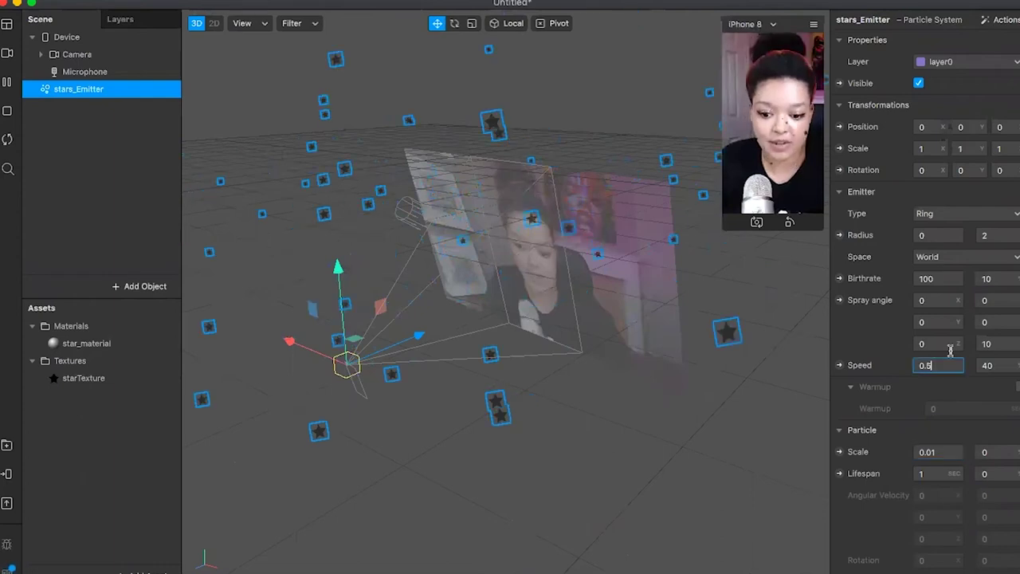
{"action": "key", "text": "BackSpace"}
{"action": "type", "text": "2"}
{"action": "key", "text": "Return"}
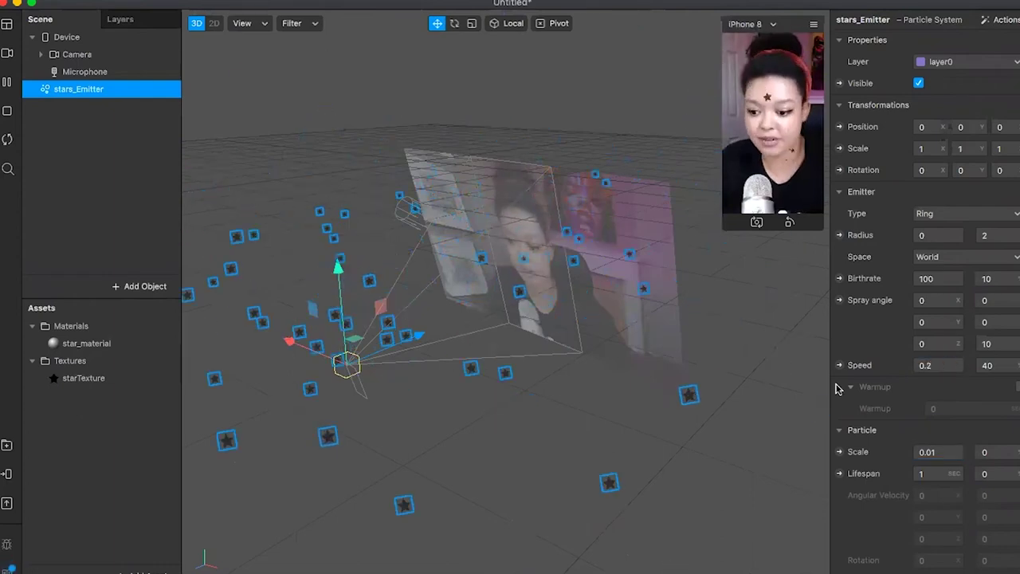
{"action": "left_click", "coordinate": [927, 364]}
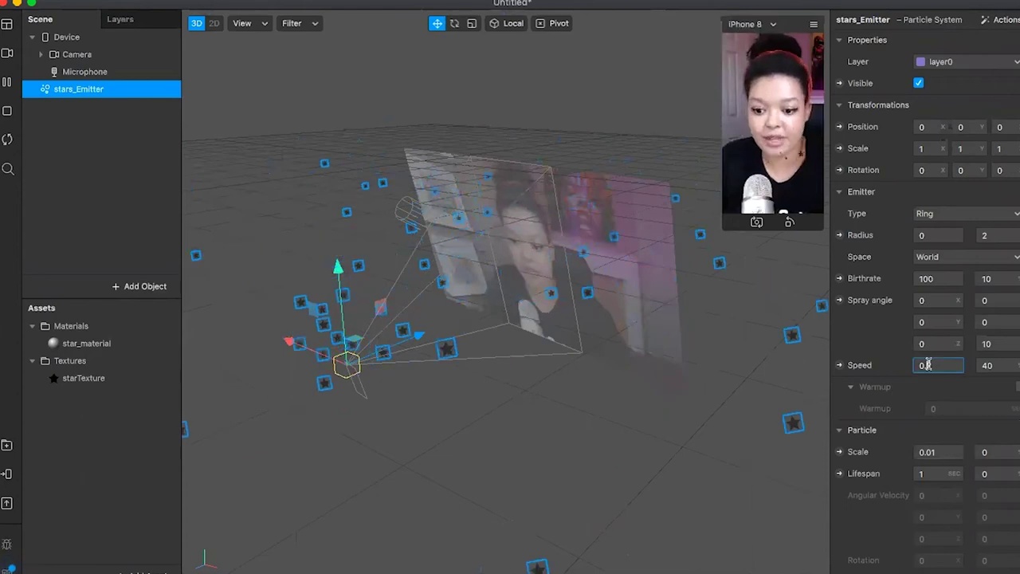
{"action": "type", "text": "1"}
{"action": "key", "text": "Return"}
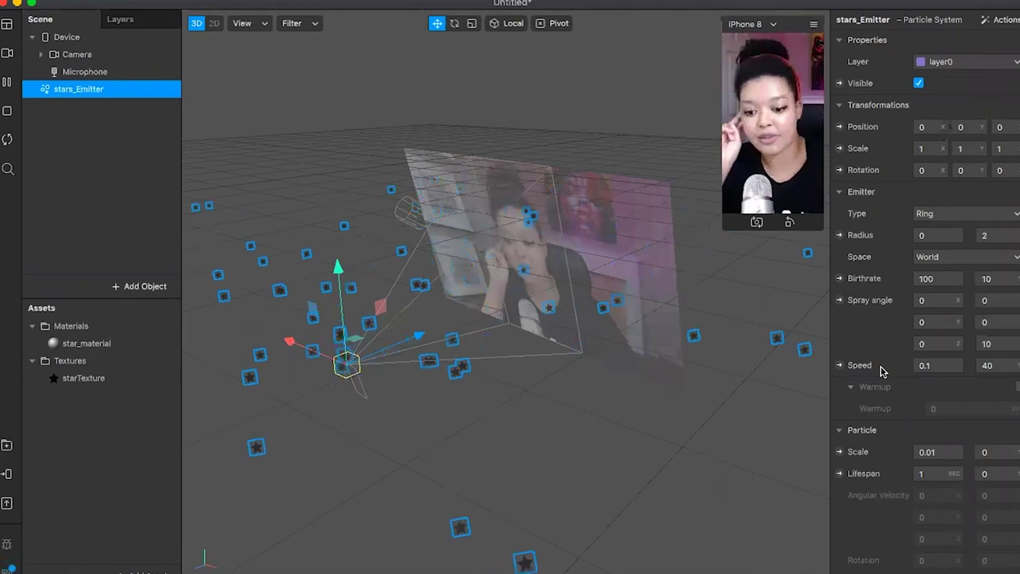
Step: Set the emitter's speed to -0.1 to send the stars downward
{"action": "left_click", "coordinate": [921, 365]}
{"action": "type", "text": "0"}
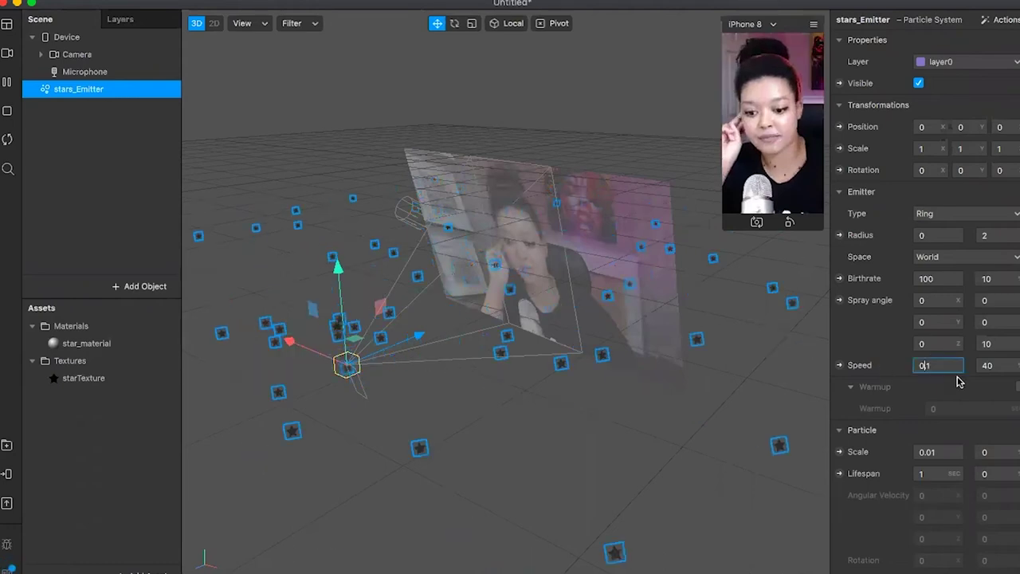
{"action": "type", "text": "."}
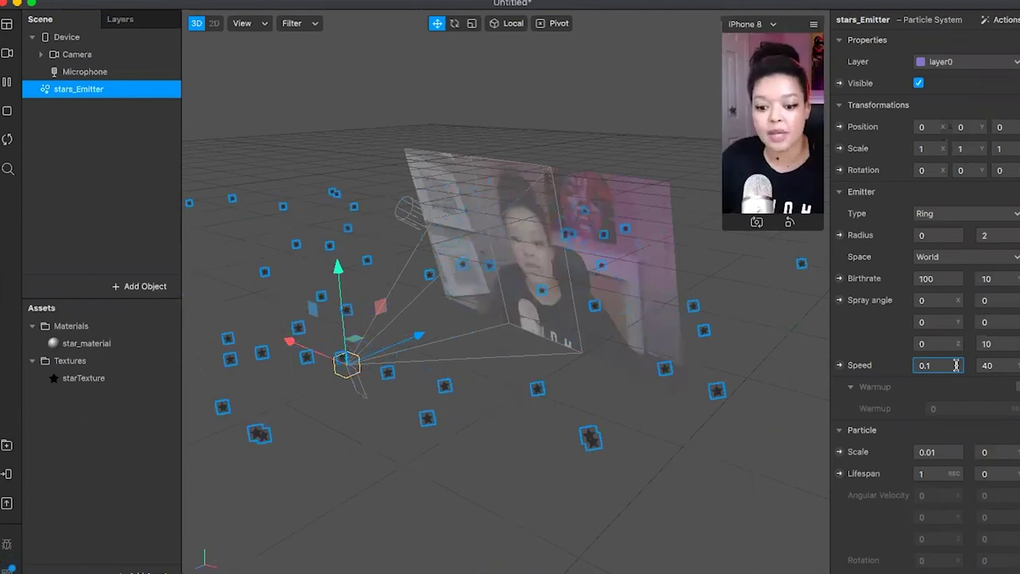
{"action": "type", "text": "-"}
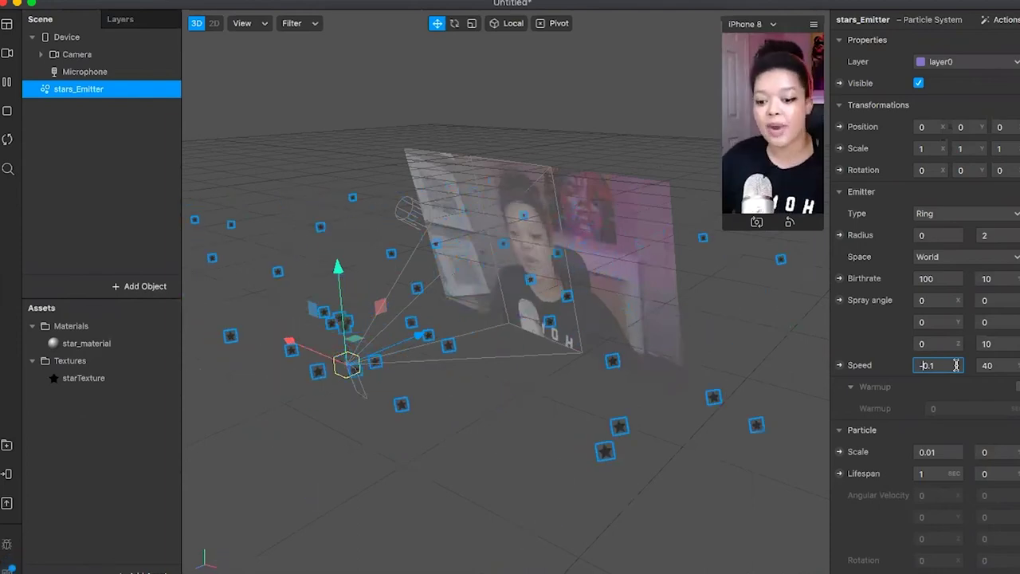
{"action": "key", "text": "Return"}
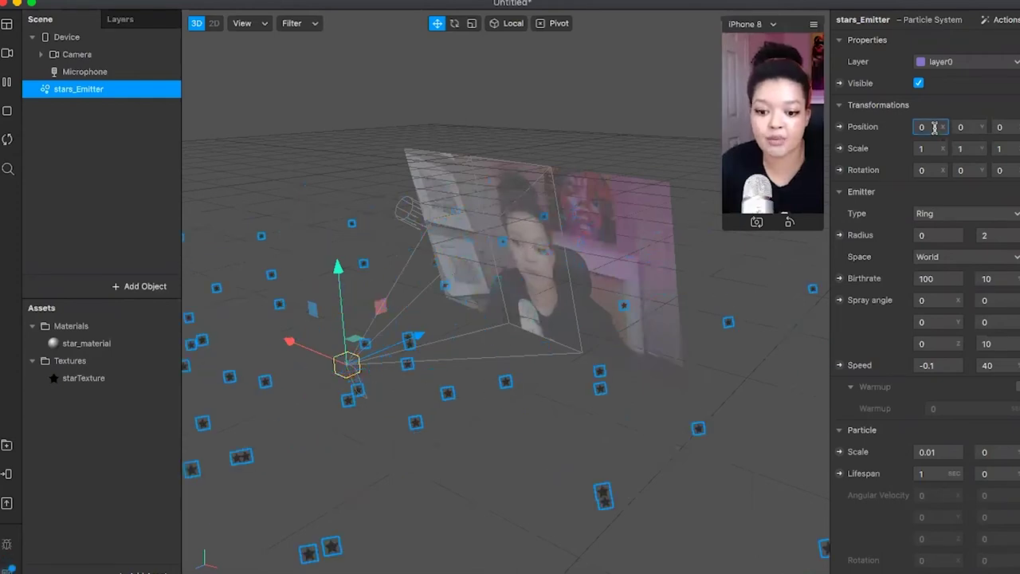
Step: Try Y positions of 2 and 0.8 for the emitter
{"action": "left_click", "coordinate": [971, 128]}
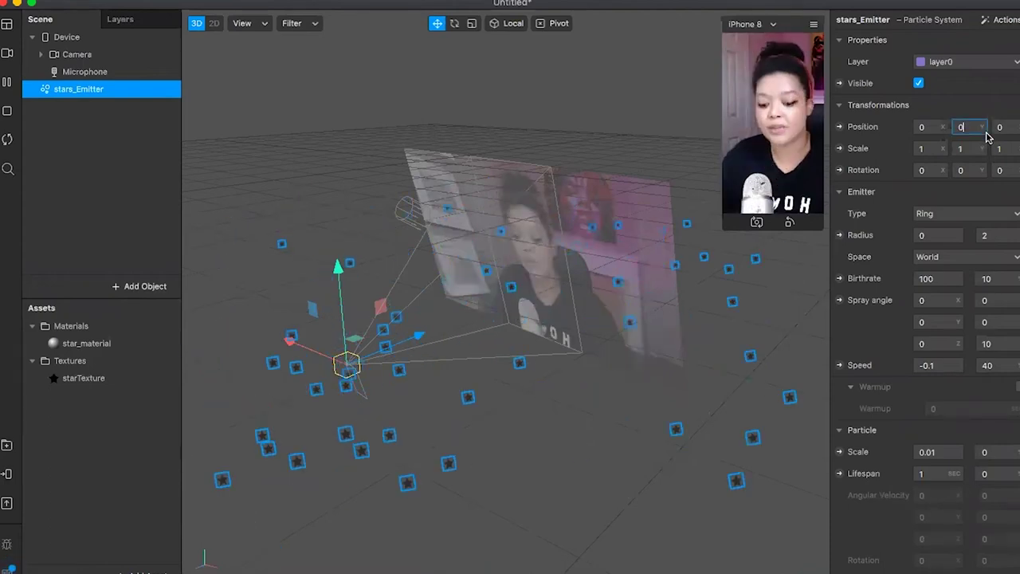
{"action": "type", "text": "2"}
{"action": "key", "text": "Return"}
{"action": "left_click", "coordinate": [965, 129]}
{"action": "type", "text": "0"}
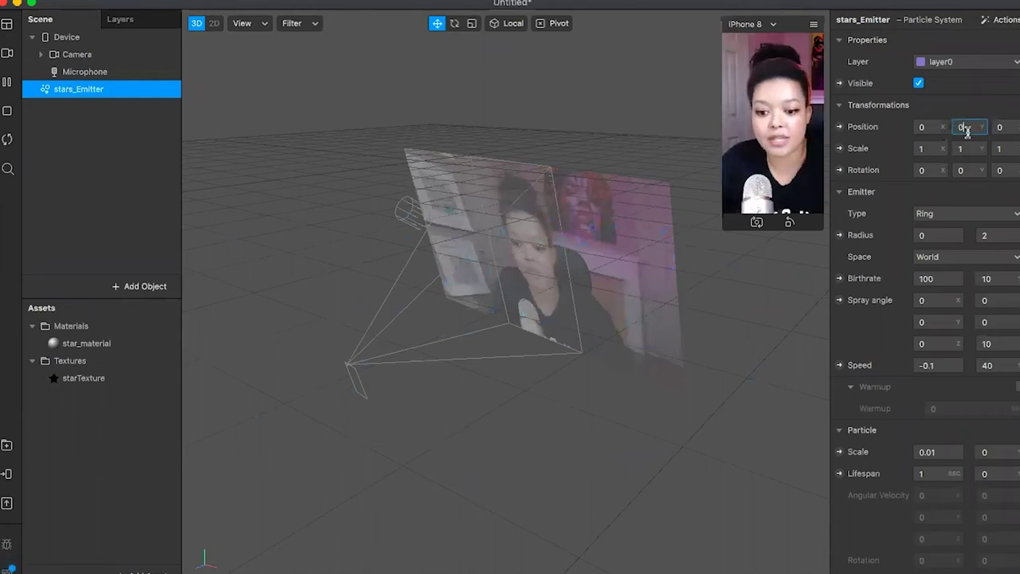
{"action": "type", "text": ".8"}
{"action": "key", "text": "Return"}
Step: Try a Y position of 0.2 for the emitter, and raise it to 0.3
{"action": "double_click", "coordinate": [964, 127]}
{"action": "type", "text": "0.2"}
{"action": "key", "text": "Return"}
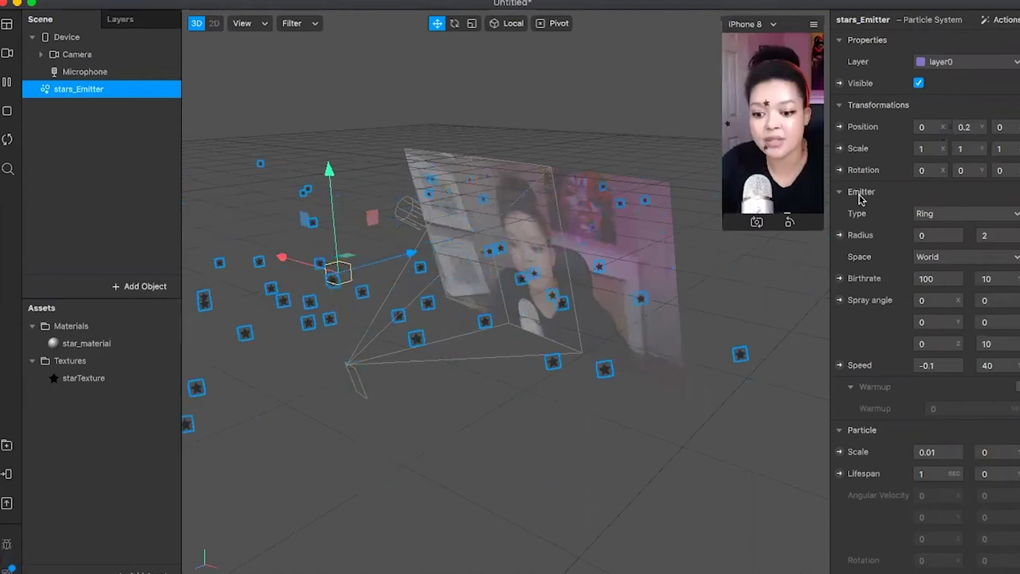
{"action": "left_click", "coordinate": [965, 128]}
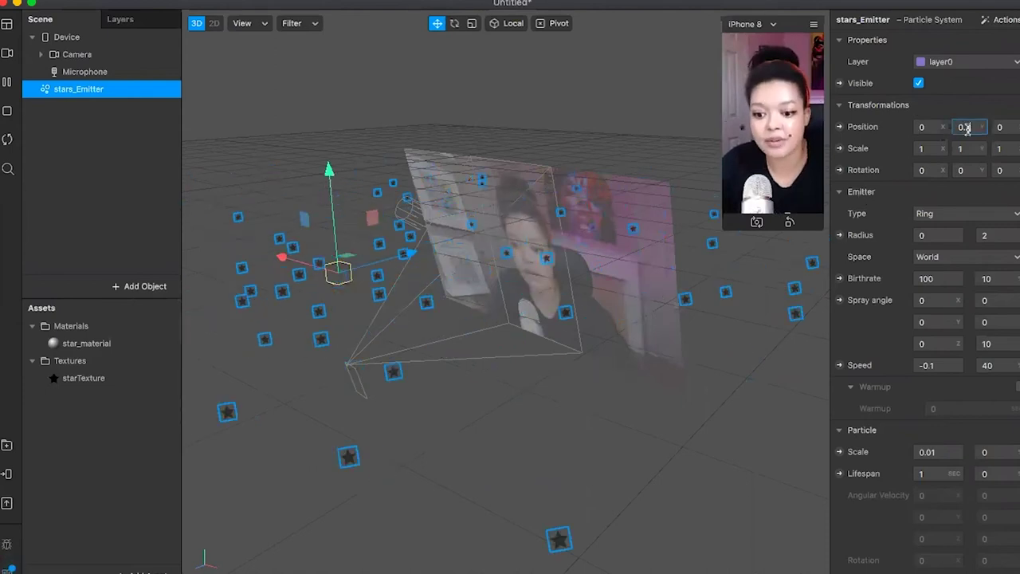
{"action": "type", "text": "0.3"}
{"action": "key", "text": "Return"}
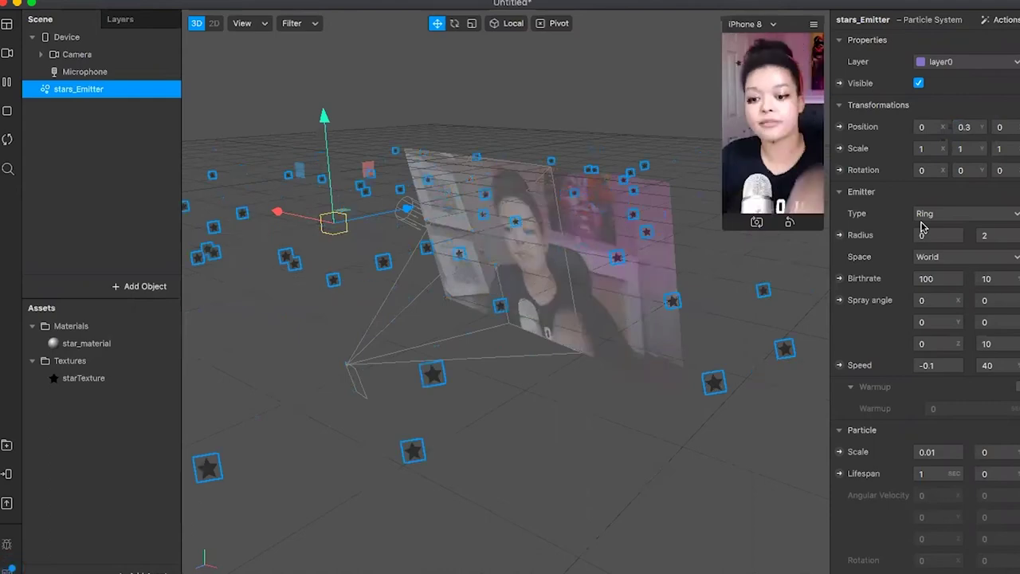
Step: Reset the stars emitter's Y position to 0 and set its speed to 0.1
{"action": "left_click", "coordinate": [961, 126]}
{"action": "key", "text": "BackSpace"}
{"action": "key", "text": "BackSpace"}
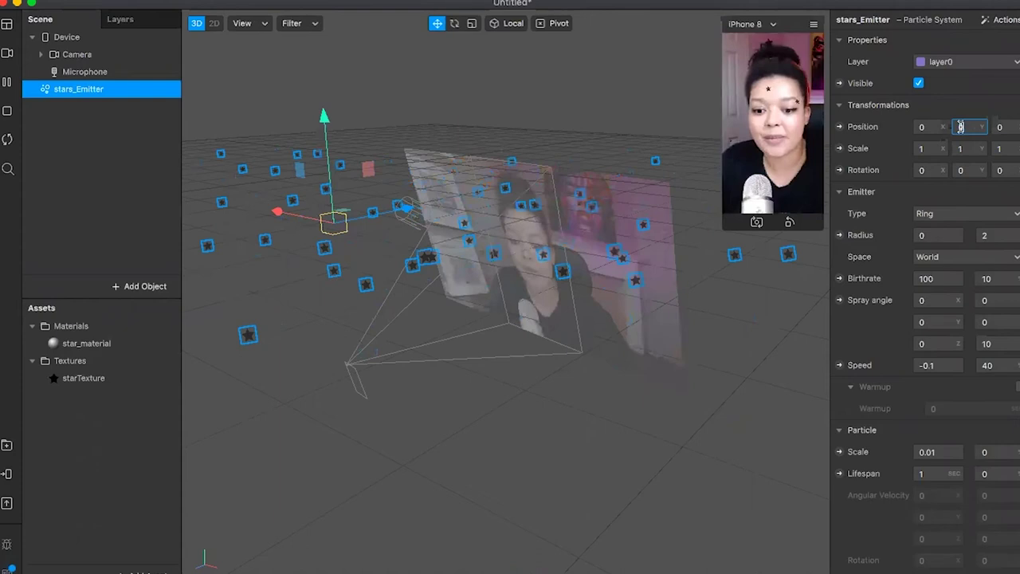
{"action": "key", "text": "Return"}
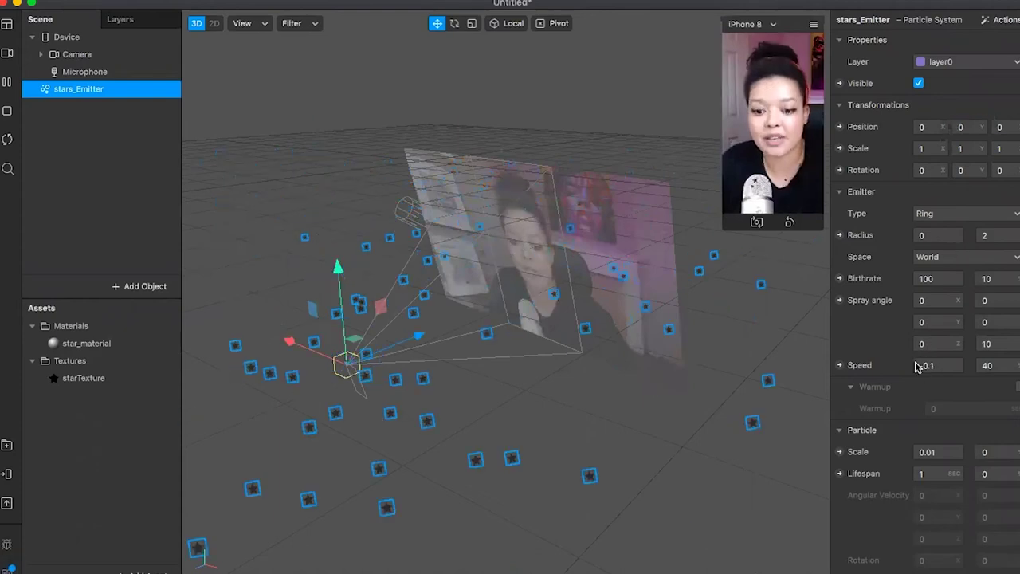
{"action": "left_click", "coordinate": [922, 366]}
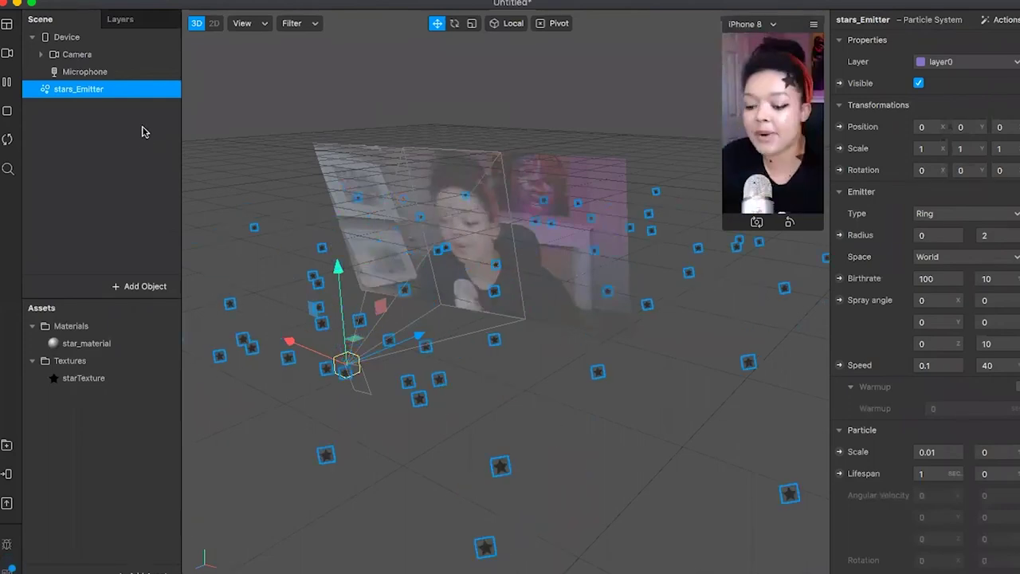
{"action": "key", "text": "Escape"}
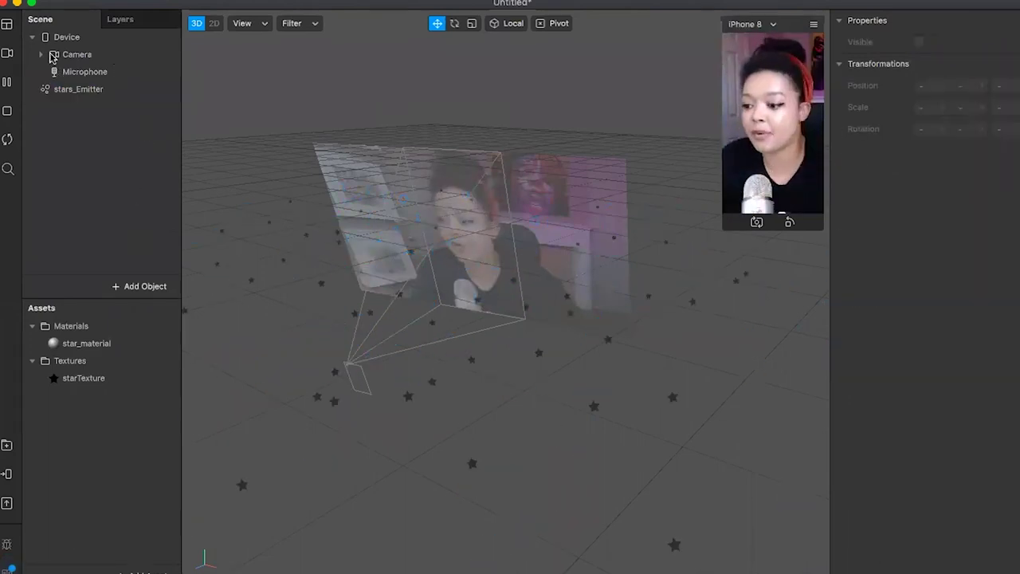
Step: Expand the Camera in the scene tree and insert a Face Tracker beneath it
{"action": "left_click", "coordinate": [38, 56]}
{"action": "left_click", "coordinate": [41, 54]}
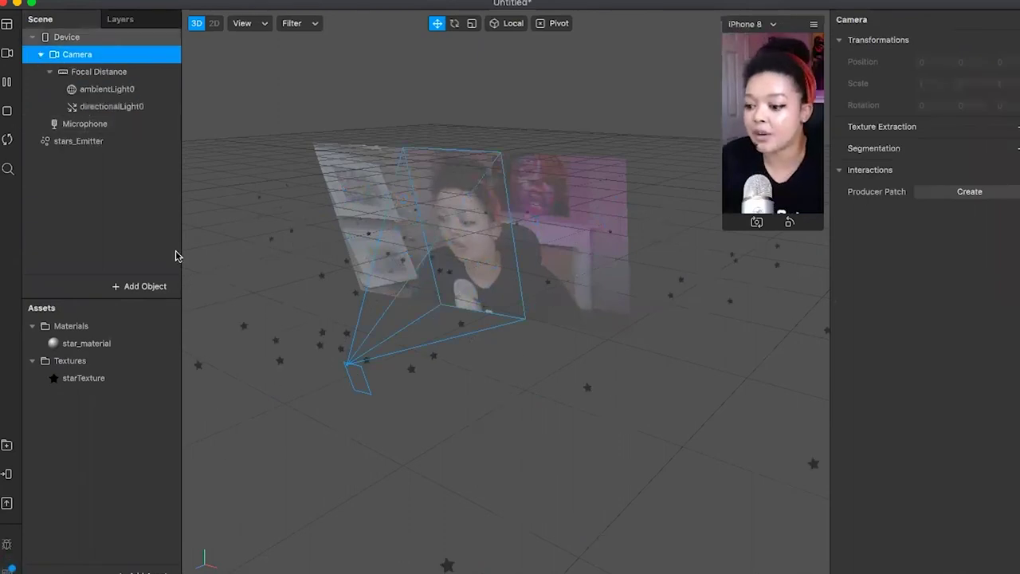
{"action": "left_click", "coordinate": [160, 290]}
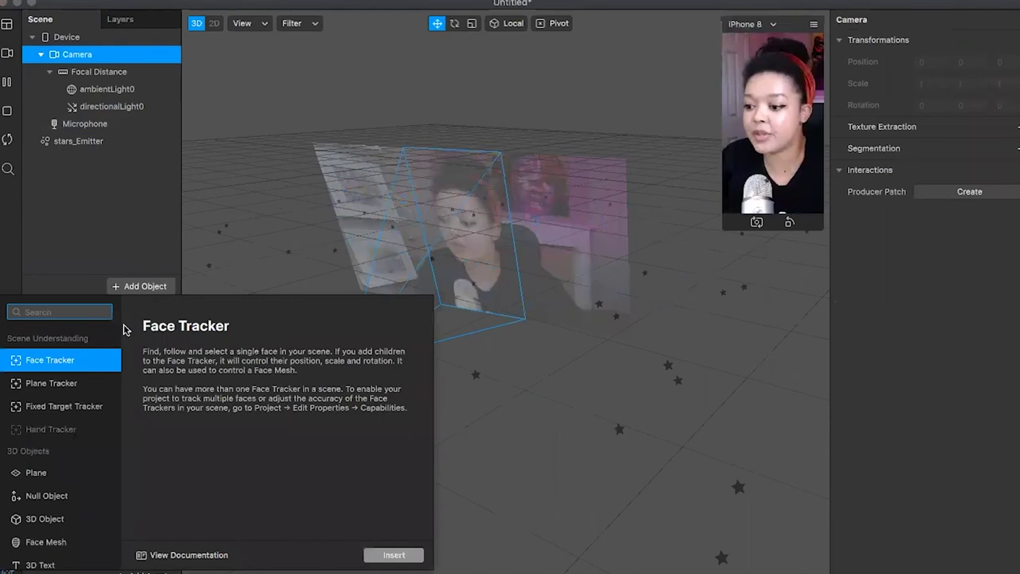
{"action": "left_click", "coordinate": [406, 555]}
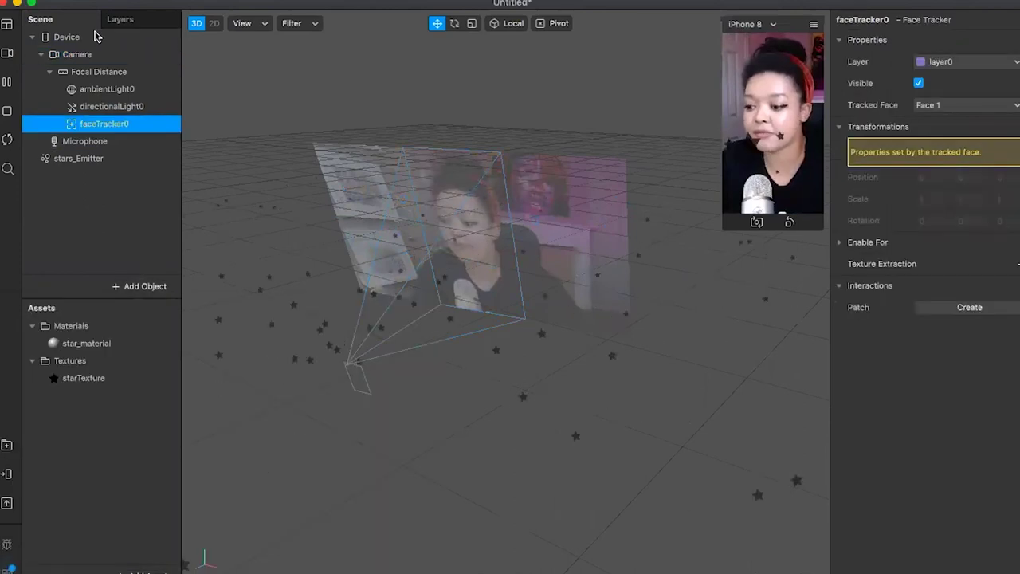
Step: Add a Face Mesh as a child of faceTracker0 and assign a newly created material to it
{"action": "right_click", "coordinate": [126, 128]}
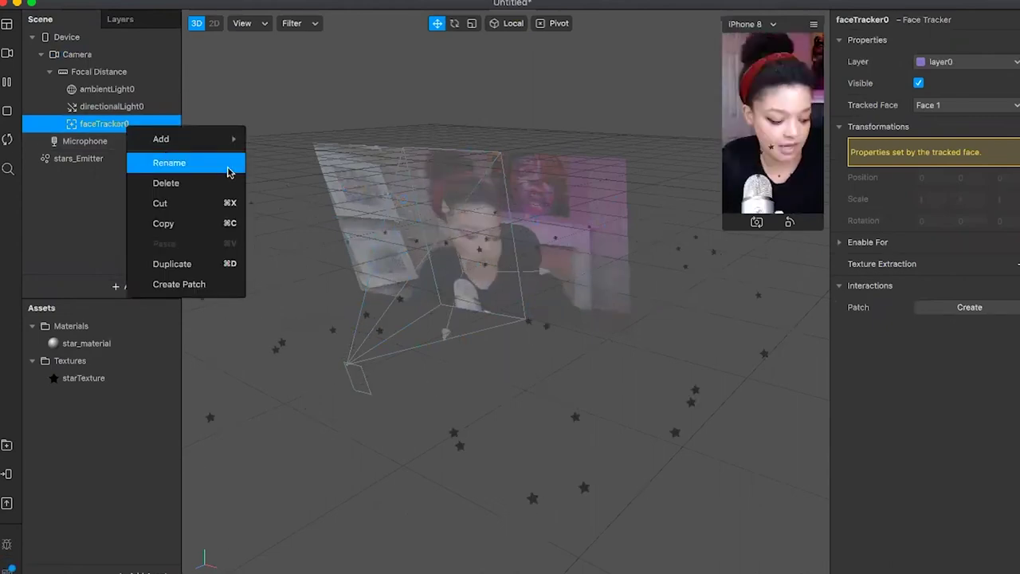
{"action": "mouse_move", "coordinate": [223, 138]}
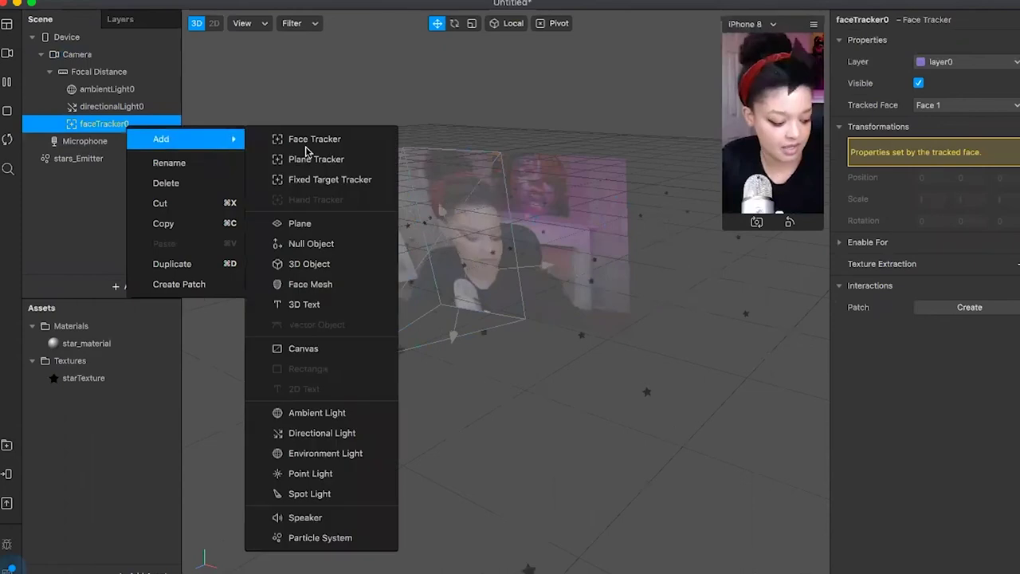
{"action": "left_click", "coordinate": [338, 285]}
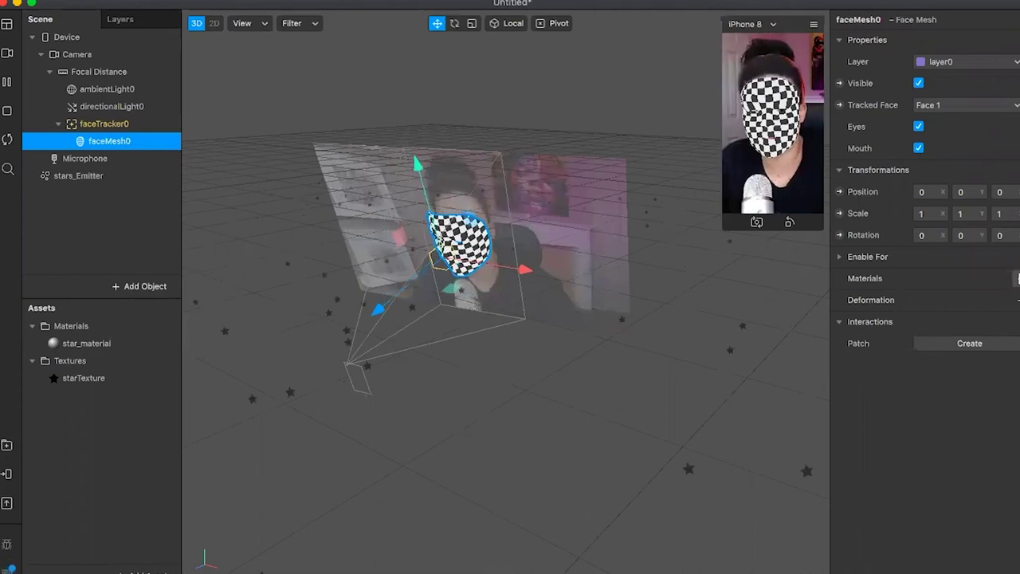
{"action": "left_click", "coordinate": [1019, 278]}
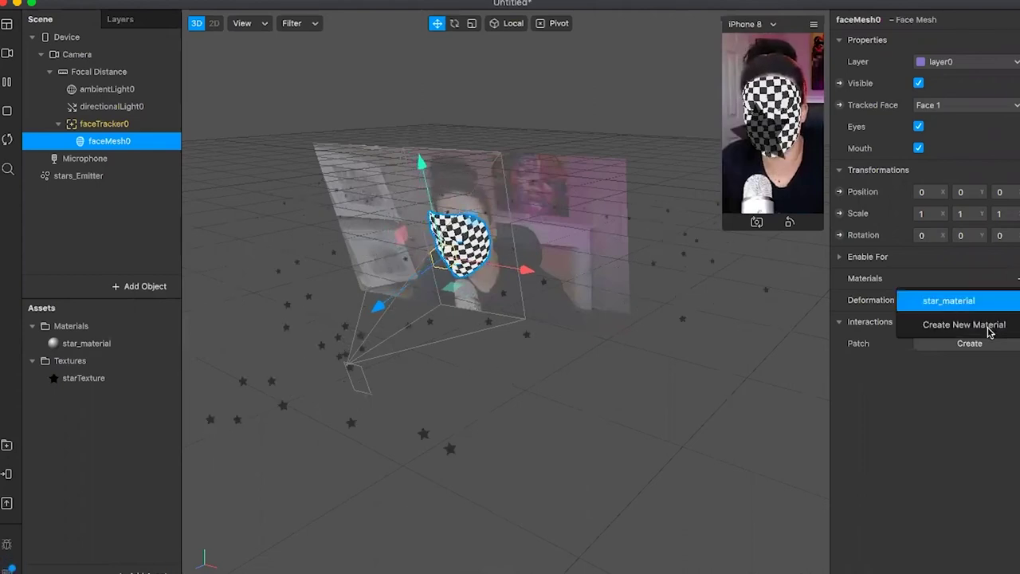
{"action": "left_click", "coordinate": [988, 331]}
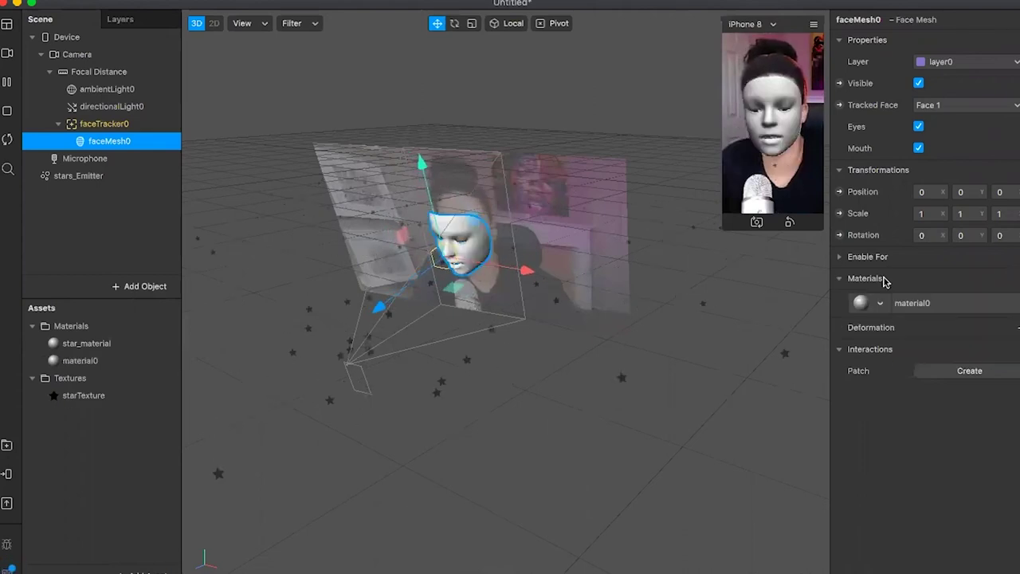
Step: Rename the face mesh's new material to protectionMask_Material
{"action": "left_click", "coordinate": [95, 363]}
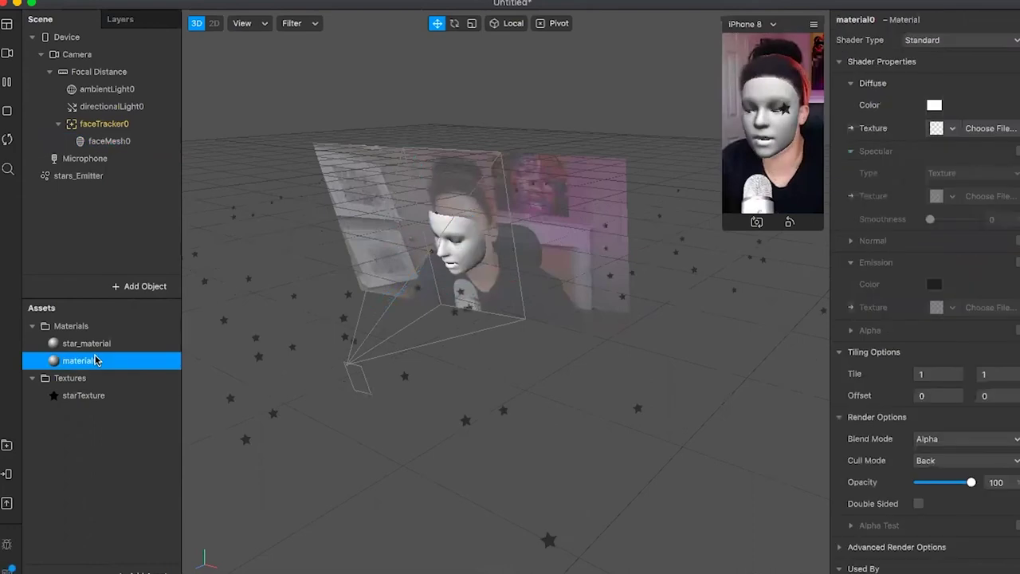
{"action": "right_click", "coordinate": [151, 380]}
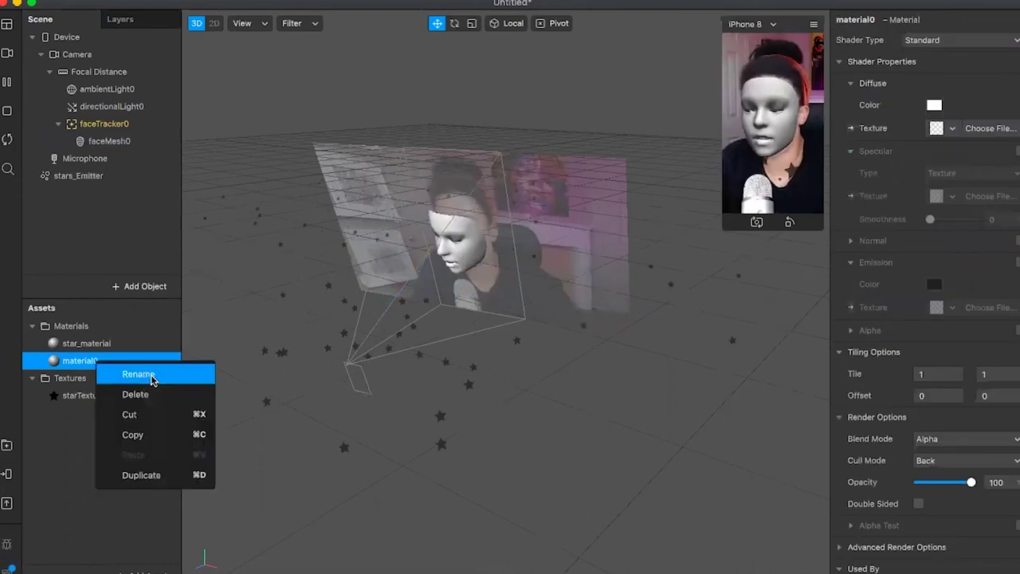
{"action": "left_click", "coordinate": [152, 374]}
{"action": "type", "text": "f"}
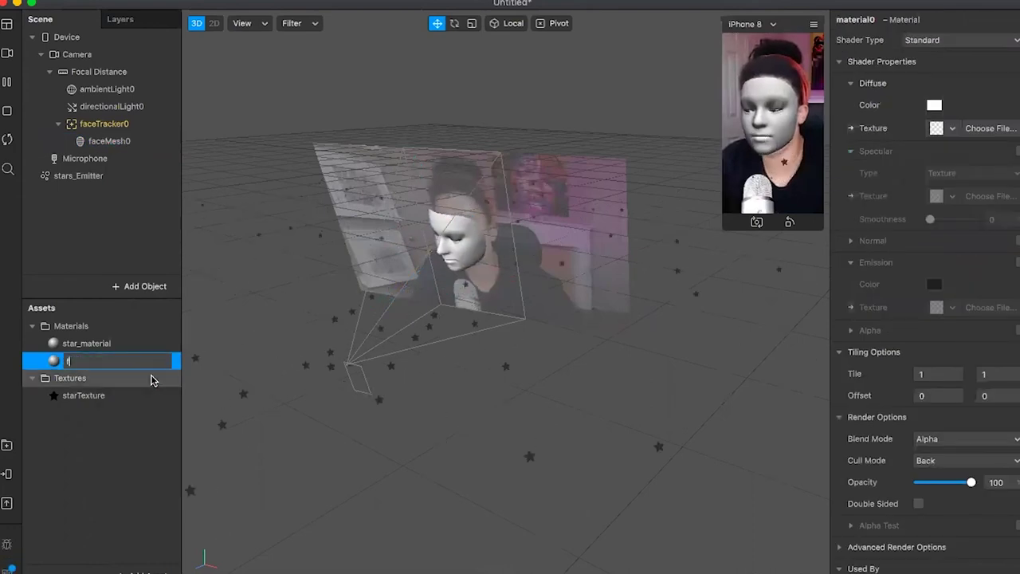
{"action": "key", "text": "BackSpace"}
{"action": "type", "text": "pr"}
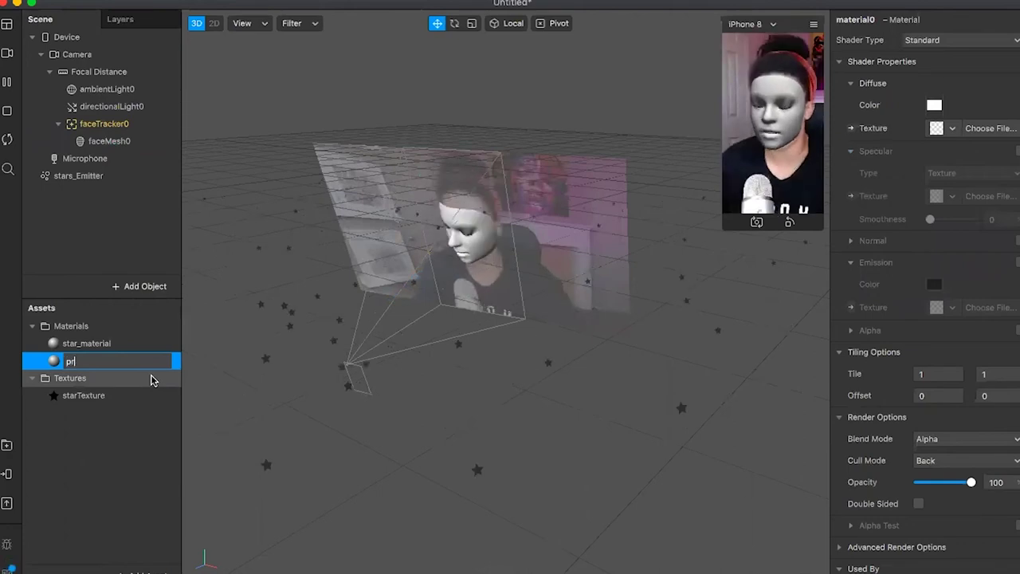
{"action": "type", "text": "otc"}
{"action": "type", "text": "ction"}
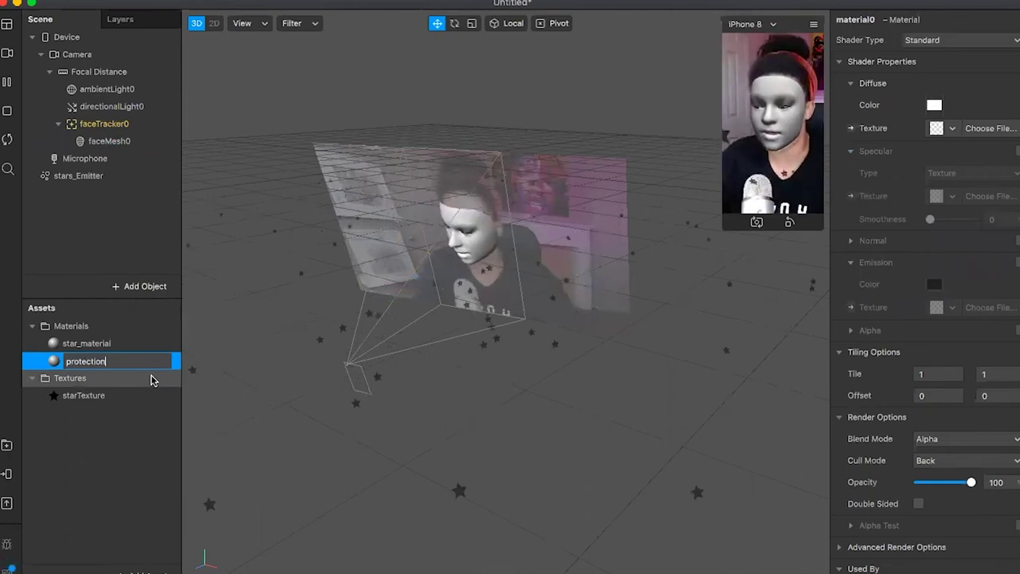
{"action": "type", "text": "Mask"}
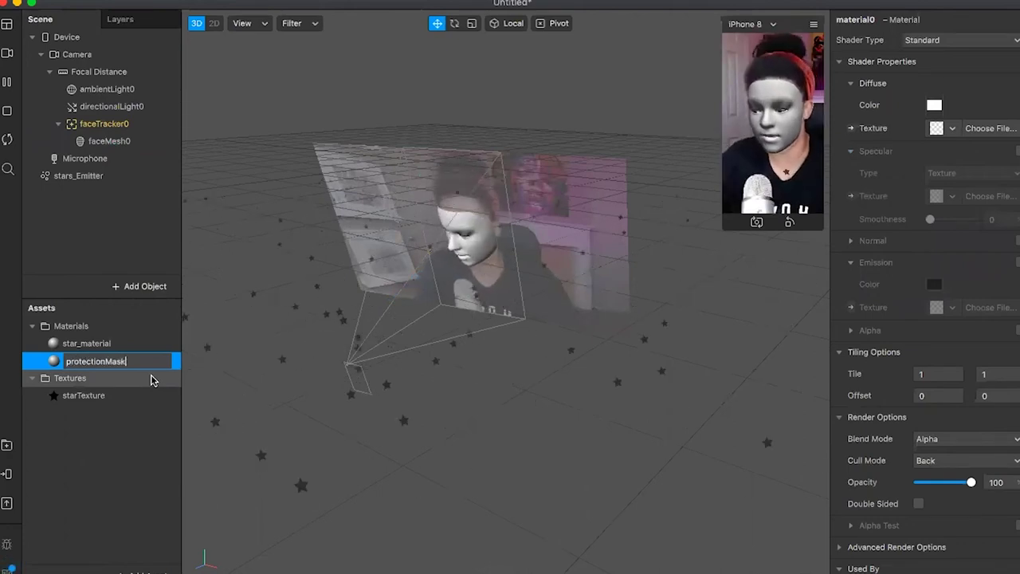
{"action": "type", "text": "_m"}
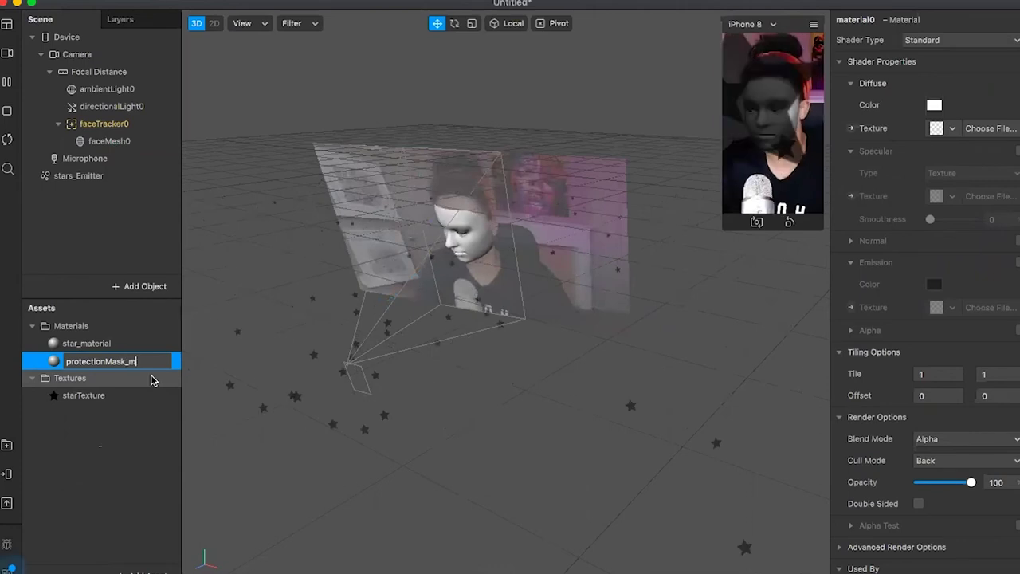
{"action": "type", "text": "aterial"}
{"action": "key", "text": "Return"}
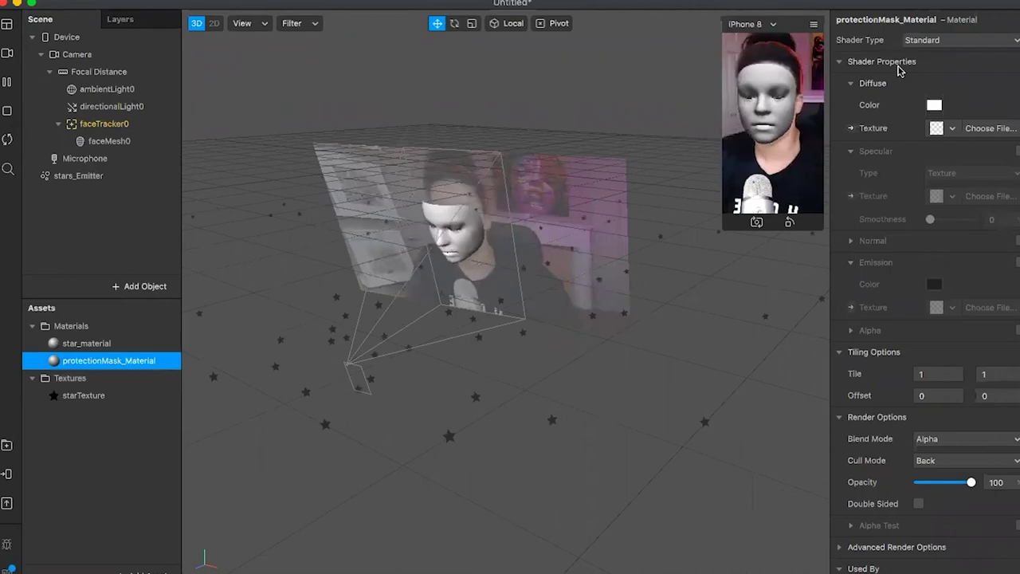
Step: Compare the Face Paint and Standard shader types on protectionMask_Material and settle on Face Paint
{"action": "left_click", "coordinate": [962, 39]}
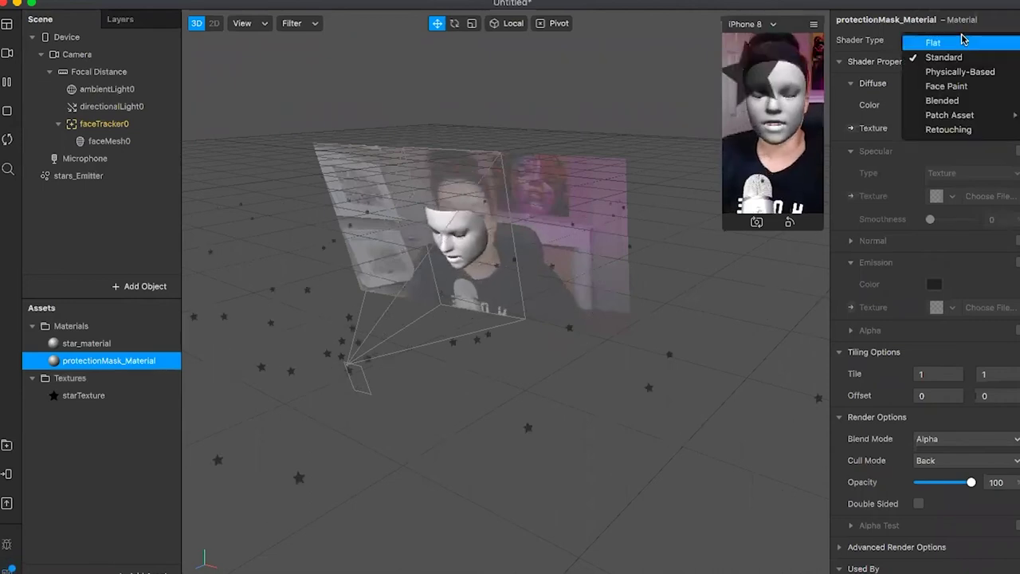
{"action": "left_click", "coordinate": [981, 89]}
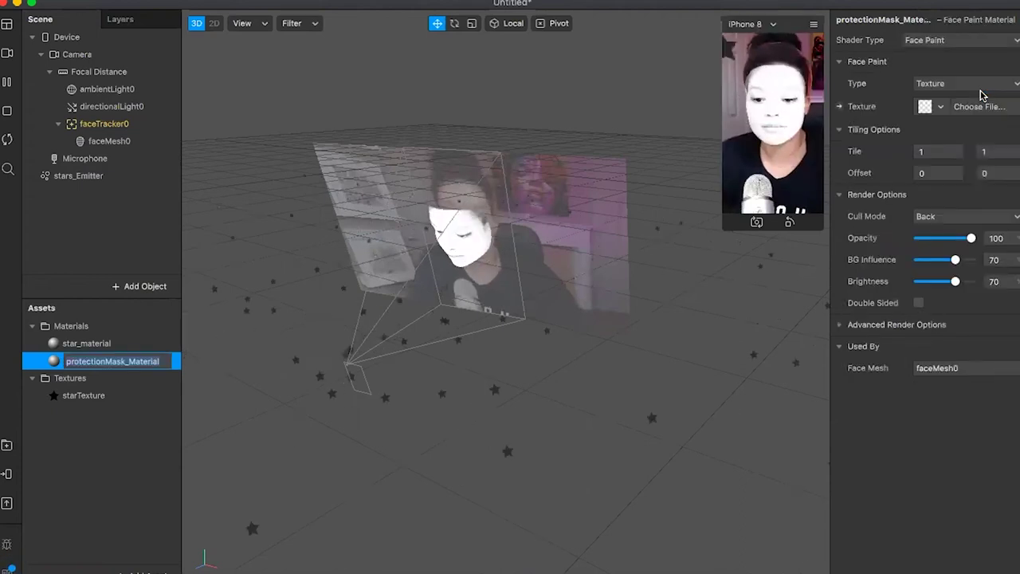
{"action": "left_click", "coordinate": [964, 41]}
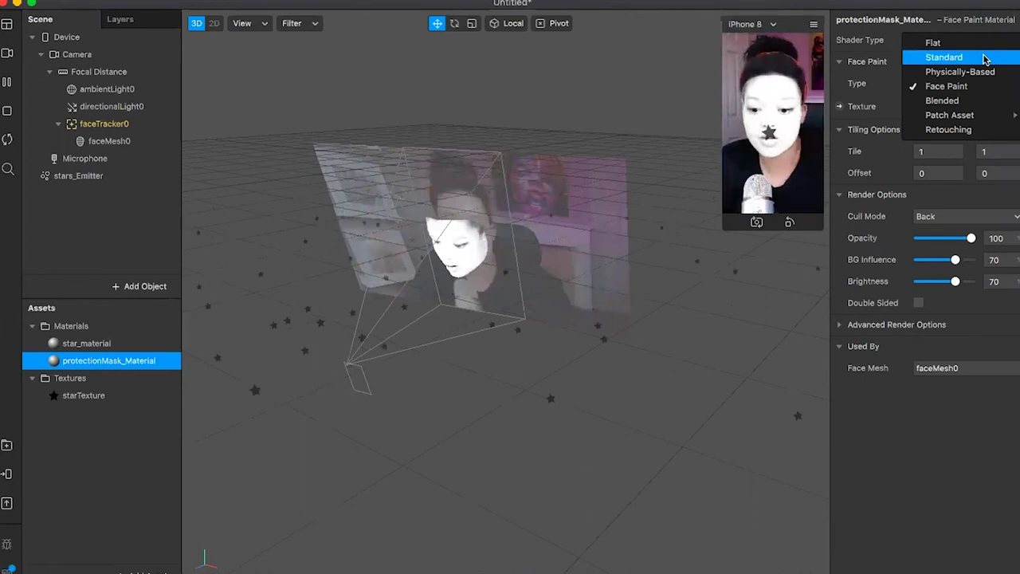
{"action": "left_click", "coordinate": [984, 60]}
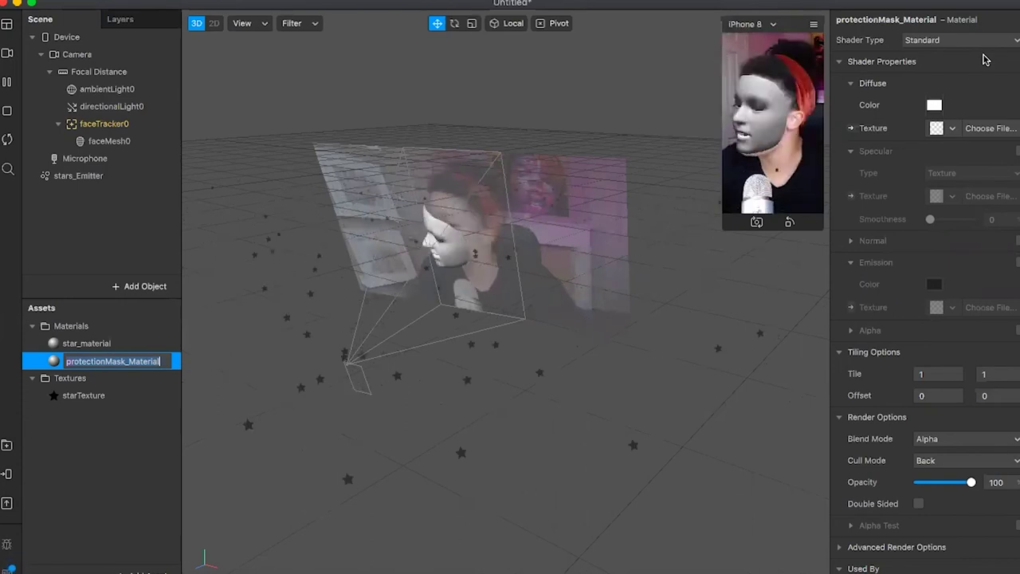
{"action": "left_click", "coordinate": [992, 48]}
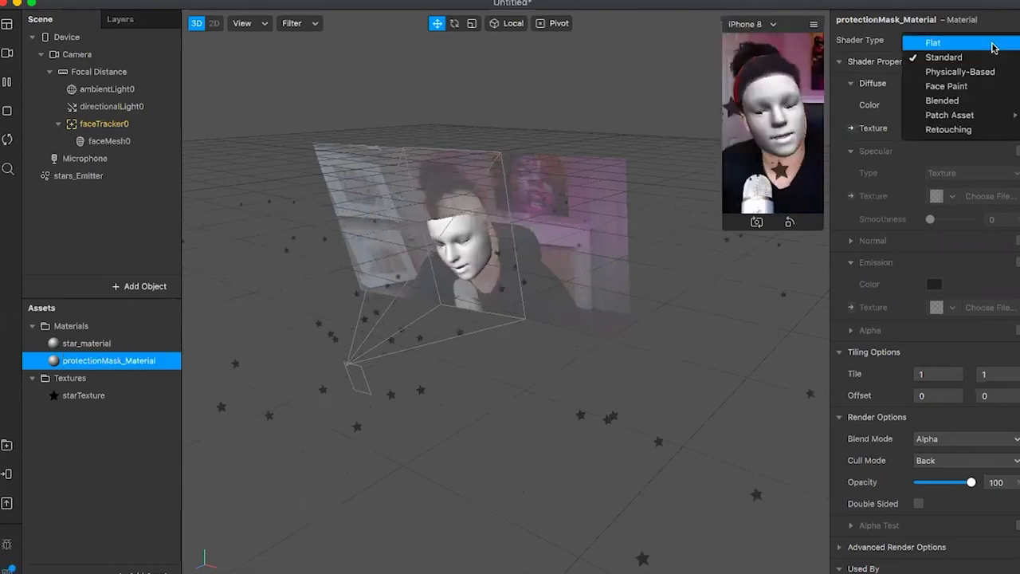
{"action": "left_click", "coordinate": [960, 72]}
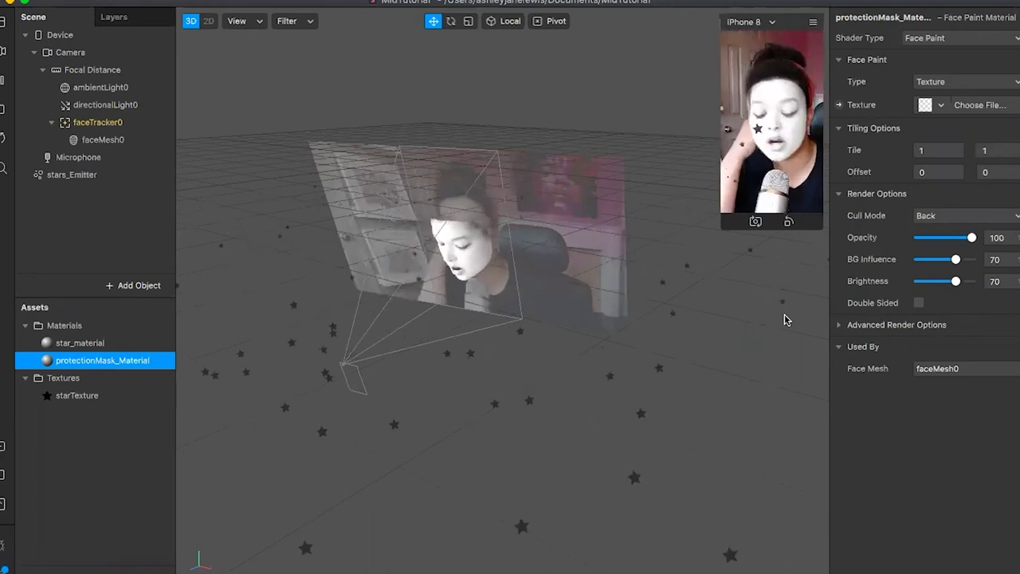
Step: Switch to the Pixlr photo editor in the browser and widen its window across the screen
{"action": "key", "text": "ctrl+Up"}
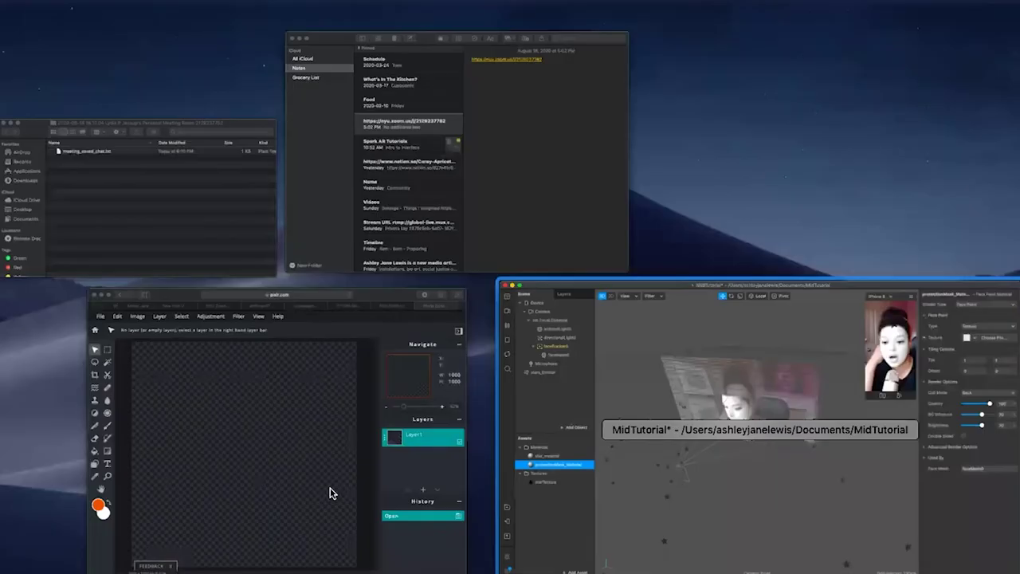
{"action": "left_click", "coordinate": [464, 280]}
{"action": "left_click_drag", "start_coordinate": [775, 230], "coordinate": [744, 236]}
{"action": "left_click_drag", "start_coordinate": [725, 11], "coordinate": [601, 11]}
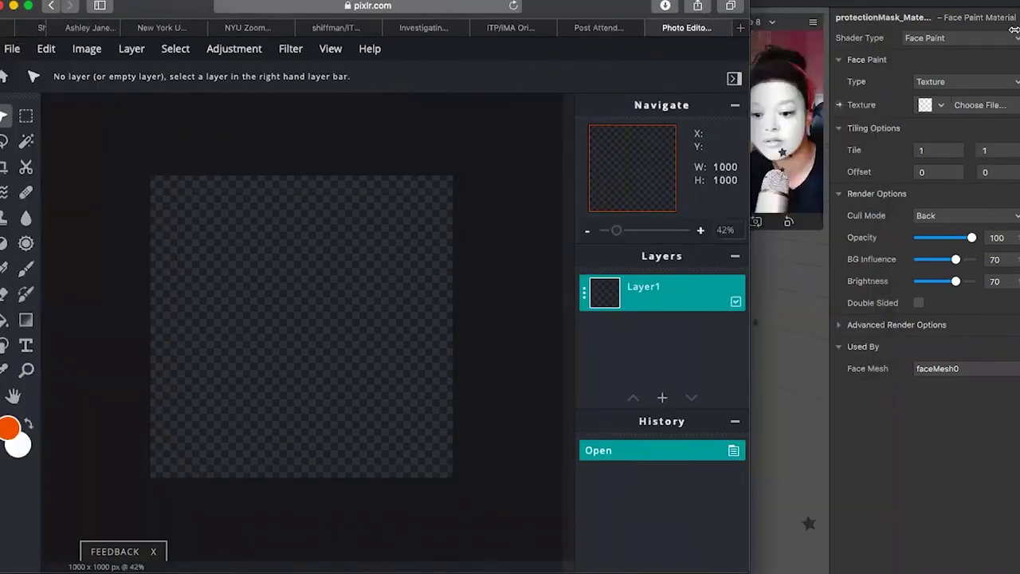
{"action": "left_click_drag", "start_coordinate": [749, 29], "coordinate": [1013, 30]}
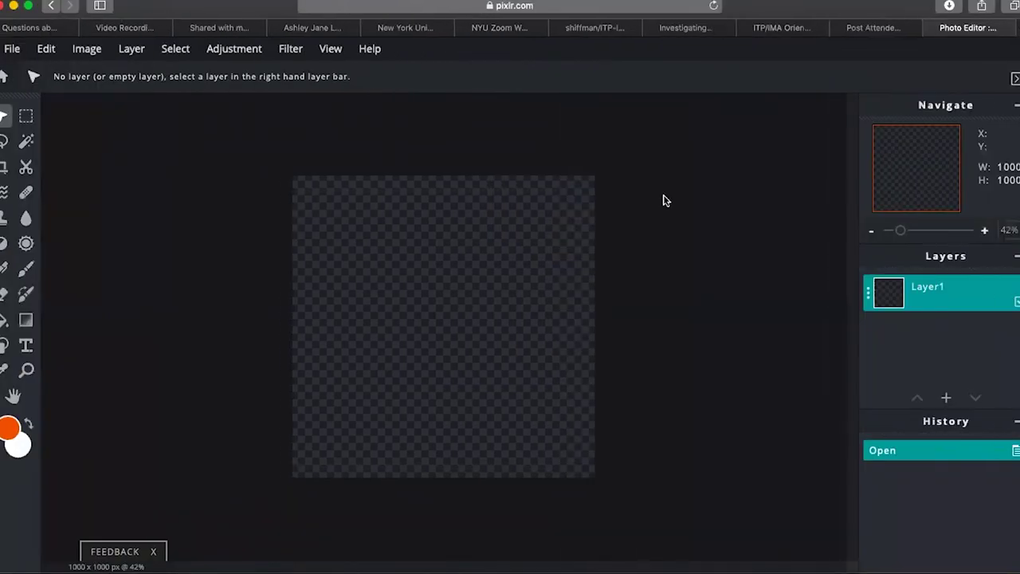
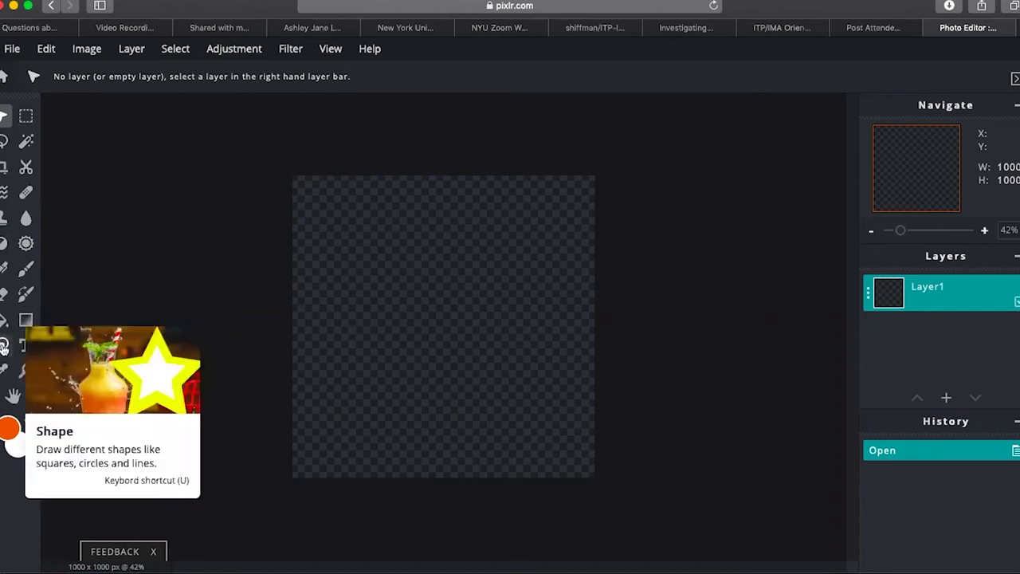
Step: Draw a filled white circle about 288 by 293 px and centre it horizontally and vertically on the transparent canvas
{"action": "left_click", "coordinate": [3, 348]}
{"action": "mouse_move", "coordinate": [345, 257]}
{"action": "left_mouse_down"}
{"action": "mouse_move", "coordinate": [373, 294]}
{"action": "mouse_move", "coordinate": [437, 326]}
{"action": "mouse_move", "coordinate": [428, 344]}
{"action": "left_mouse_up"}
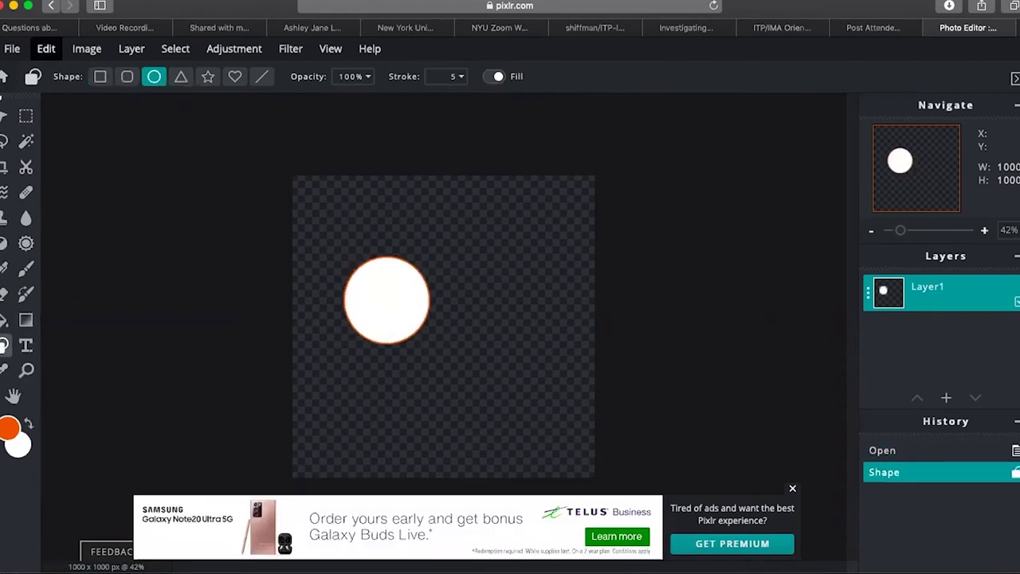
{"action": "left_click", "coordinate": [4, 119]}
{"action": "left_click_drag", "start_coordinate": [453, 332], "coordinate": [439, 316]}
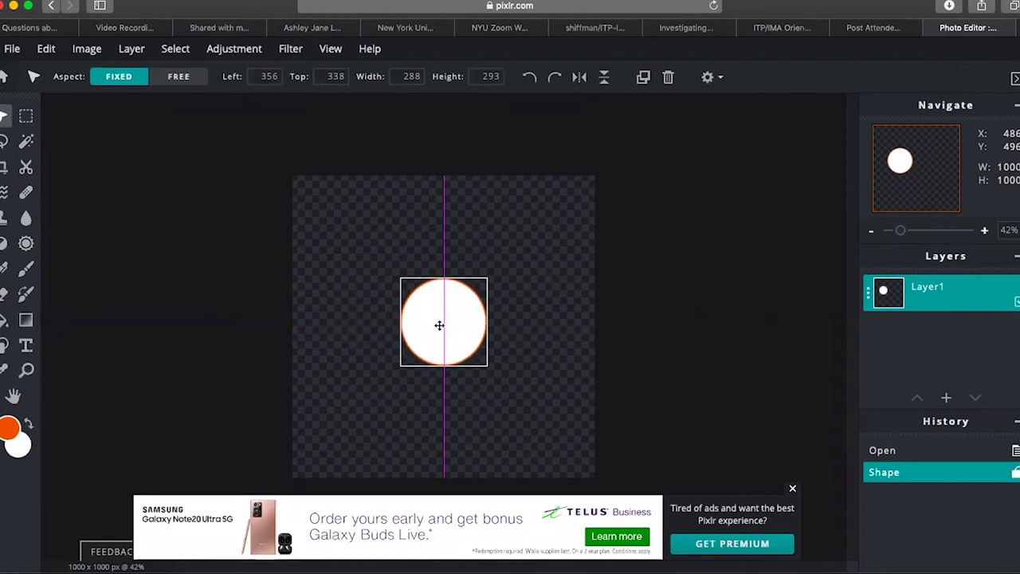
{"action": "mouse_move", "coordinate": [439, 325]}
{"action": "left_mouse_down"}
{"action": "mouse_move", "coordinate": [371, 267]}
{"action": "mouse_move", "coordinate": [517, 280]}
{"action": "mouse_move", "coordinate": [439, 329]}
{"action": "left_mouse_up"}
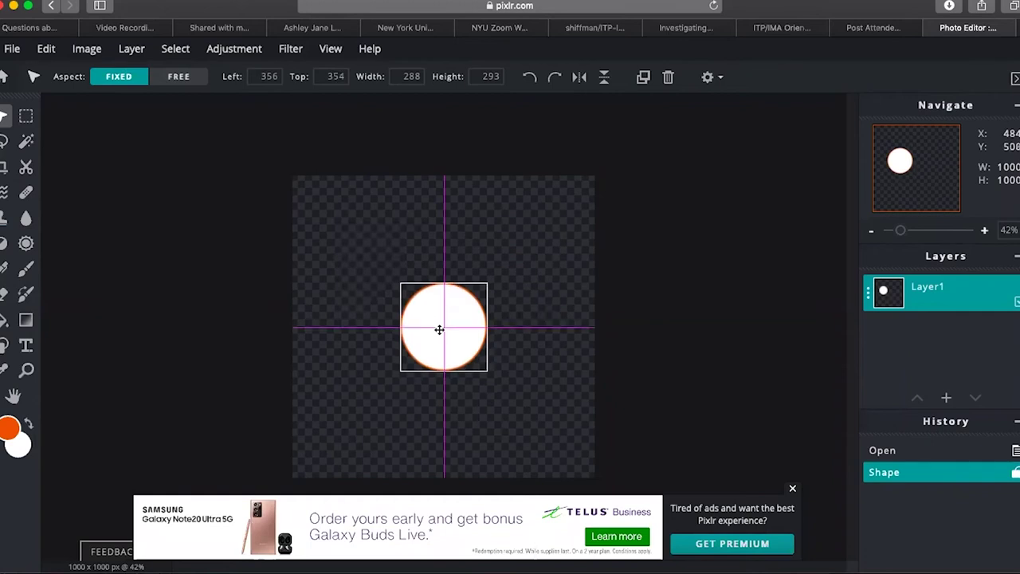
{"action": "left_click_drag", "start_coordinate": [438, 430], "coordinate": [440, 328]}
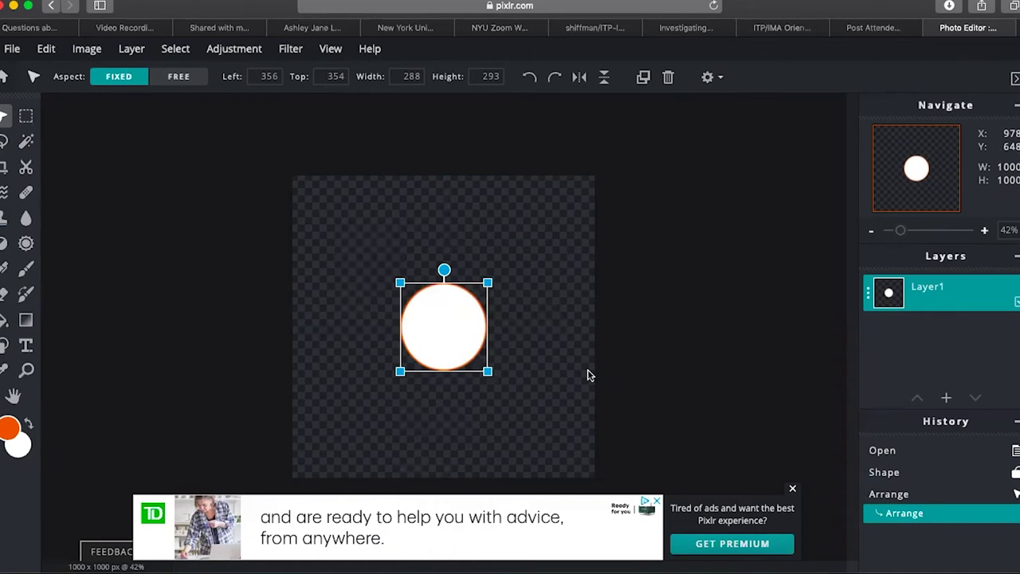
Step: Switch back to the MidTutorial project in Spark AR Studio
{"action": "key", "text": "ctrl+Up"}
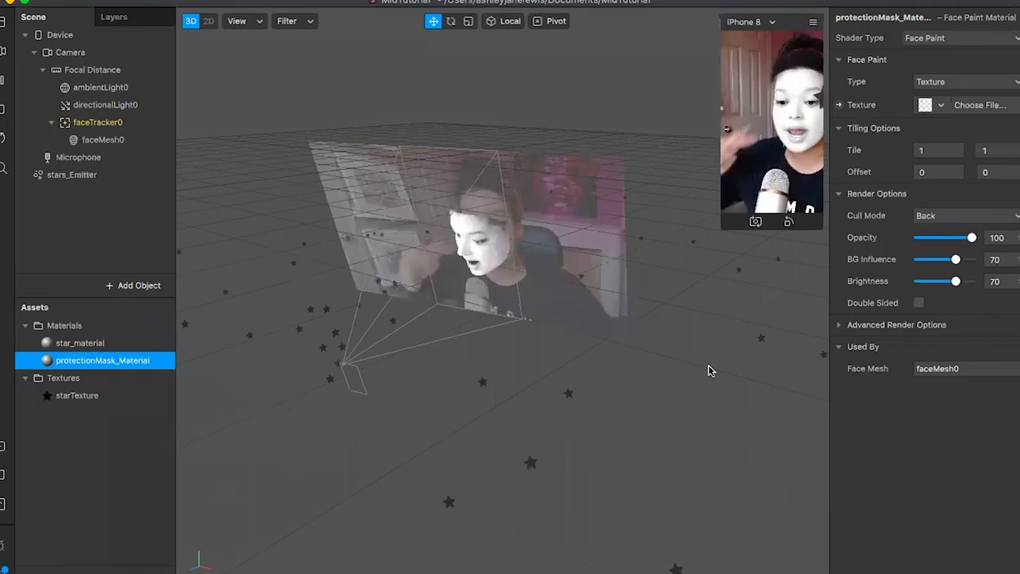
Step: Import blackhole.jpeg from the CultureHubSparkAR folder as a new texture for protectionMask_Material
{"action": "left_click", "coordinate": [941, 106]}
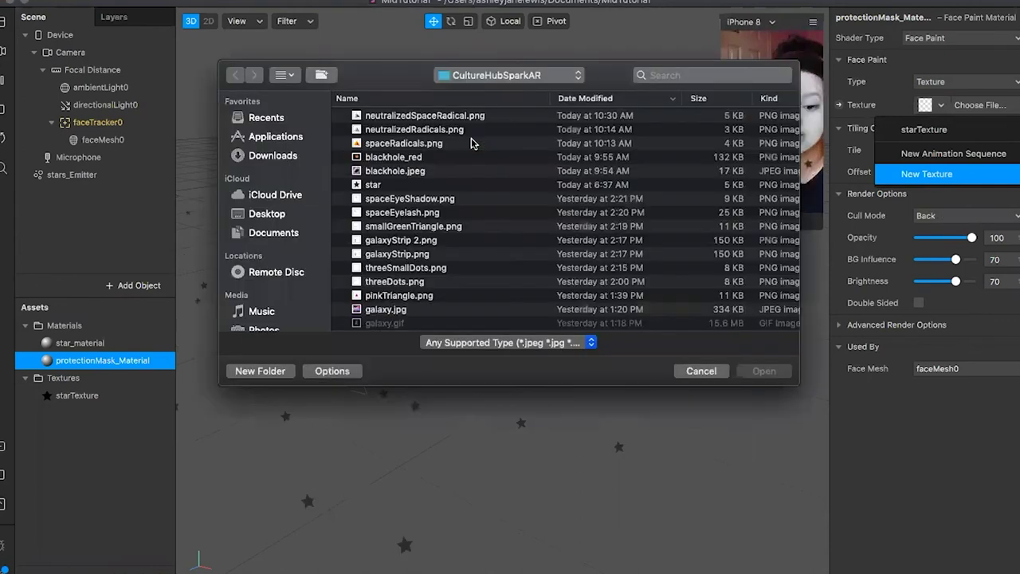
{"action": "scroll", "coordinate": [447, 226], "scroll_direction": "down", "scroll_amount": 1}
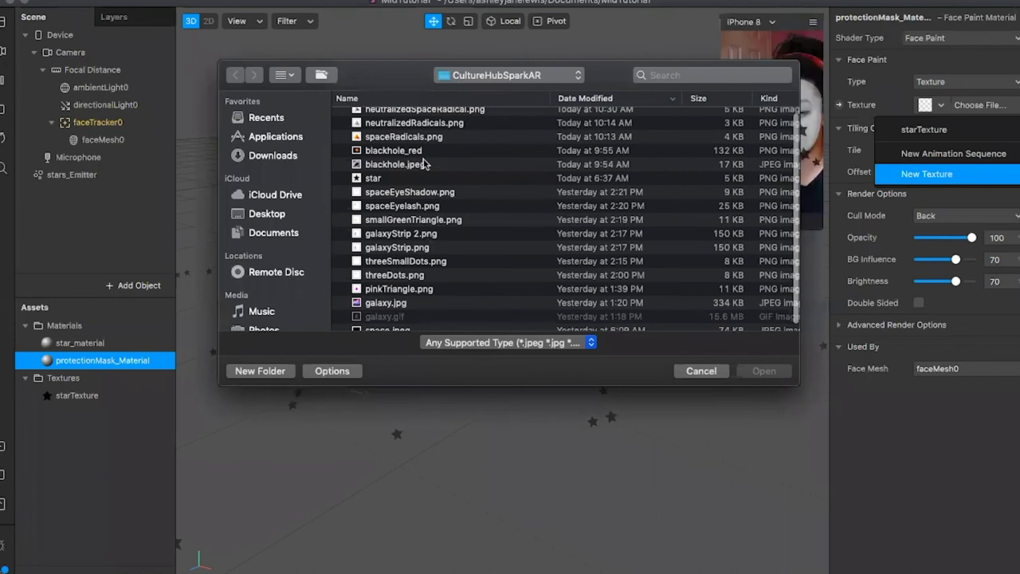
{"action": "scroll", "coordinate": [423, 172], "scroll_direction": "up", "scroll_amount": 1}
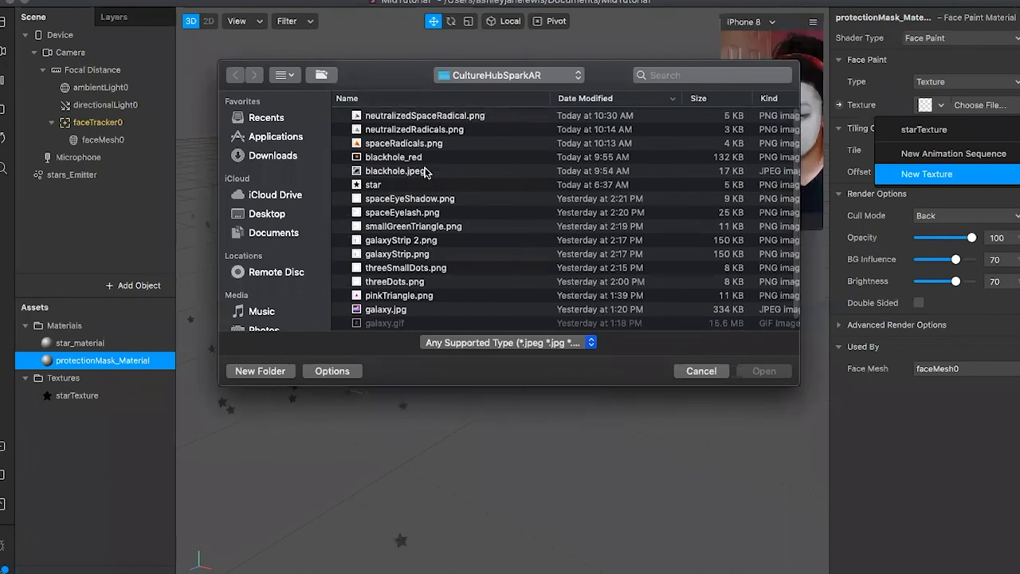
{"action": "left_click", "coordinate": [425, 171]}
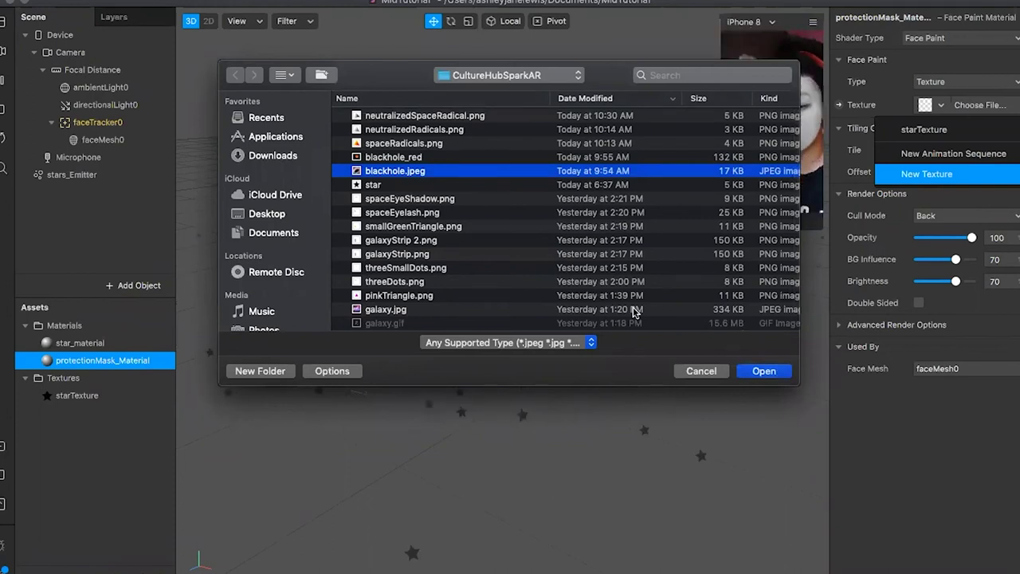
{"action": "left_click", "coordinate": [763, 371]}
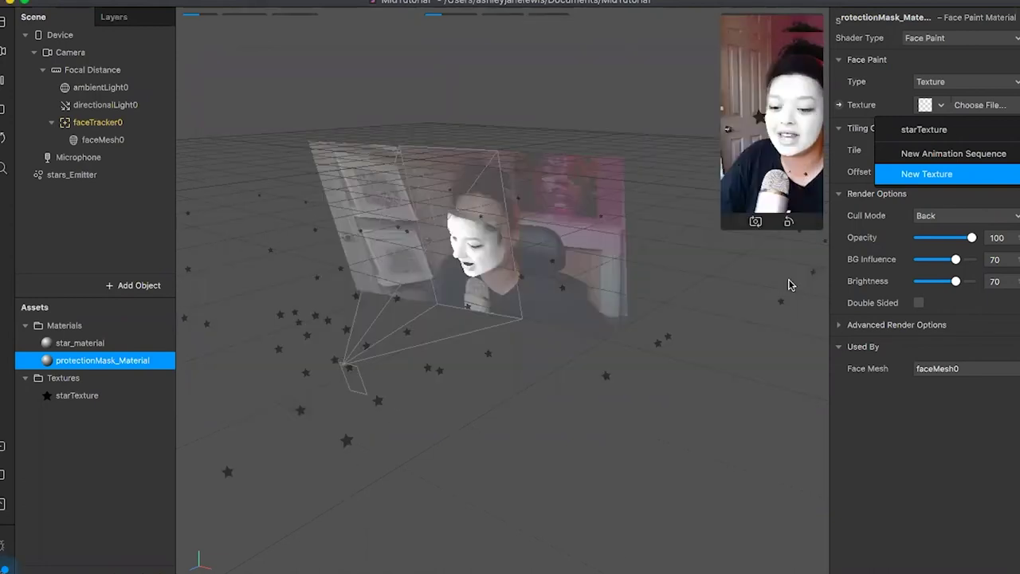
Step: Replace the texture of protectionMask_Material with a new one imported from the blackhole_red image file
{"action": "left_click", "coordinate": [932, 104]}
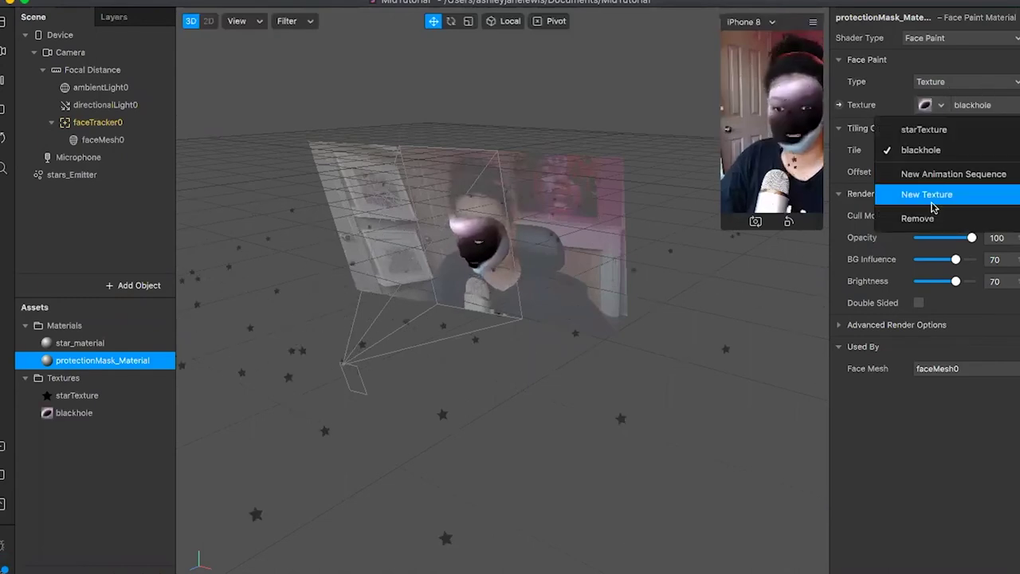
{"action": "left_click", "coordinate": [931, 200]}
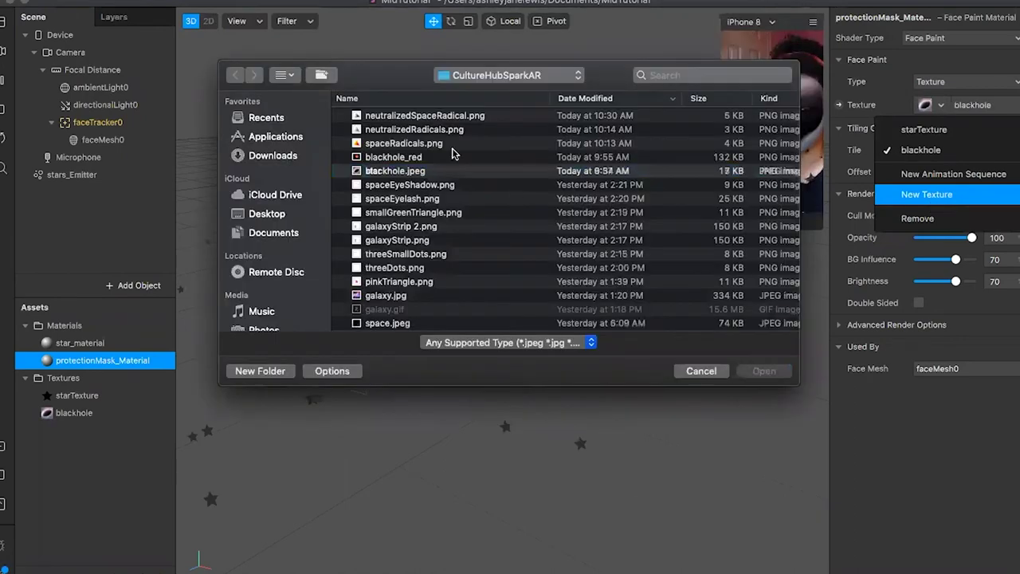
{"action": "type", "text": "blackhole_"}
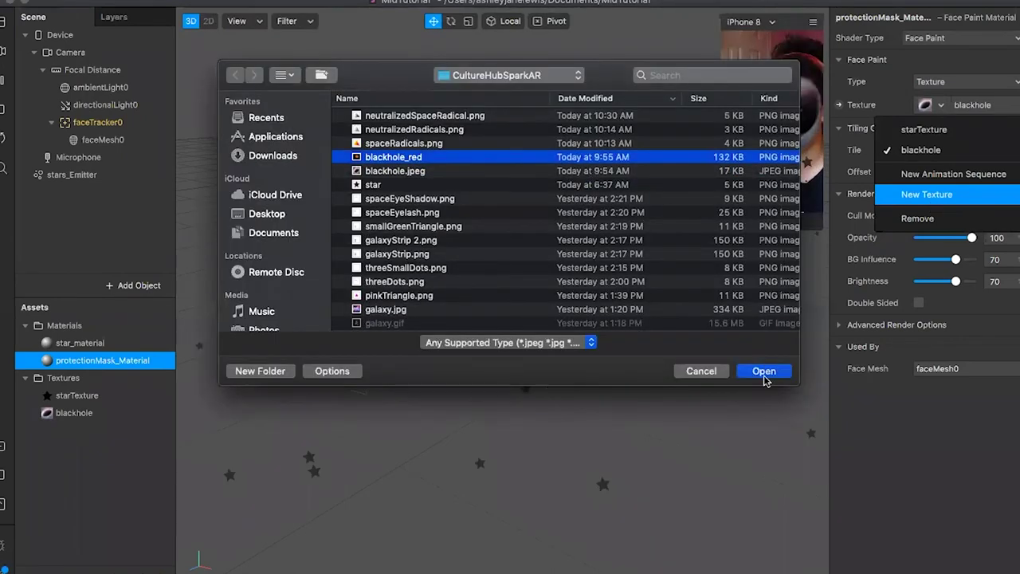
{"action": "left_click", "coordinate": [763, 372]}
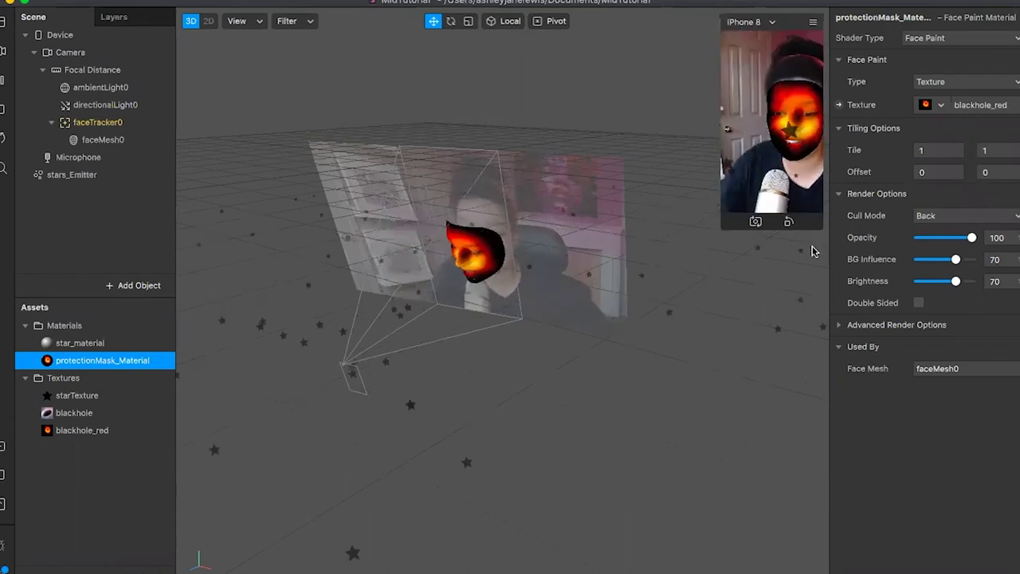
{"action": "left_click_drag", "start_coordinate": [948, 239], "coordinate": [978, 238]}
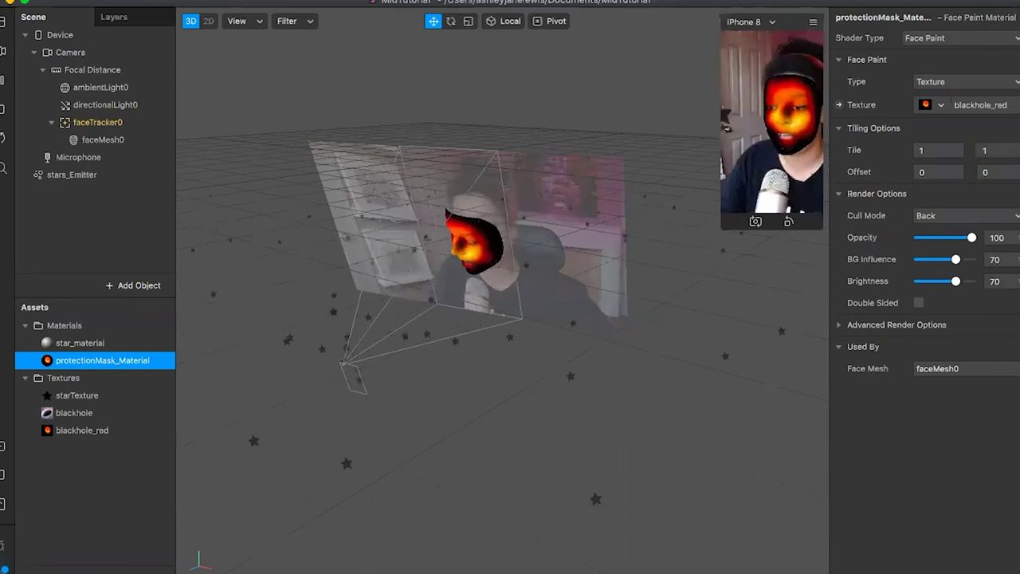
Step: Show the Patch Editor and switch the device simulator to Simulate Touch
{"action": "left_click", "coordinate": [198, 1]}
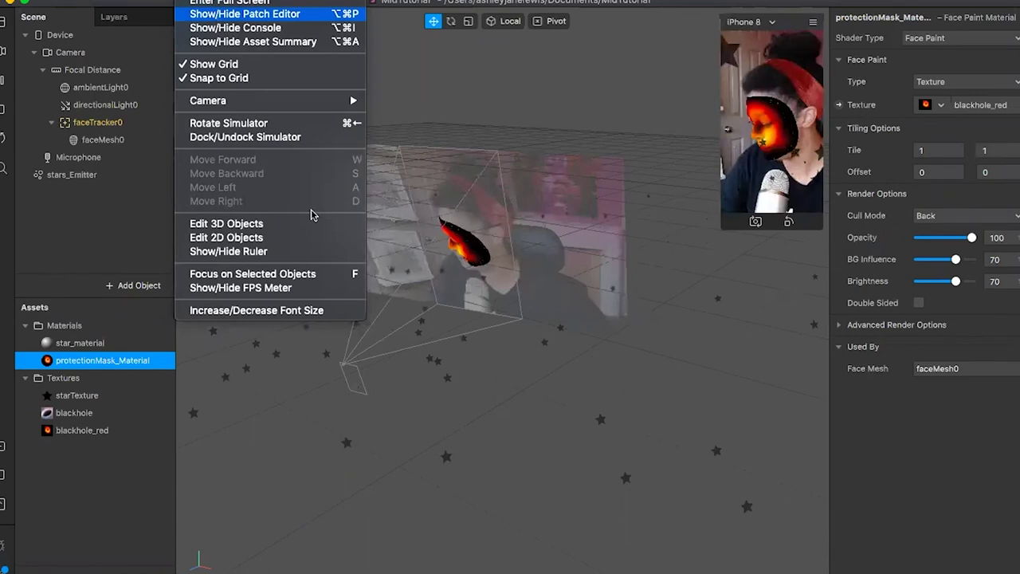
{"action": "left_click", "coordinate": [215, 17]}
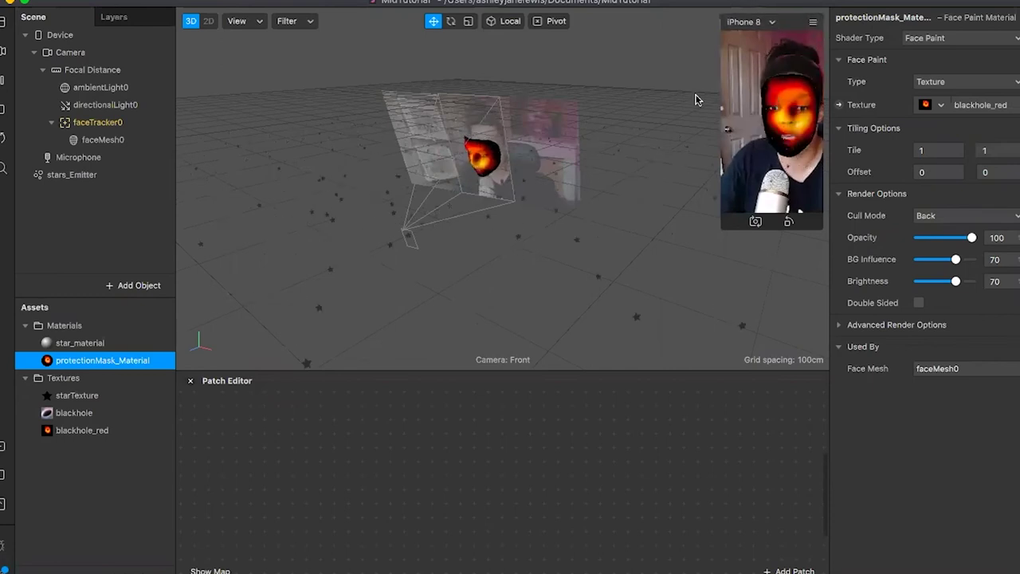
{"action": "left_click", "coordinate": [813, 26]}
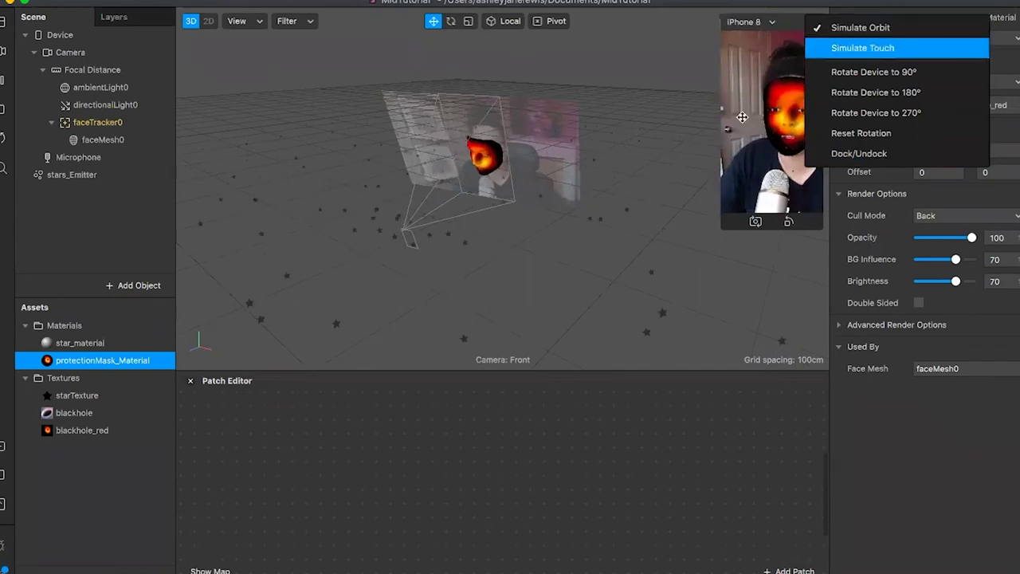
{"action": "left_click", "coordinate": [845, 48]}
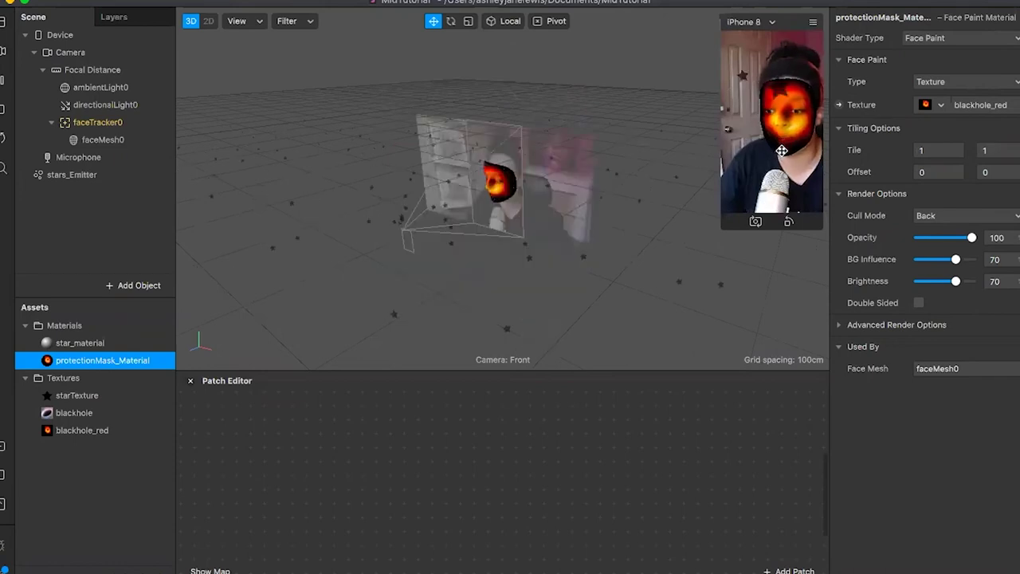
{"action": "left_click", "coordinate": [812, 26]}
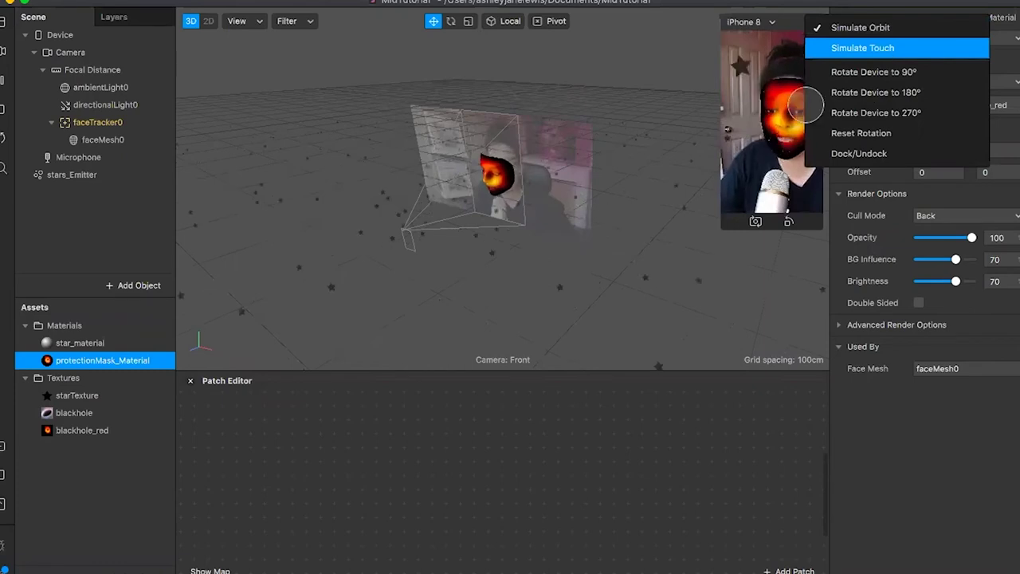
{"action": "left_click", "coordinate": [885, 50]}
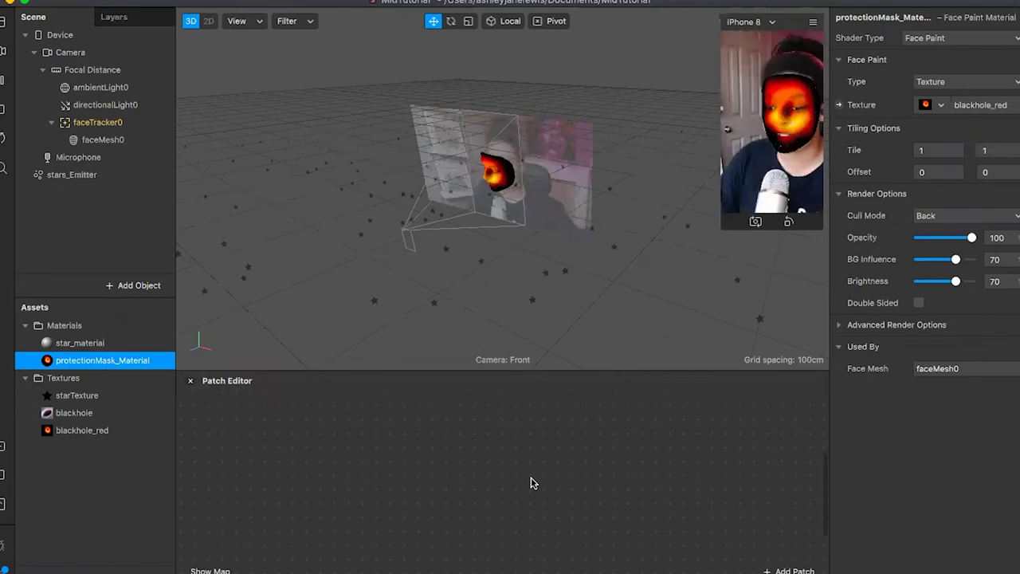
Step: Add a Screen Tap patch from the Interaction category and place it near the upper-left area of the Patch Editor
{"action": "right_click", "coordinate": [242, 438]}
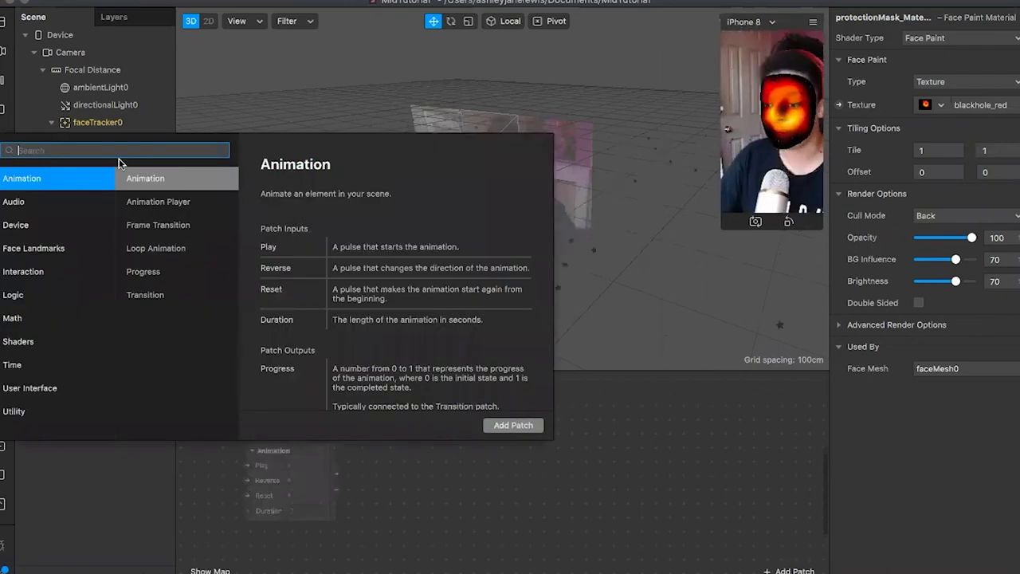
{"action": "left_click", "coordinate": [52, 207]}
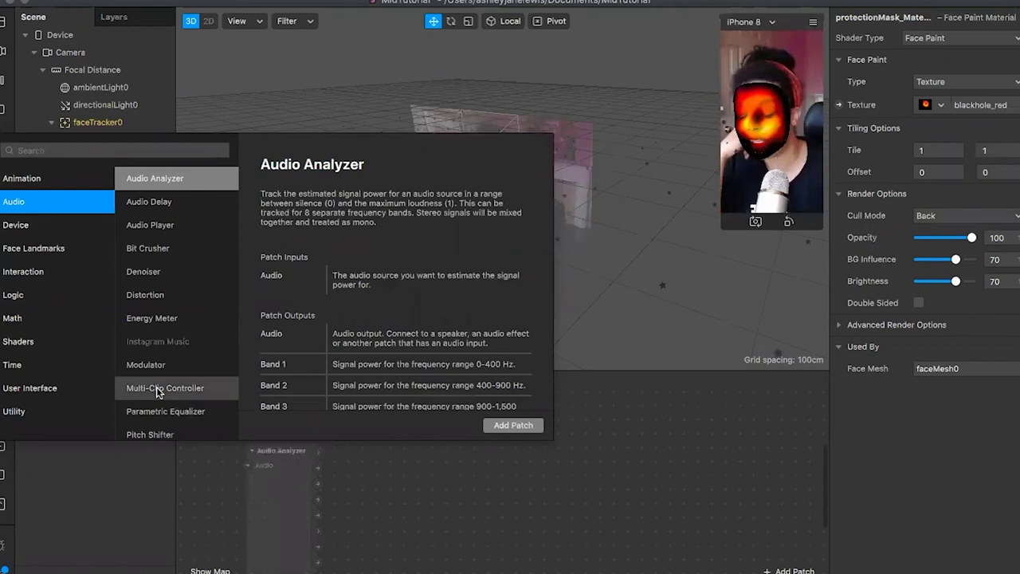
{"action": "scroll", "coordinate": [156, 386], "scroll_direction": "down", "scroll_amount": 2}
{"action": "scroll", "coordinate": [160, 319], "scroll_direction": "up", "scroll_amount": 2}
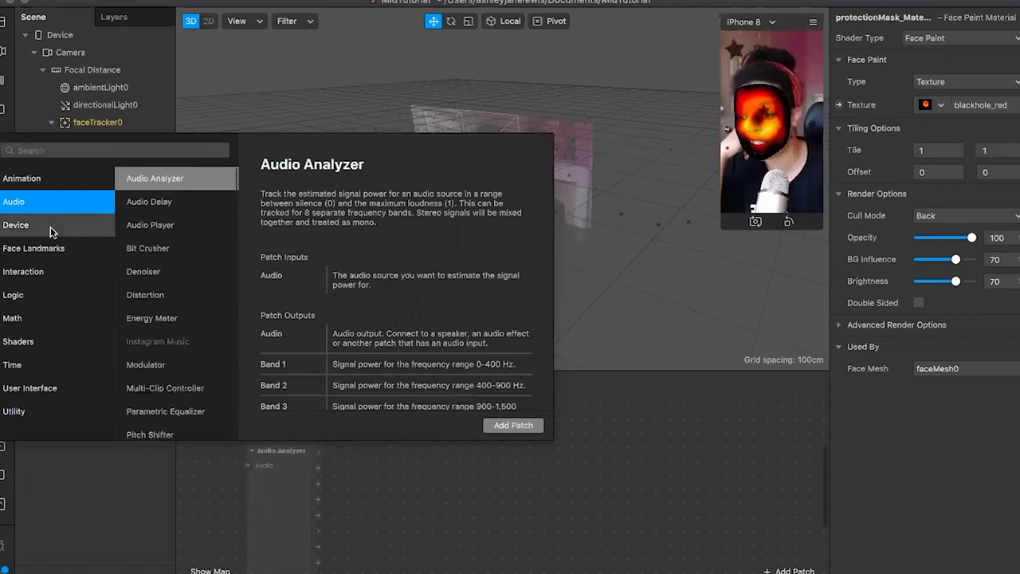
{"action": "left_click", "coordinate": [51, 226]}
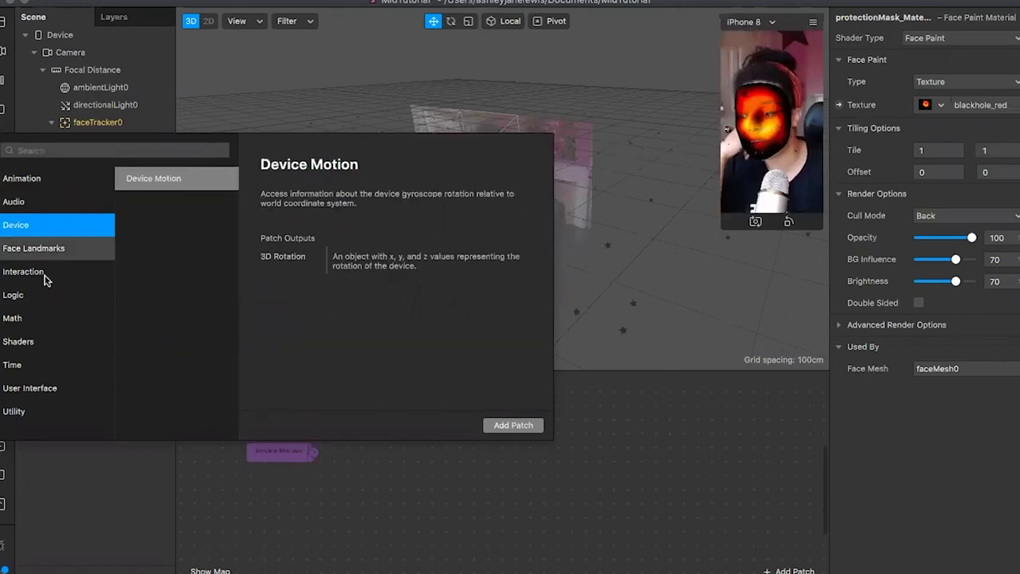
{"action": "left_click", "coordinate": [40, 322]}
{"action": "left_click", "coordinate": [40, 345]}
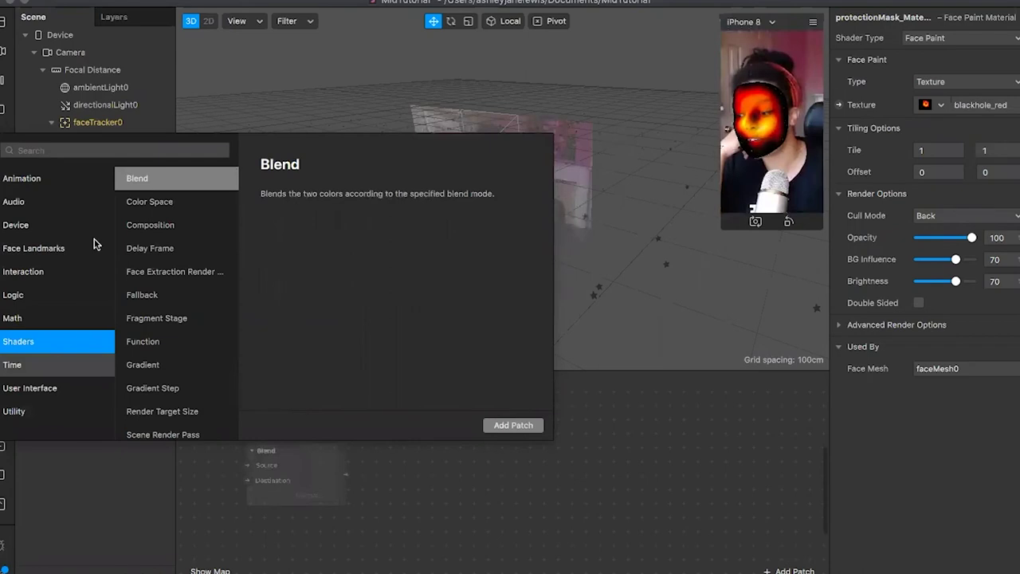
{"action": "left_click", "coordinate": [84, 274]}
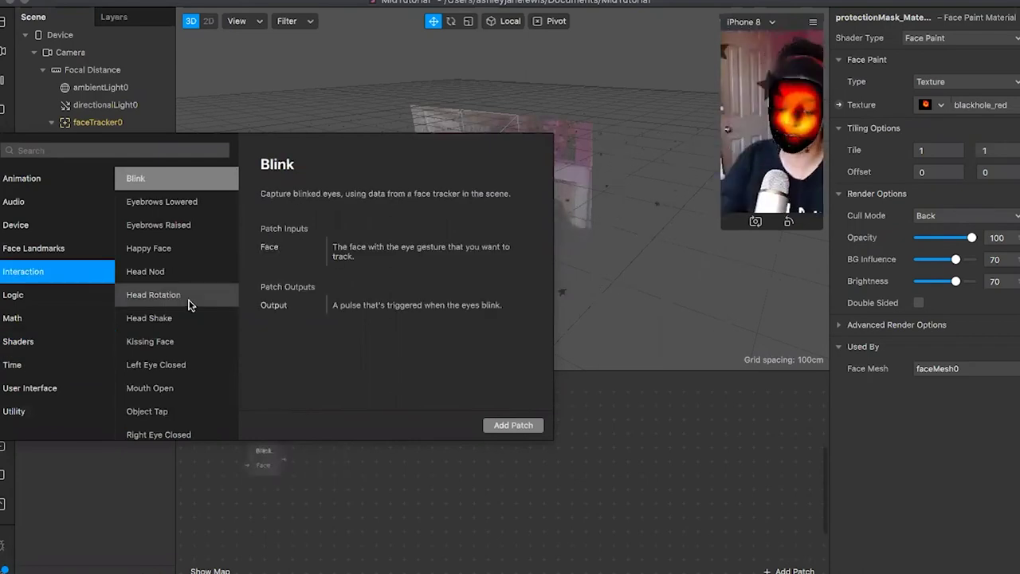
{"action": "scroll", "coordinate": [190, 305], "scroll_direction": "down", "scroll_amount": 3}
{"action": "scroll", "coordinate": [190, 305], "scroll_direction": "down", "scroll_amount": 1}
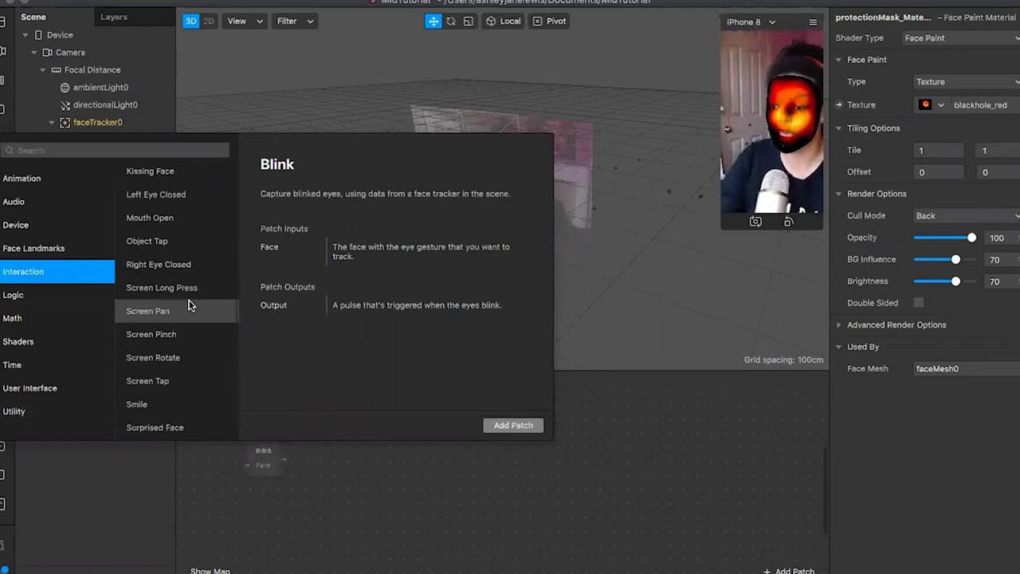
{"action": "left_click", "coordinate": [152, 384]}
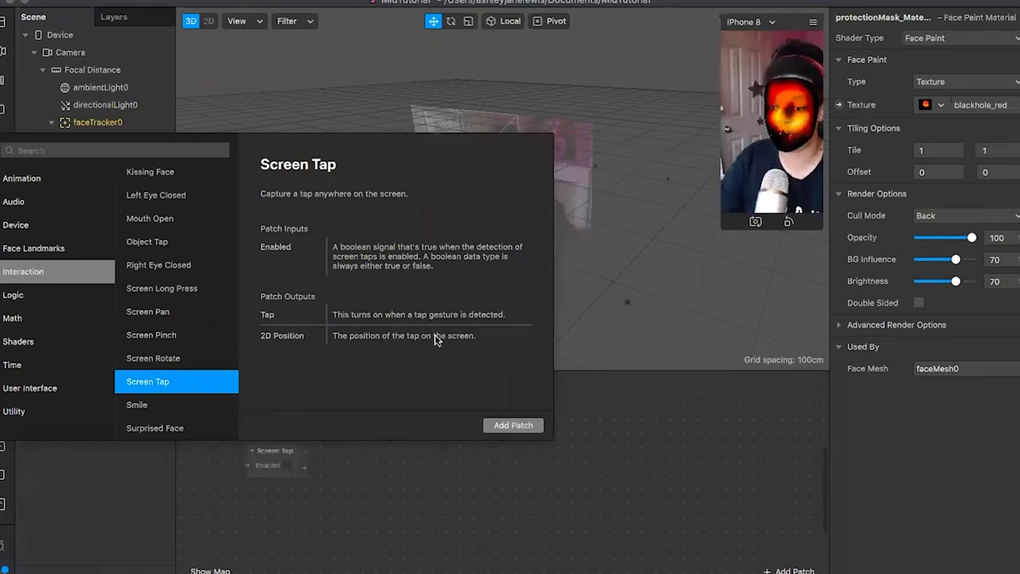
{"action": "left_click", "coordinate": [524, 430]}
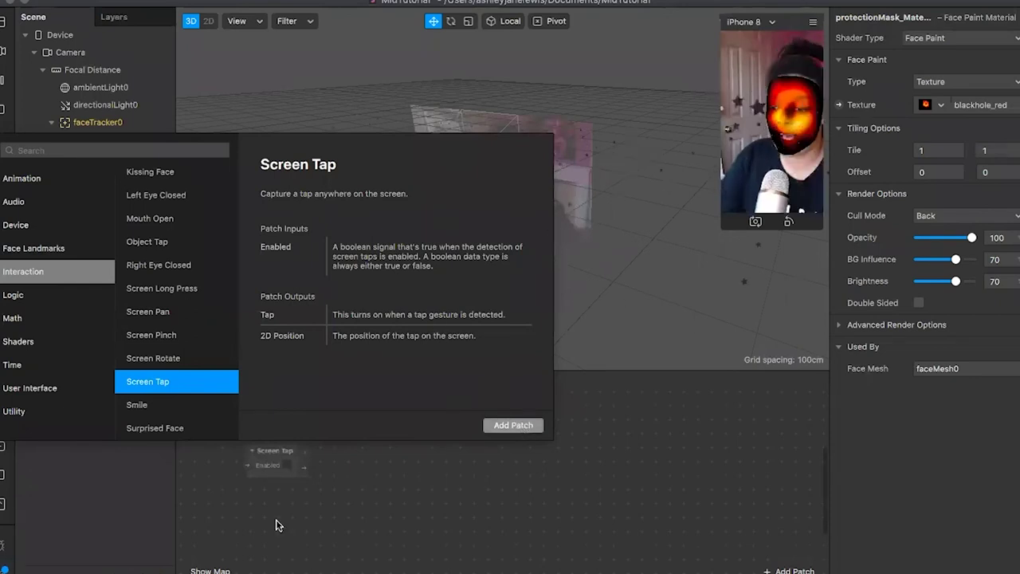
{"action": "left_click_drag", "start_coordinate": [275, 451], "coordinate": [264, 431]}
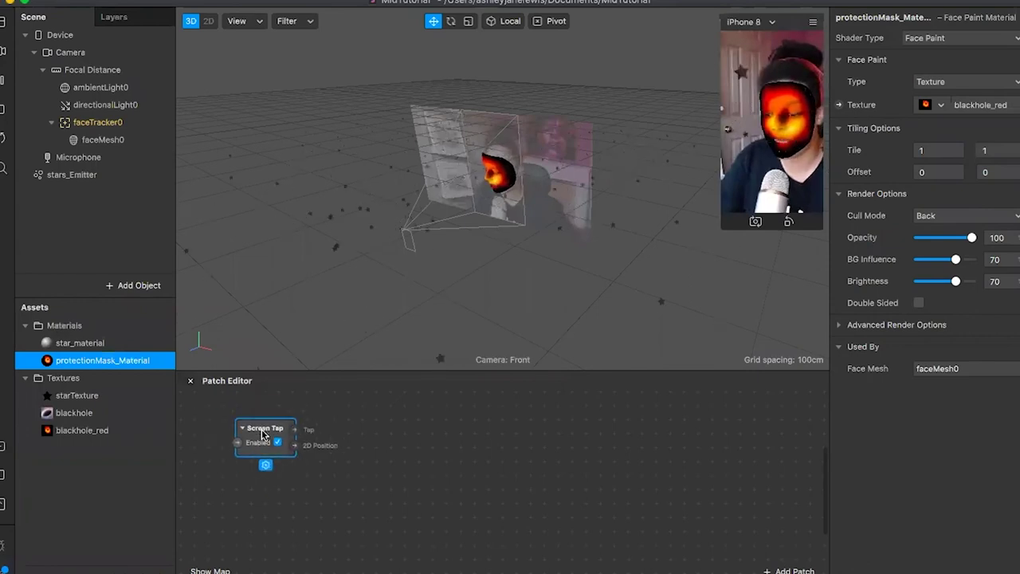
Step: Read the Patch Info of the Screen Tap patch and examine its Tap and 2D Position outputs up close
{"action": "right_click", "coordinate": [265, 469]}
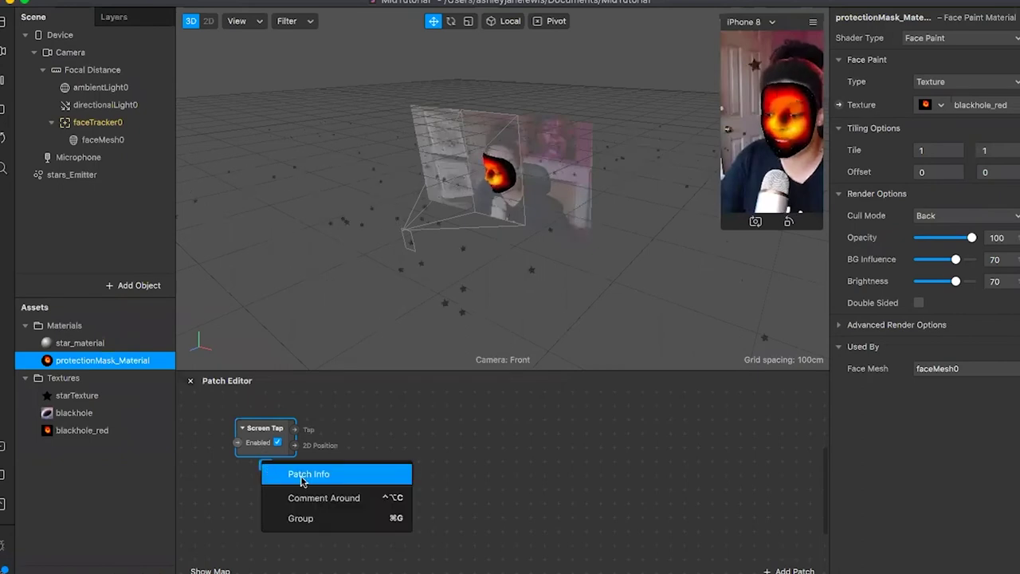
{"action": "left_click", "coordinate": [303, 476]}
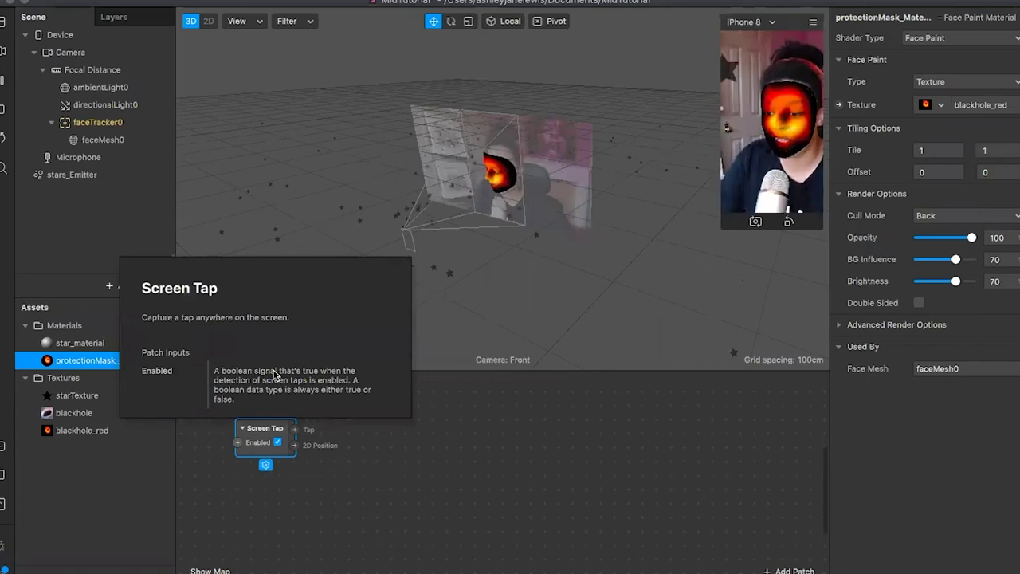
{"action": "left_click", "coordinate": [301, 434]}
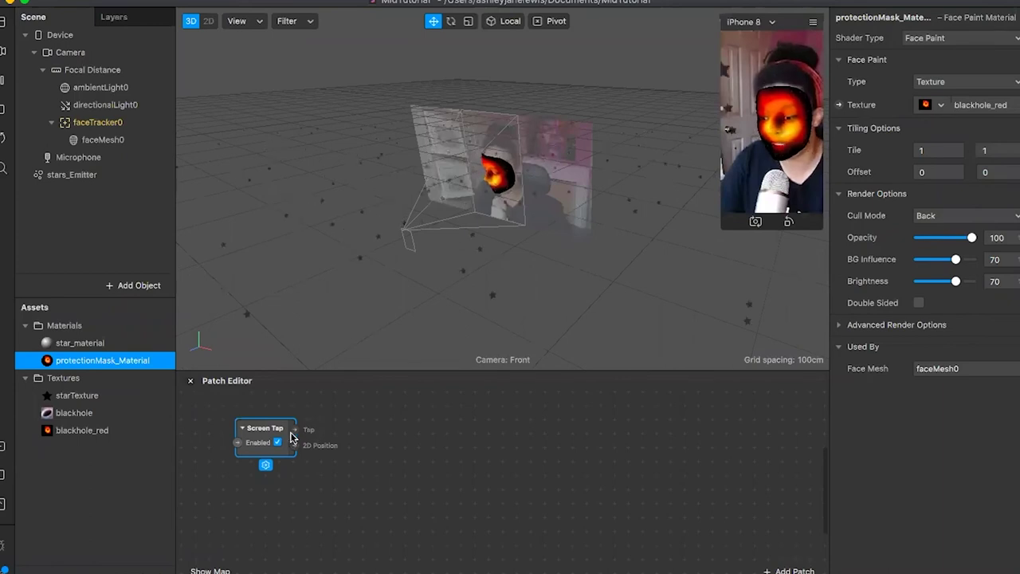
{"action": "scroll", "coordinate": [291, 437], "scroll_direction": "up", "scroll_amount": 5}
{"action": "scroll", "coordinate": [291, 438], "scroll_direction": "left", "scroll_amount": 3}
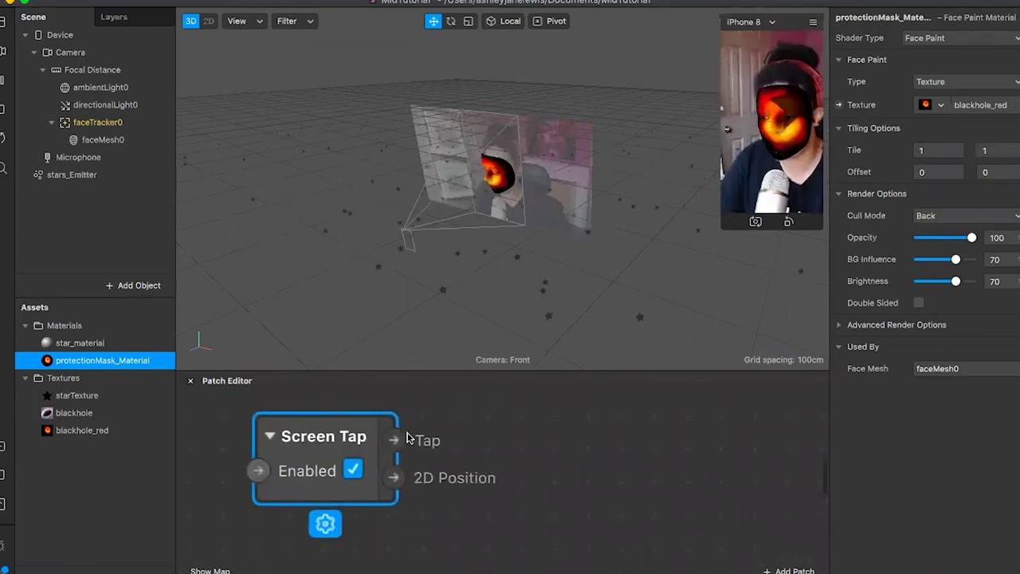
{"action": "scroll", "coordinate": [408, 437], "scroll_direction": "down", "scroll_amount": 2}
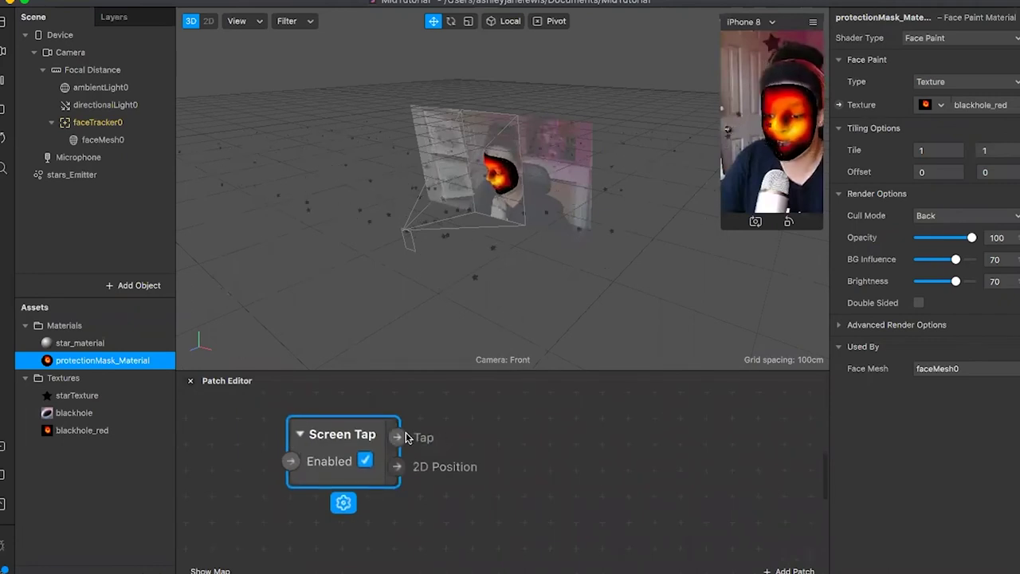
Step: Hide the stars_Emitter particle system by turning off its Visible property
{"action": "left_click", "coordinate": [79, 342]}
{"action": "left_click", "coordinate": [108, 179]}
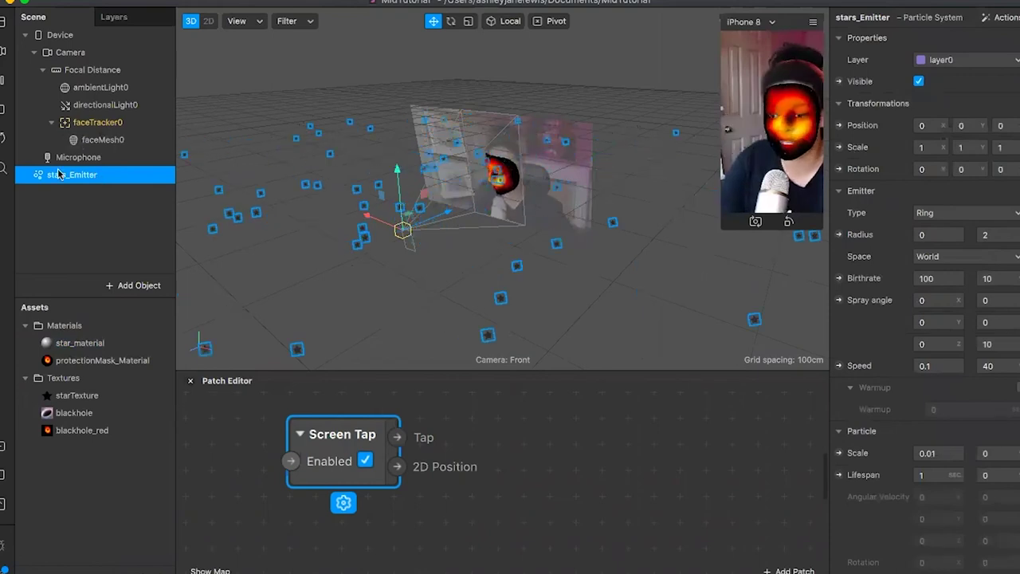
{"action": "left_click", "coordinate": [919, 82]}
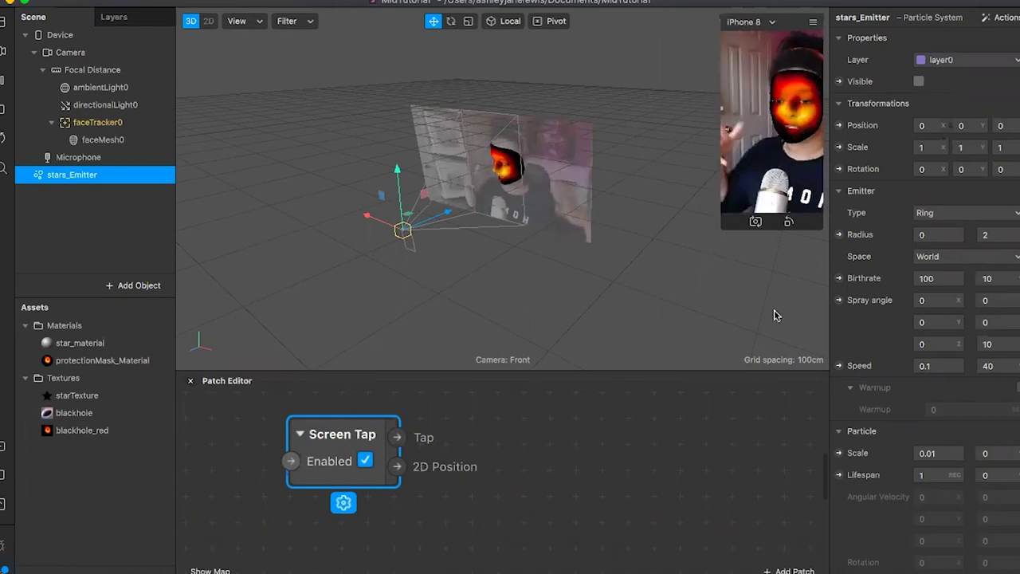
Step: Create a patch for faceMesh0's Visible property and place it to the right of the Screen Tap patch, leaving a gap between them
{"action": "left_click_drag", "start_coordinate": [331, 443], "coordinate": [262, 438]}
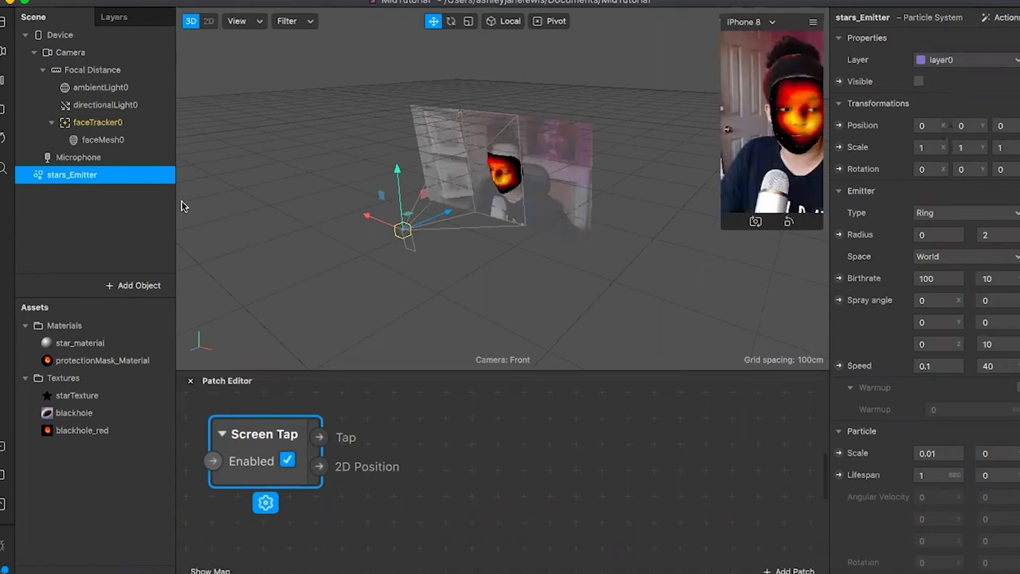
{"action": "left_click", "coordinate": [103, 139]}
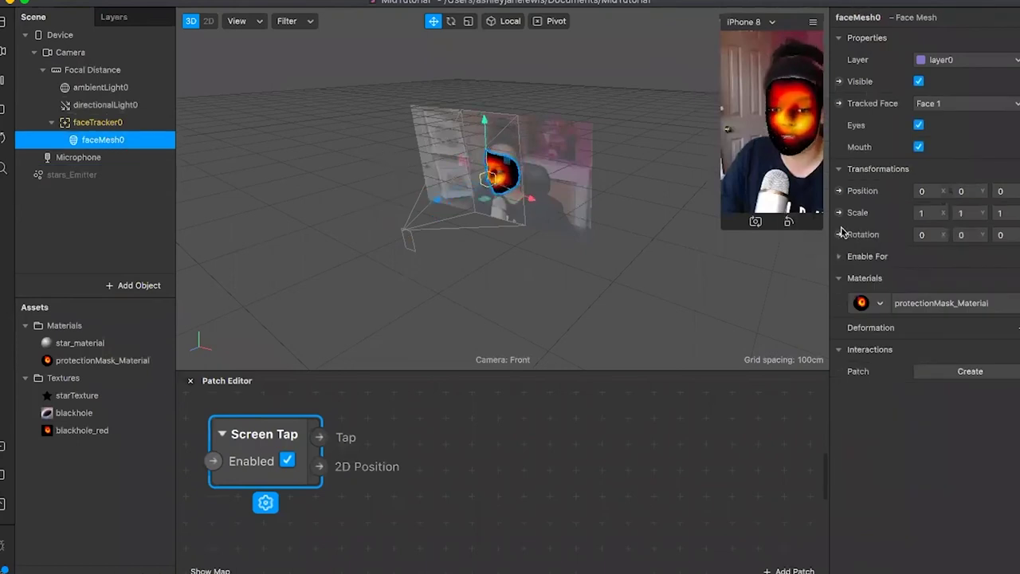
{"action": "left_click", "coordinate": [839, 191]}
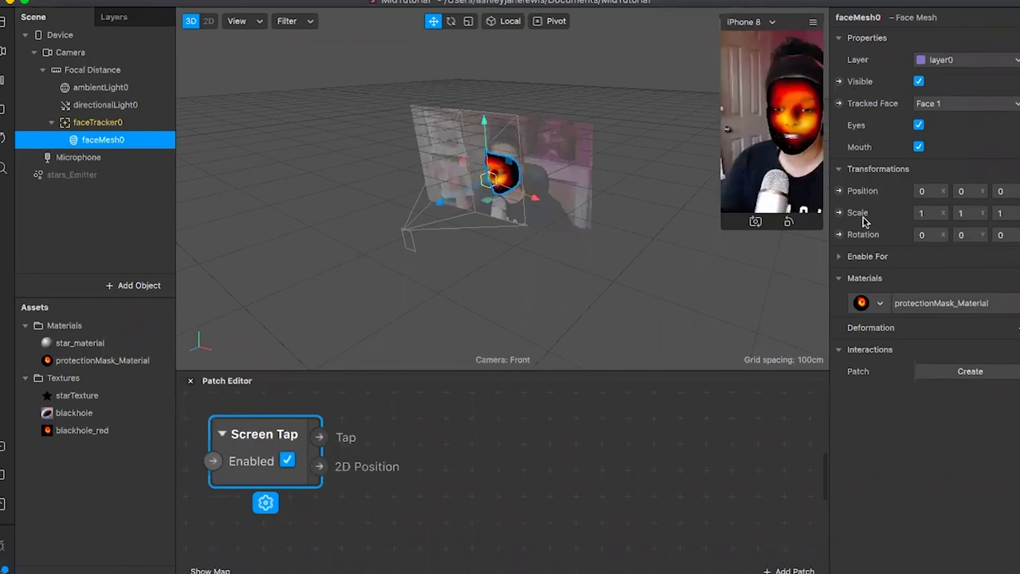
{"action": "left_click", "coordinate": [838, 81]}
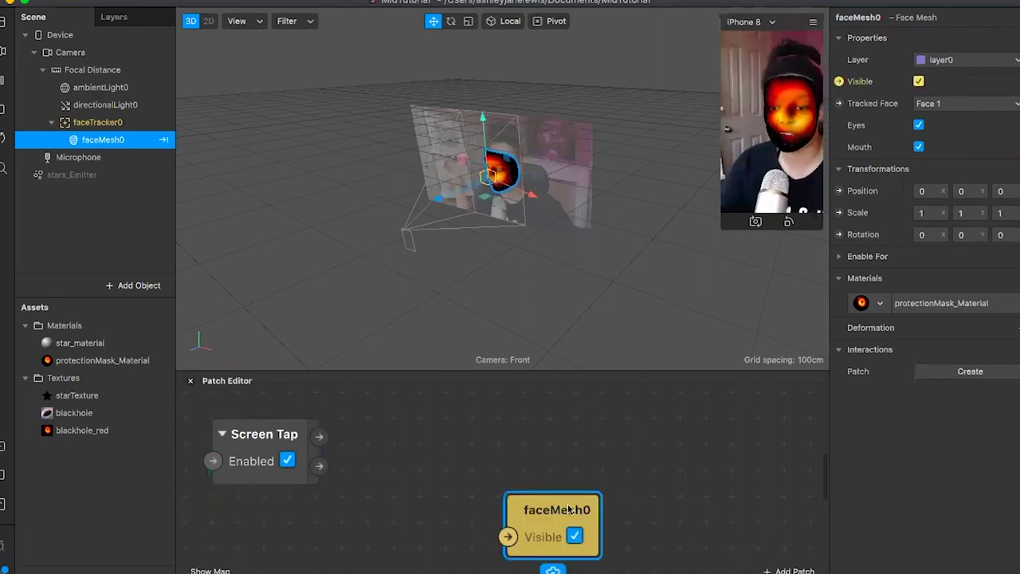
{"action": "left_click_drag", "start_coordinate": [574, 502], "coordinate": [718, 425]}
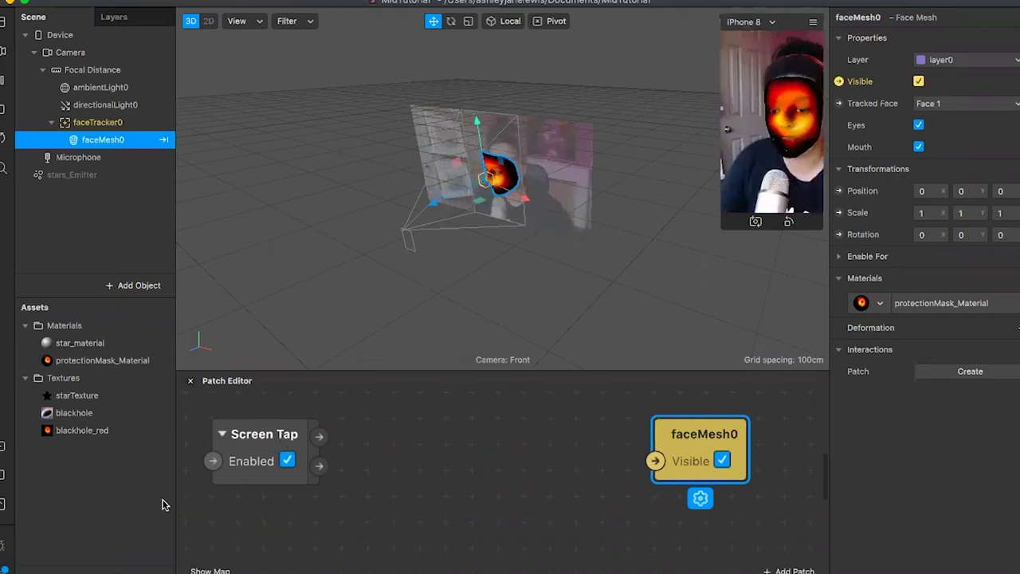
Step: Add a Switch patch from the Utility category and place it between the Screen Tap and faceMesh0 patches
{"action": "left_click", "coordinate": [446, 430]}
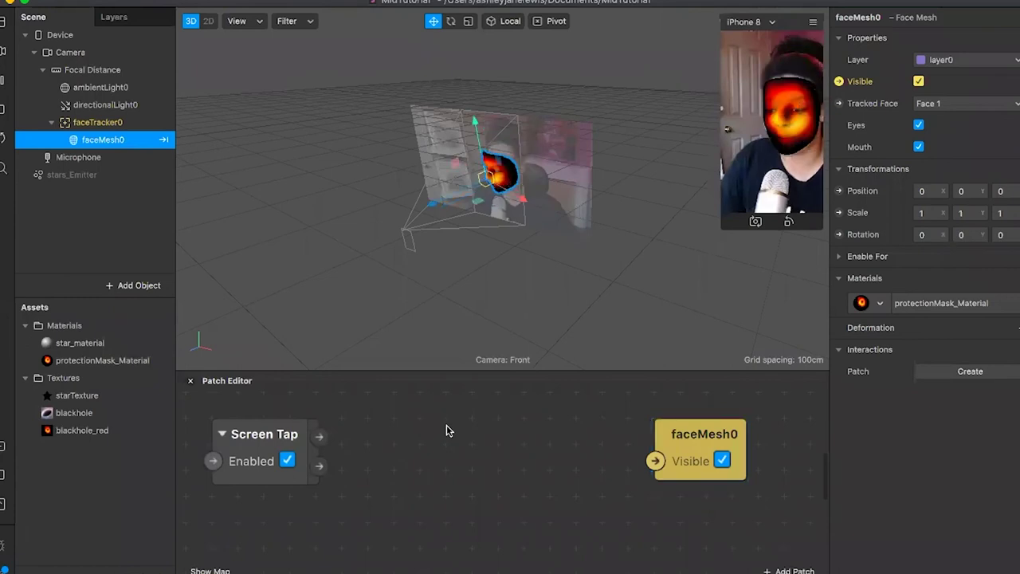
{"action": "right_click", "coordinate": [446, 430]}
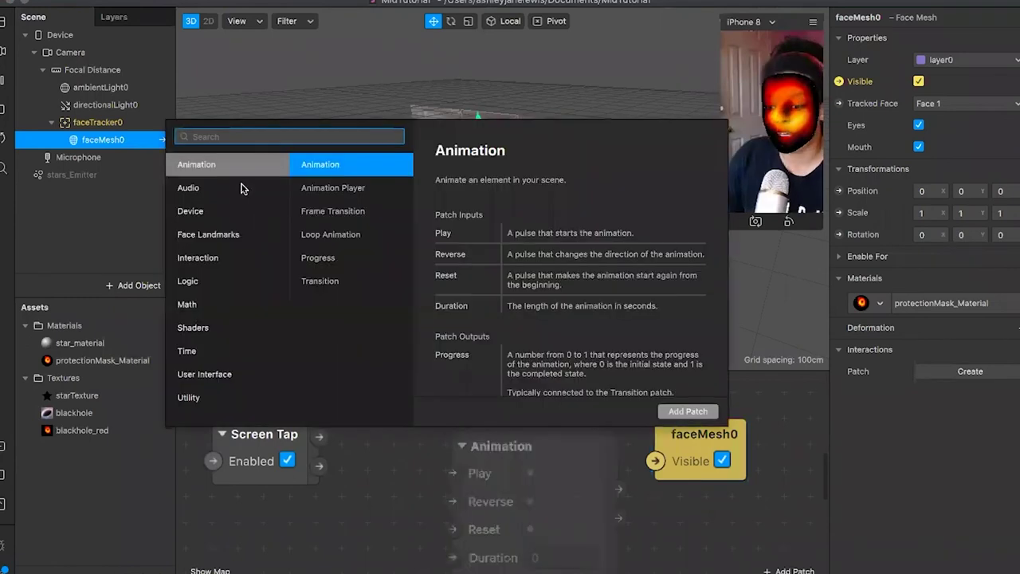
{"action": "left_click", "coordinate": [236, 396]}
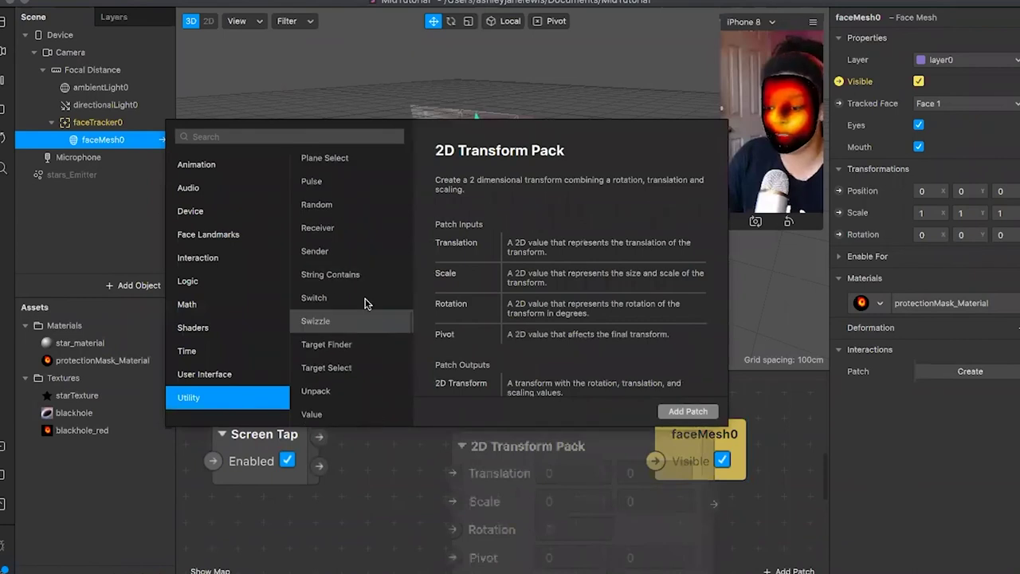
{"action": "left_click", "coordinate": [328, 300]}
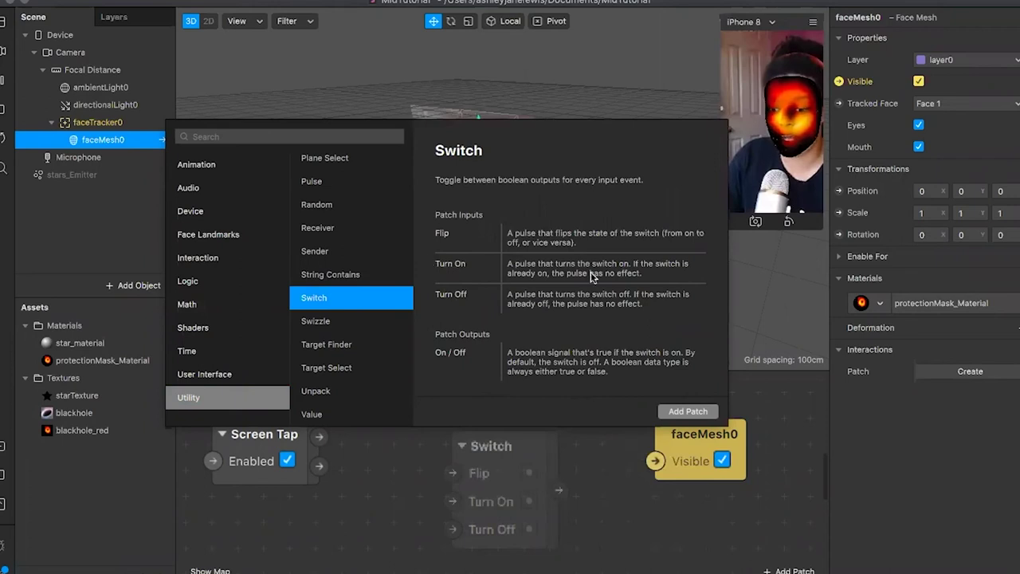
{"action": "left_click", "coordinate": [690, 413]}
{"action": "left_click_drag", "start_coordinate": [508, 444], "coordinate": [478, 420]}
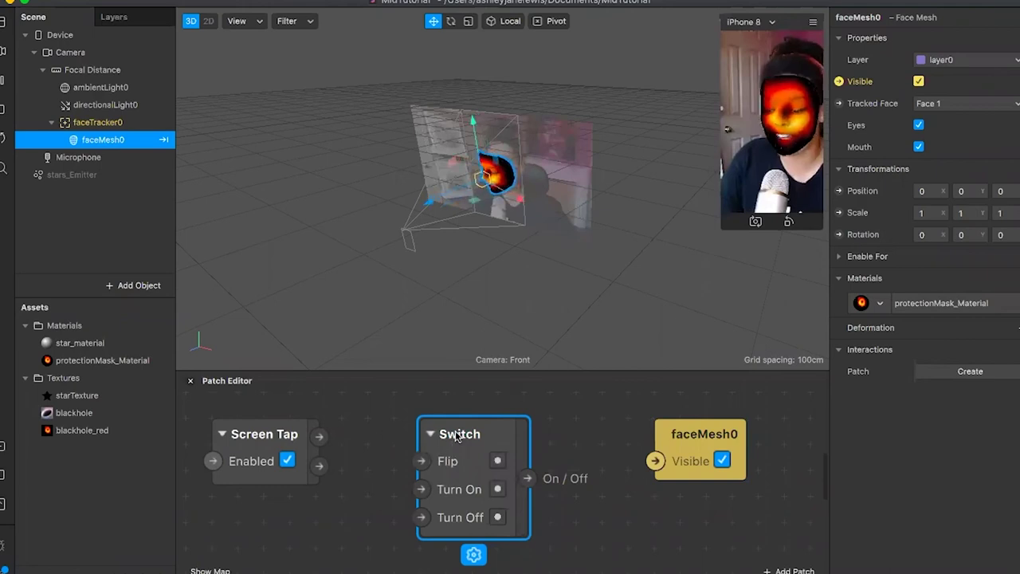
{"action": "left_click_drag", "start_coordinate": [468, 424], "coordinate": [478, 424]}
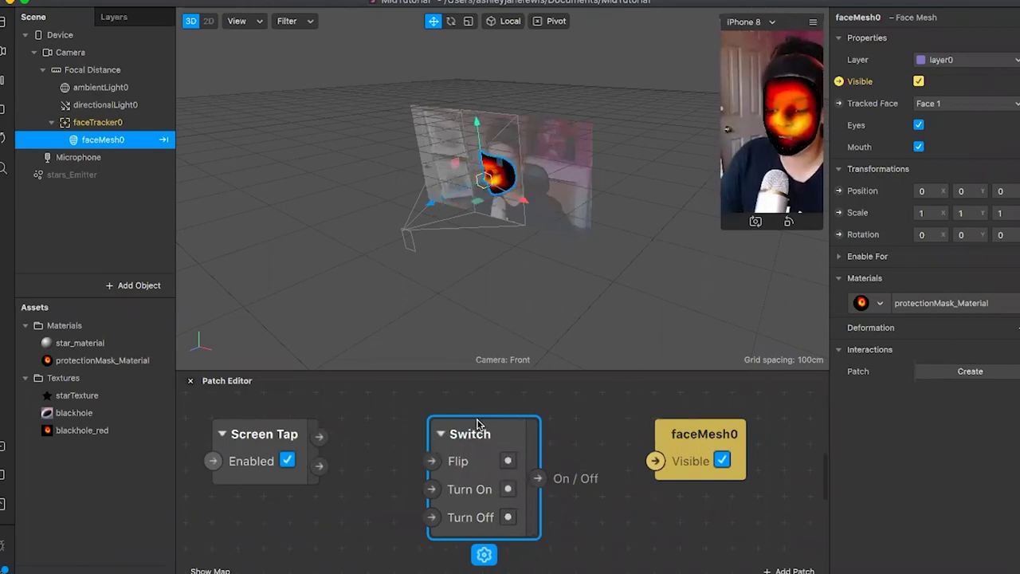
{"action": "key", "text": "super+z"}
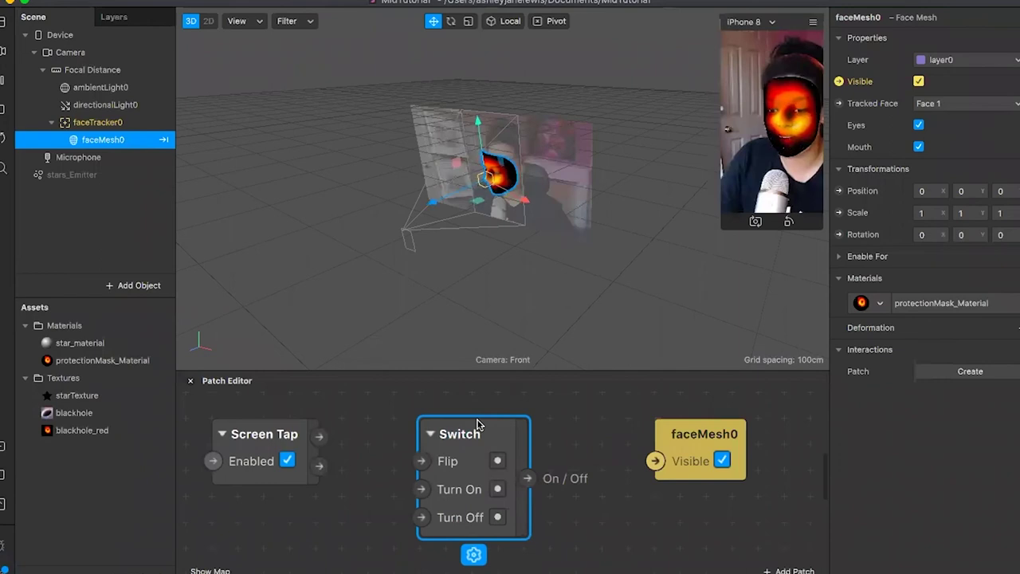
{"action": "left_click_drag", "start_coordinate": [318, 436], "coordinate": [420, 462]}
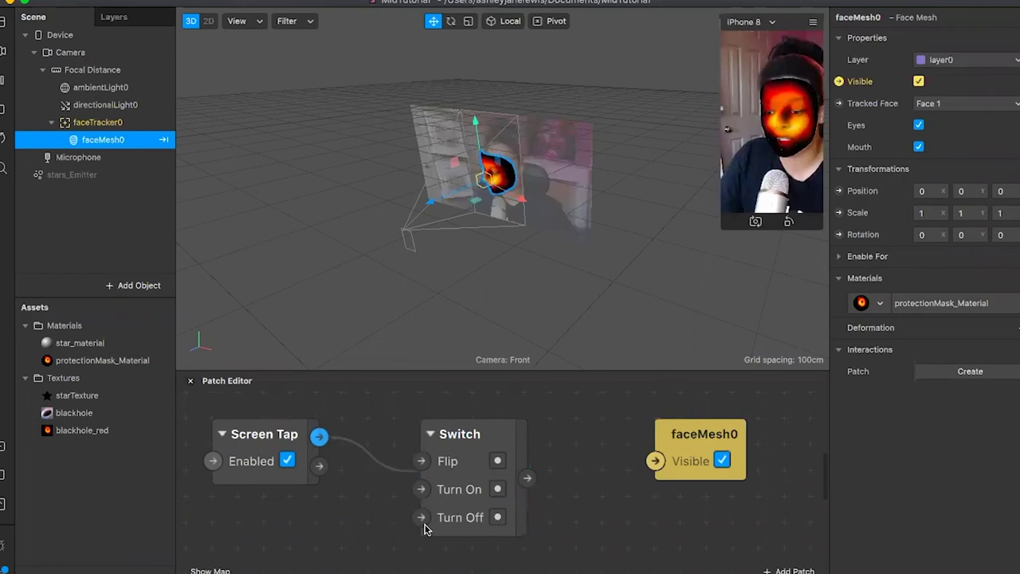
{"action": "right_click", "coordinate": [508, 473]}
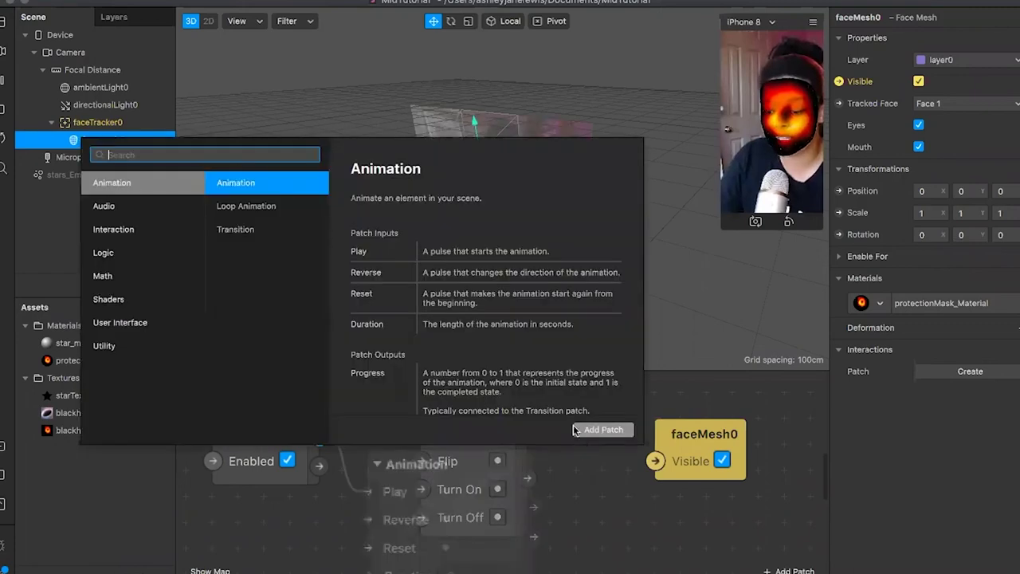
{"action": "left_click", "coordinate": [553, 479]}
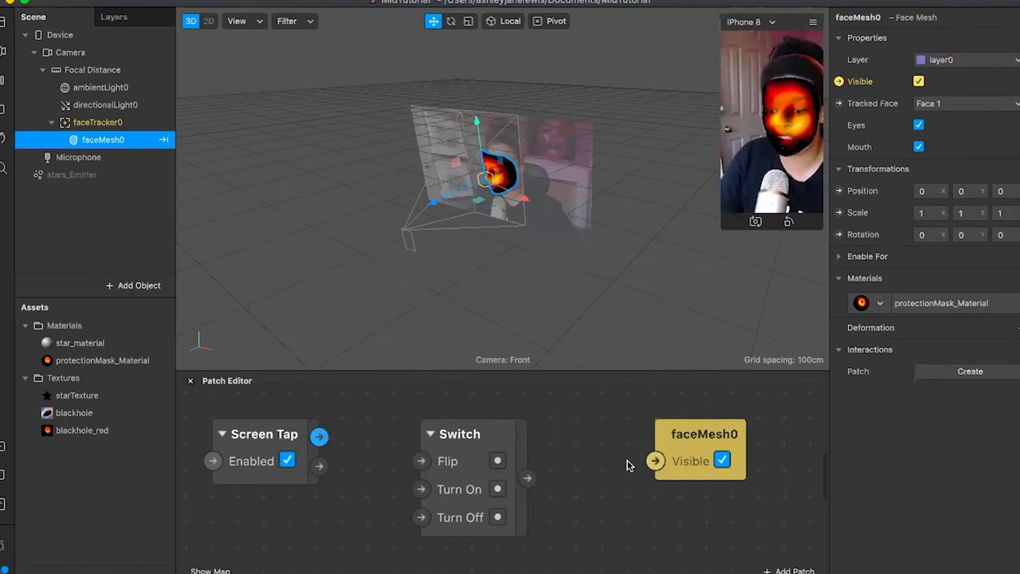
{"action": "left_click_drag", "start_coordinate": [526, 478], "coordinate": [601, 530]}
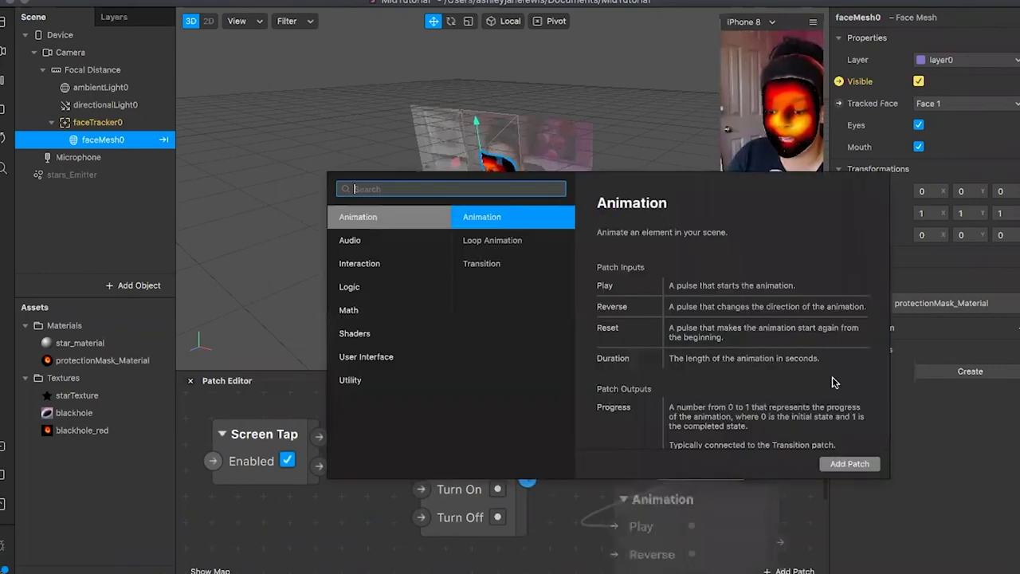
{"action": "left_click", "coordinate": [353, 506]}
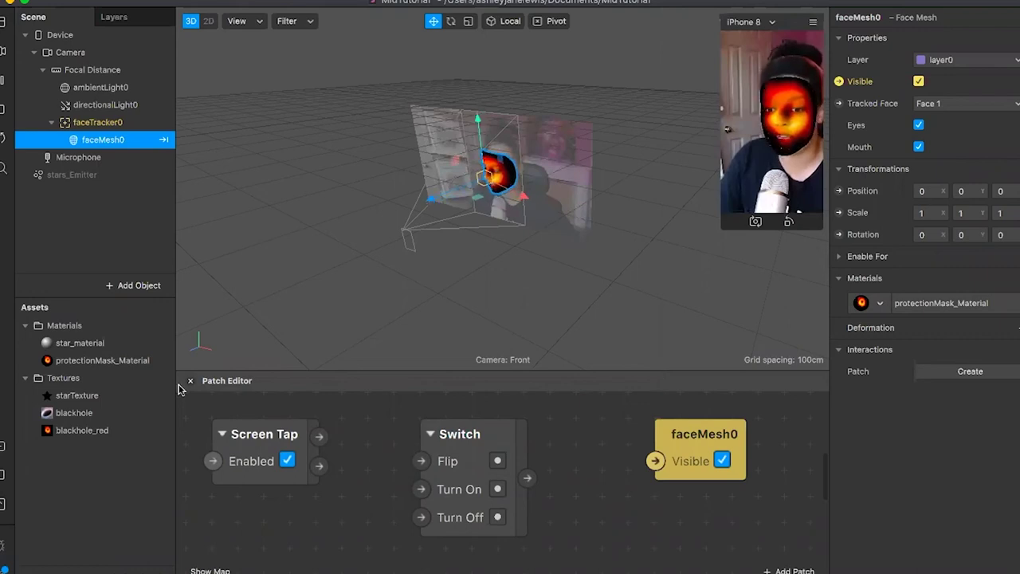
Step: Connect the Screen Tap patch's Tap output to the Switch patch's Flip input
{"action": "left_click", "coordinate": [290, 443]}
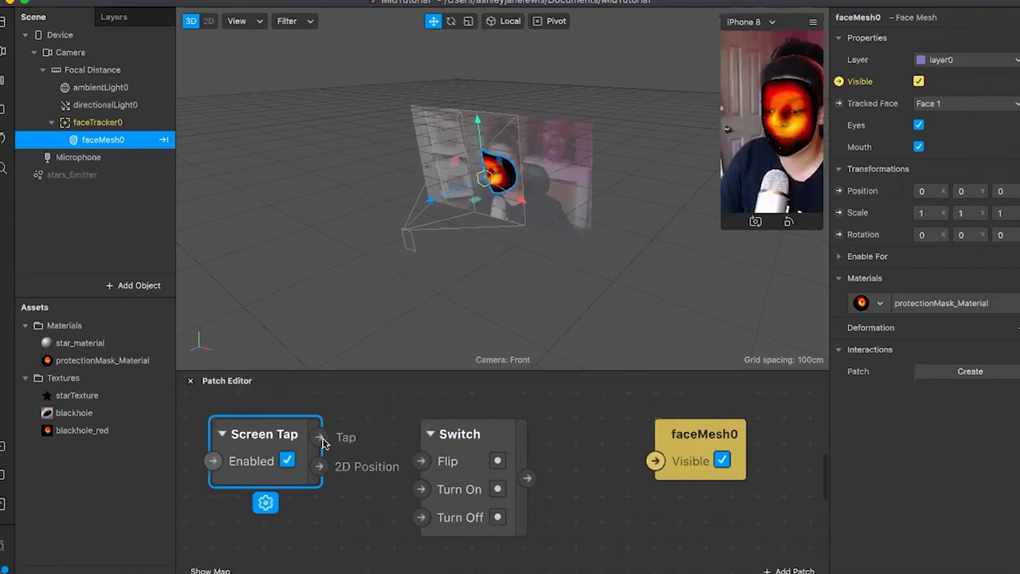
{"action": "left_click_drag", "start_coordinate": [320, 438], "coordinate": [414, 498]}
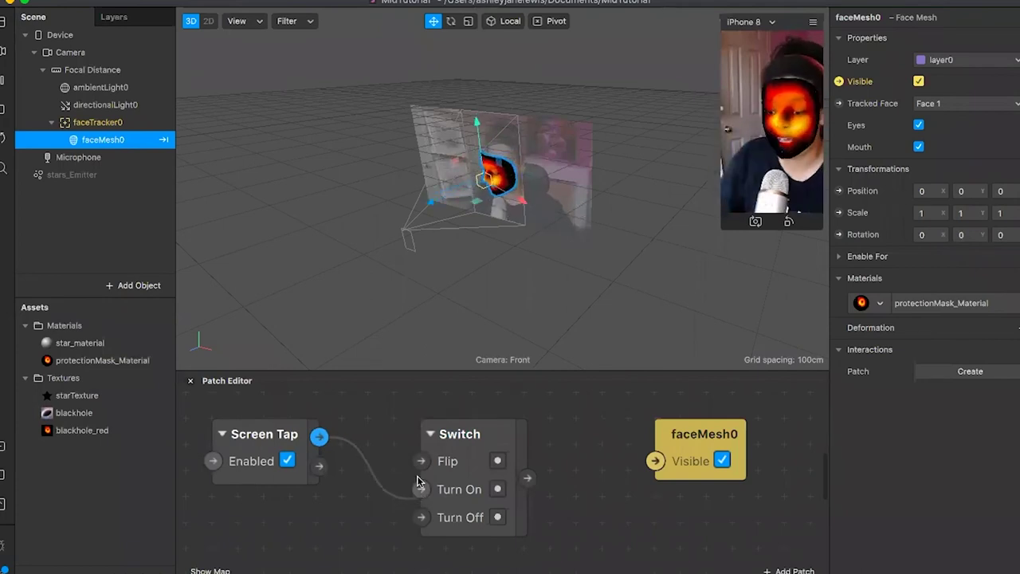
{"action": "left_click_drag", "start_coordinate": [420, 489], "coordinate": [419, 461]}
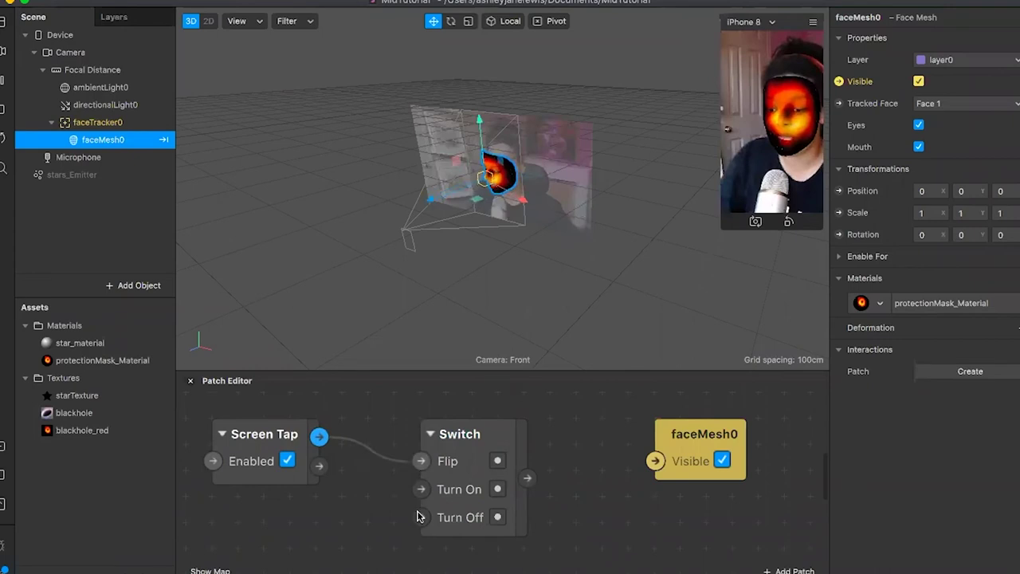
{"action": "left_click_drag", "start_coordinate": [415, 508], "coordinate": [422, 466]}
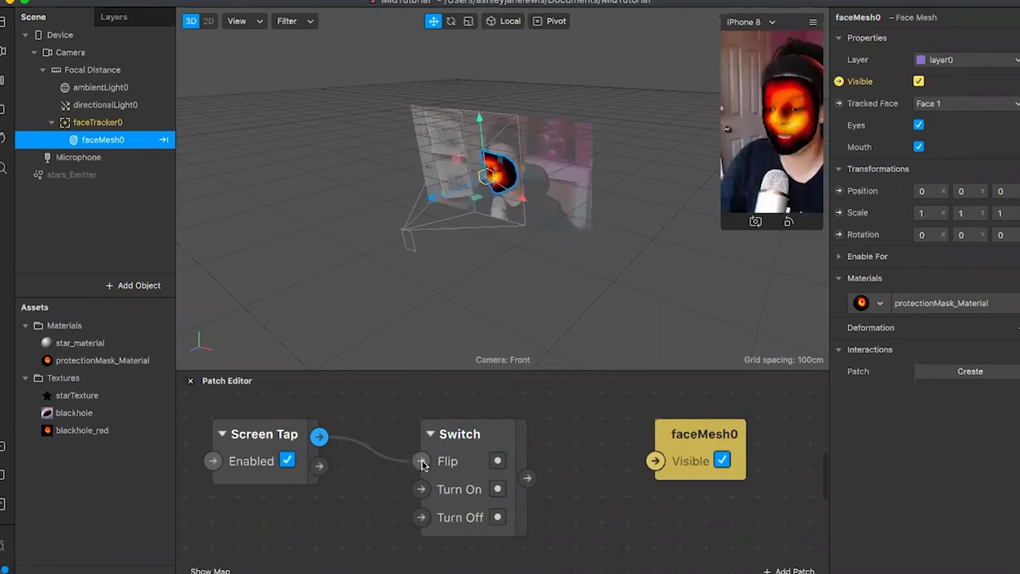
{"action": "left_click_drag", "start_coordinate": [422, 466], "coordinate": [422, 494]}
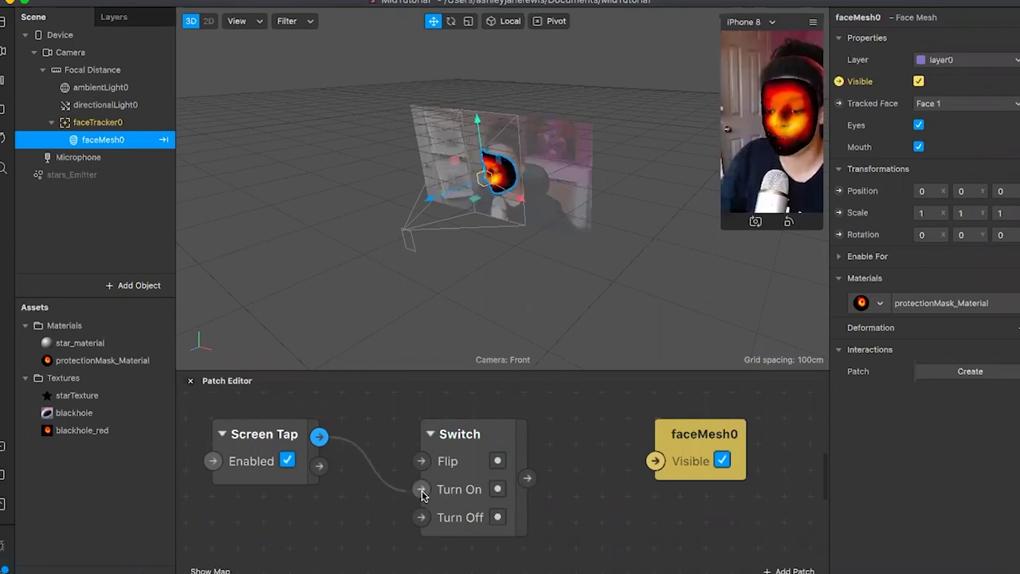
{"action": "left_click_drag", "start_coordinate": [423, 494], "coordinate": [422, 520]}
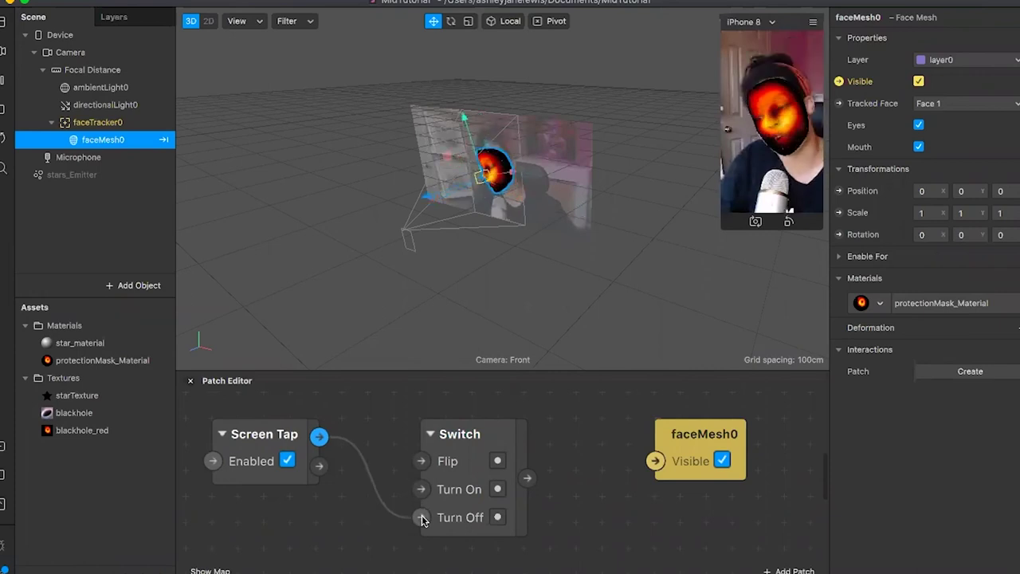
{"action": "left_click_drag", "start_coordinate": [423, 519], "coordinate": [421, 467]}
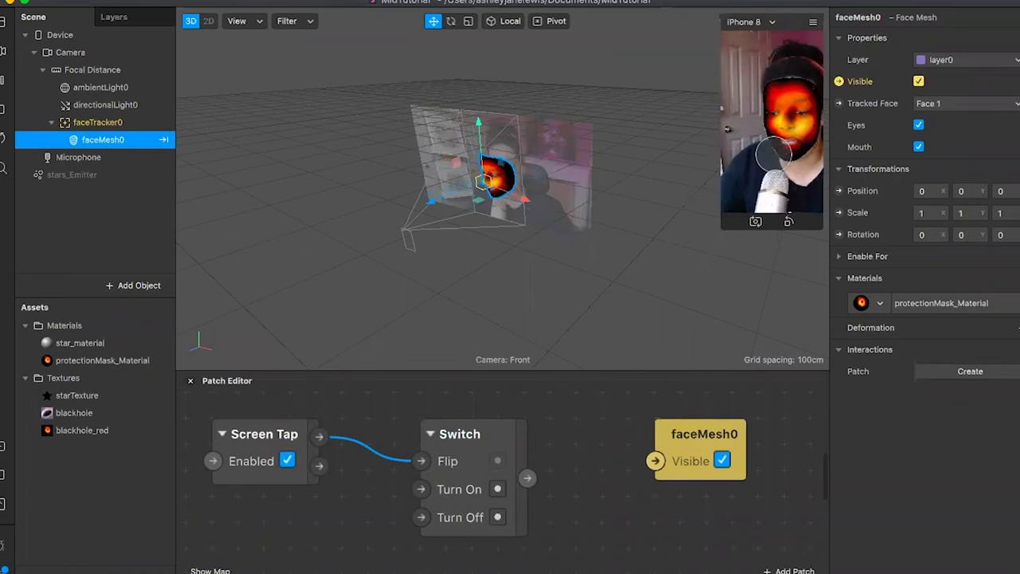
Step: Connect the Switch patch's On / Off output to the faceMesh0 patch's Visible input
{"action": "left_click", "coordinate": [812, 22]}
{"action": "left_click", "coordinate": [840, 47]}
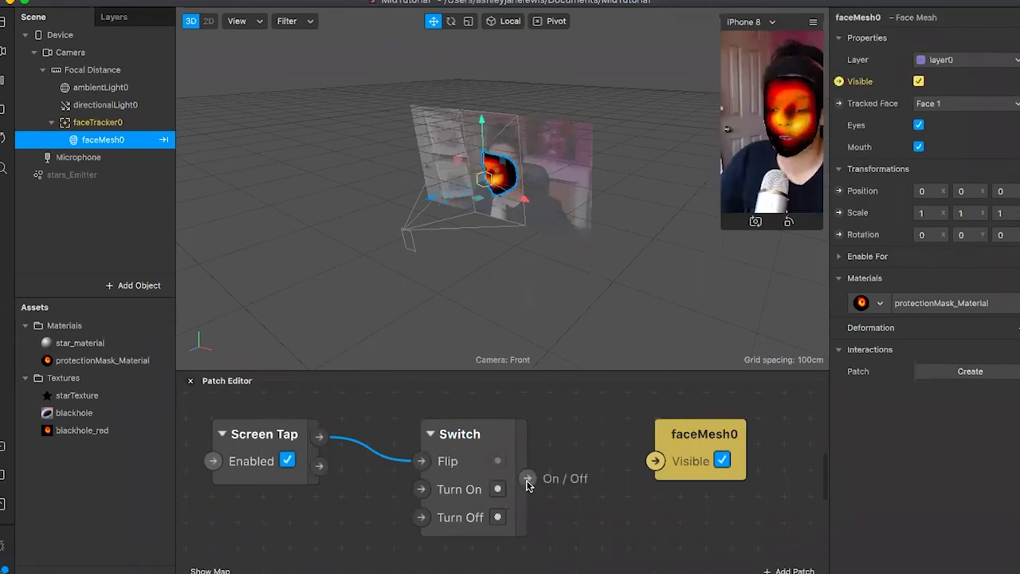
{"action": "left_click_drag", "start_coordinate": [528, 478], "coordinate": [658, 463]}
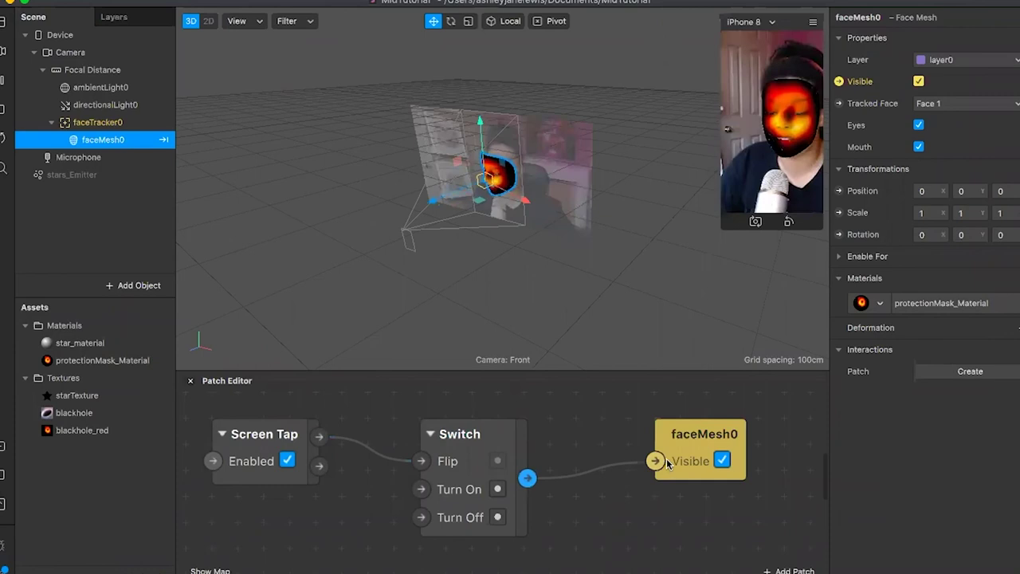
{"action": "right_click", "coordinate": [670, 464]}
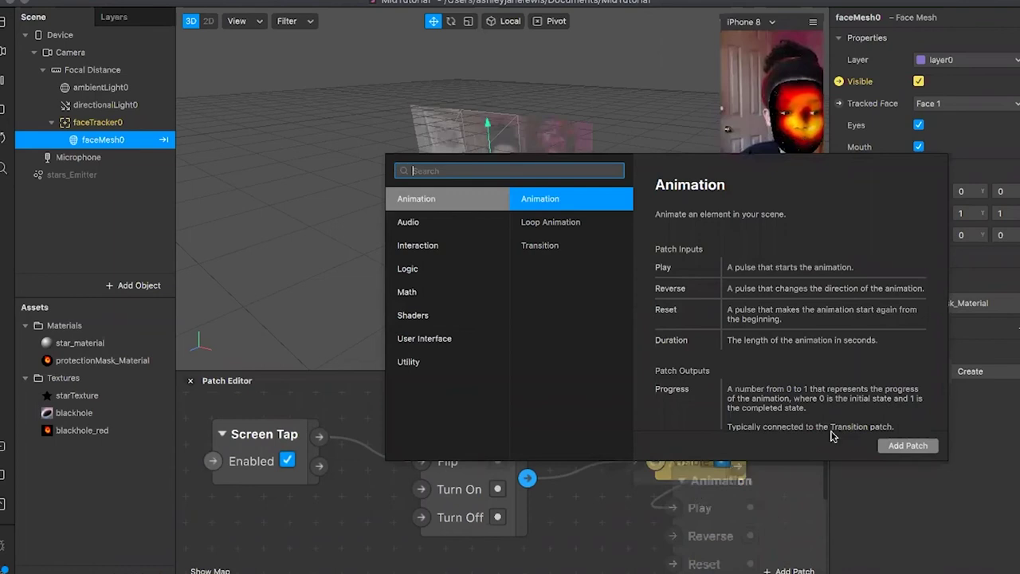
{"action": "left_click", "coordinate": [606, 488]}
{"action": "left_click_drag", "start_coordinate": [652, 460], "coordinate": [653, 461]}
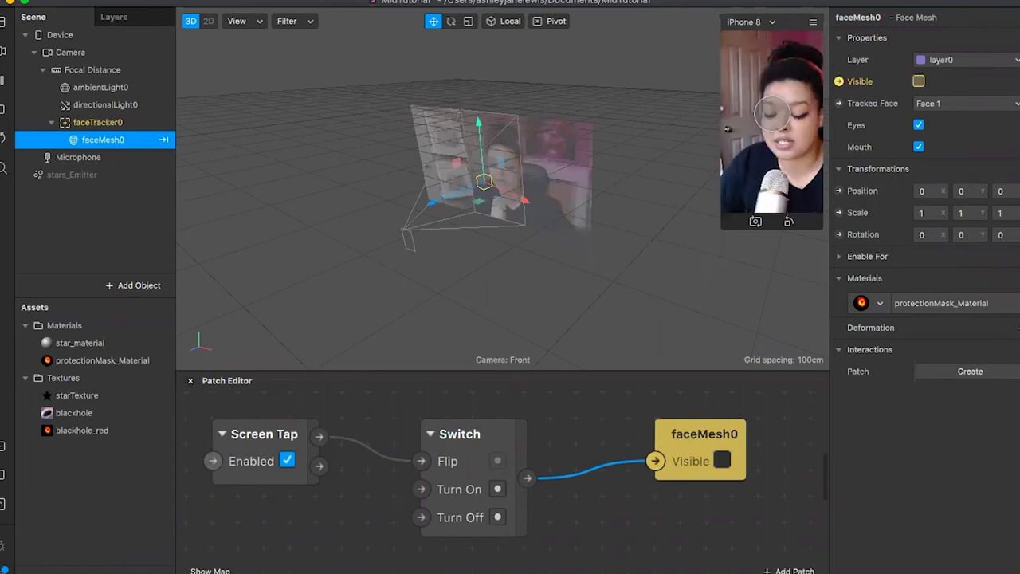
Step: Test the tap interaction by repeatedly tapping the simulated phone screen to toggle the face mask
{"action": "left_click", "coordinate": [772, 113]}
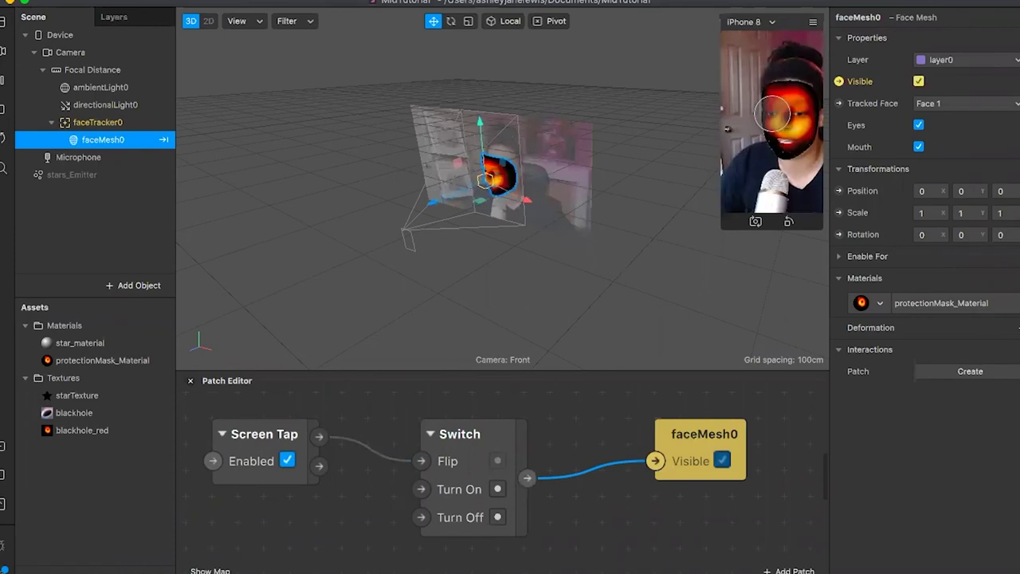
{"action": "left_click", "coordinate": [771, 113]}
{"action": "left_click", "coordinate": [771, 113]}
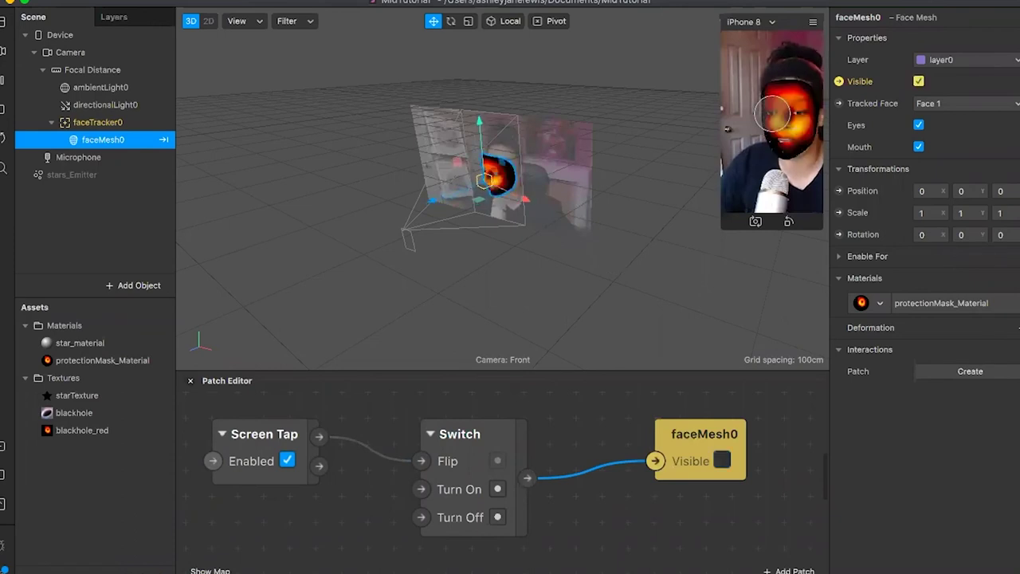
{"action": "left_click", "coordinate": [770, 113]}
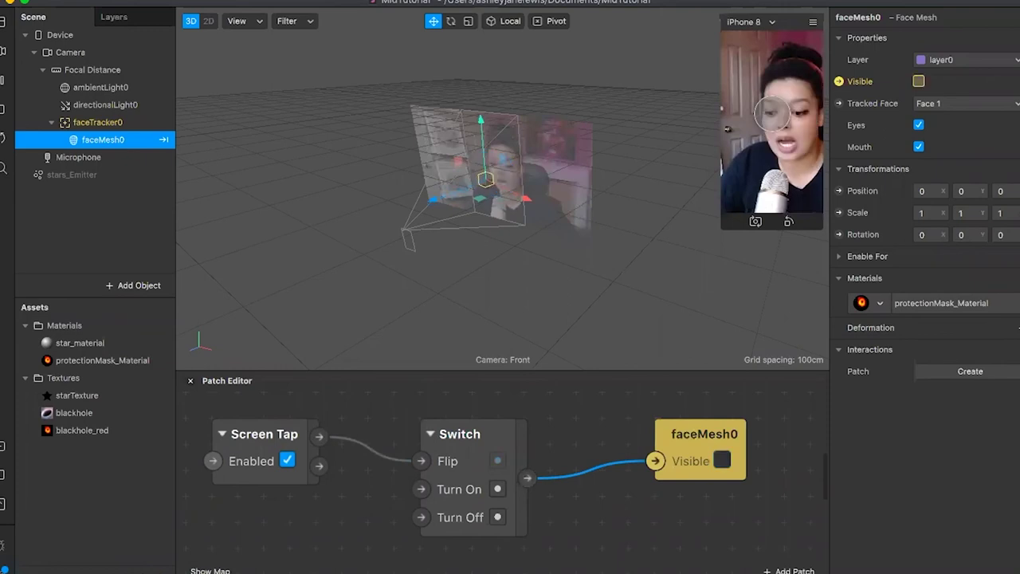
{"action": "left_click", "coordinate": [771, 113]}
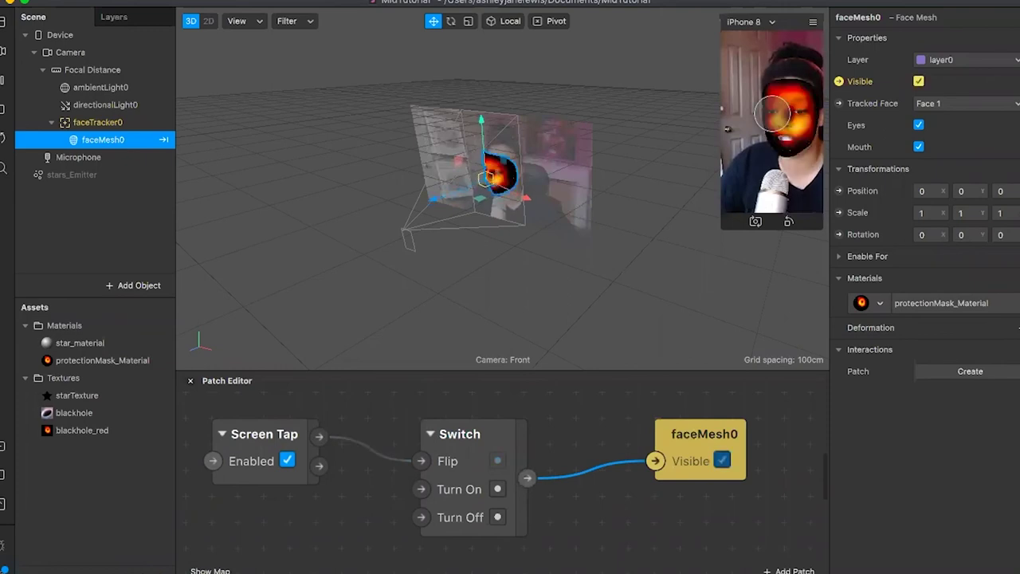
{"action": "left_click", "coordinate": [771, 113]}
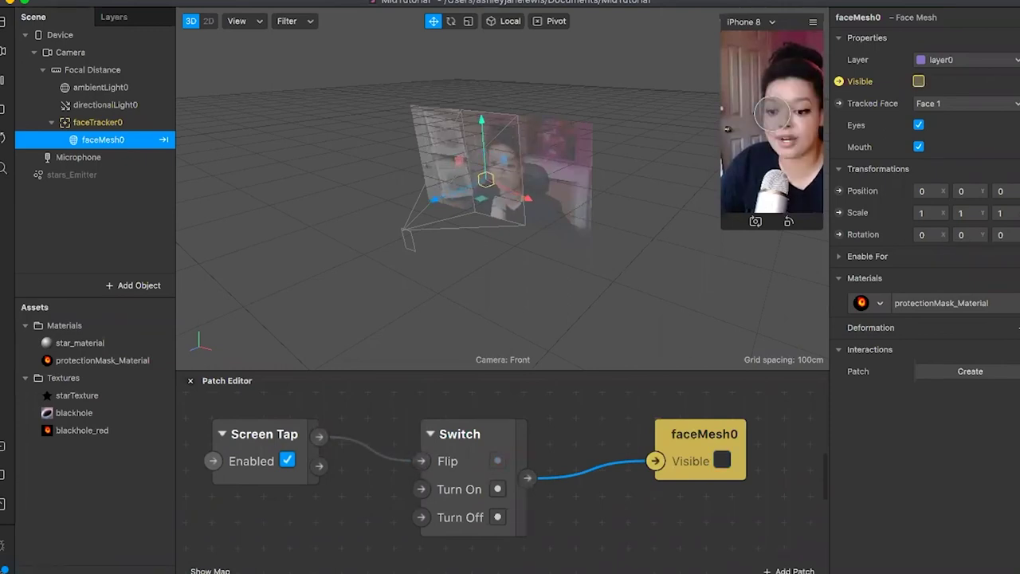
{"action": "left_click", "coordinate": [771, 113]}
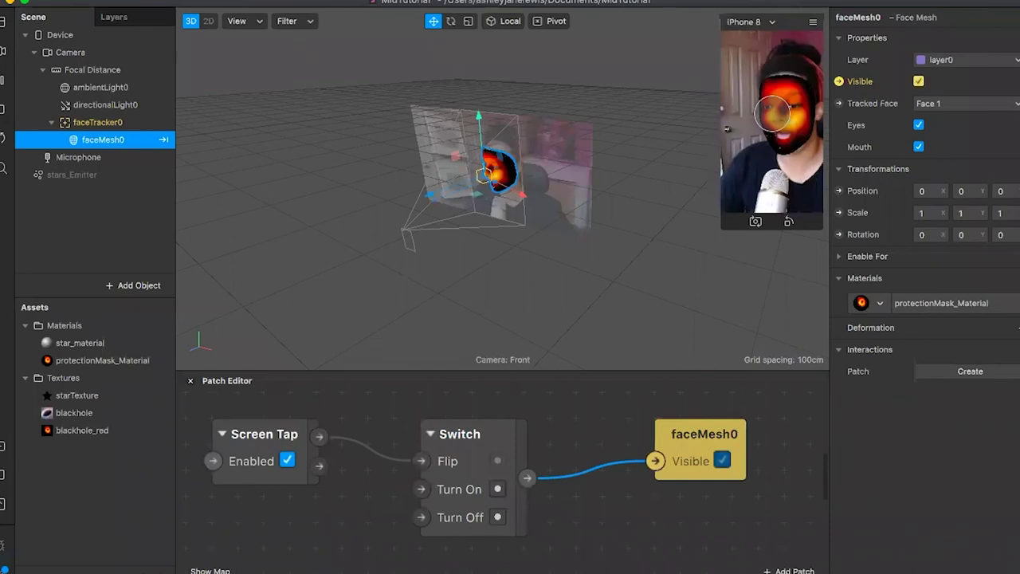
{"action": "left_click", "coordinate": [772, 113]}
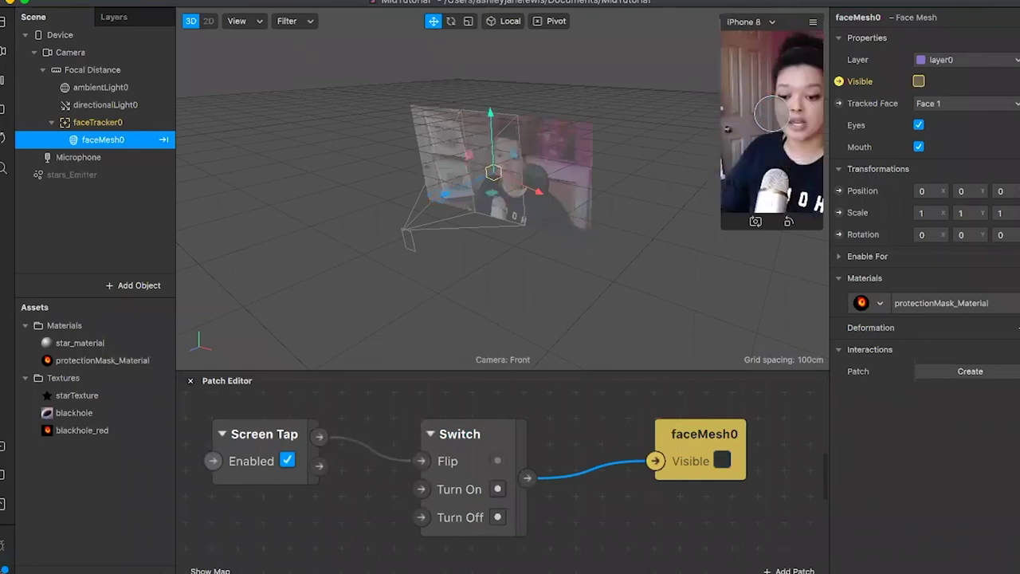
Step: Tap the simulated phone screen once more to switch the face mask on
{"action": "left_click", "coordinate": [771, 113]}
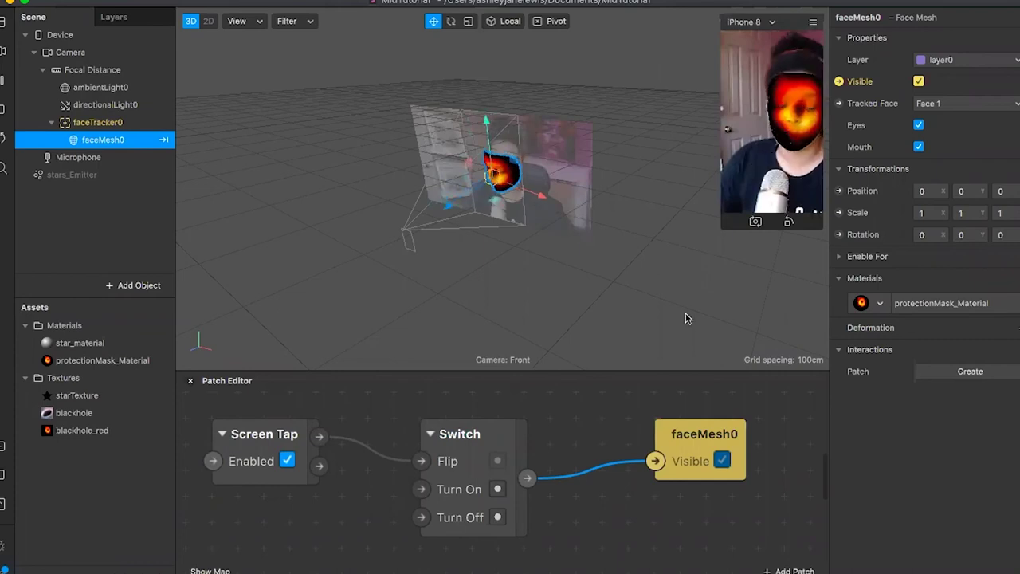
{"action": "scroll", "coordinate": [624, 411], "scroll_direction": "down", "scroll_amount": 2}
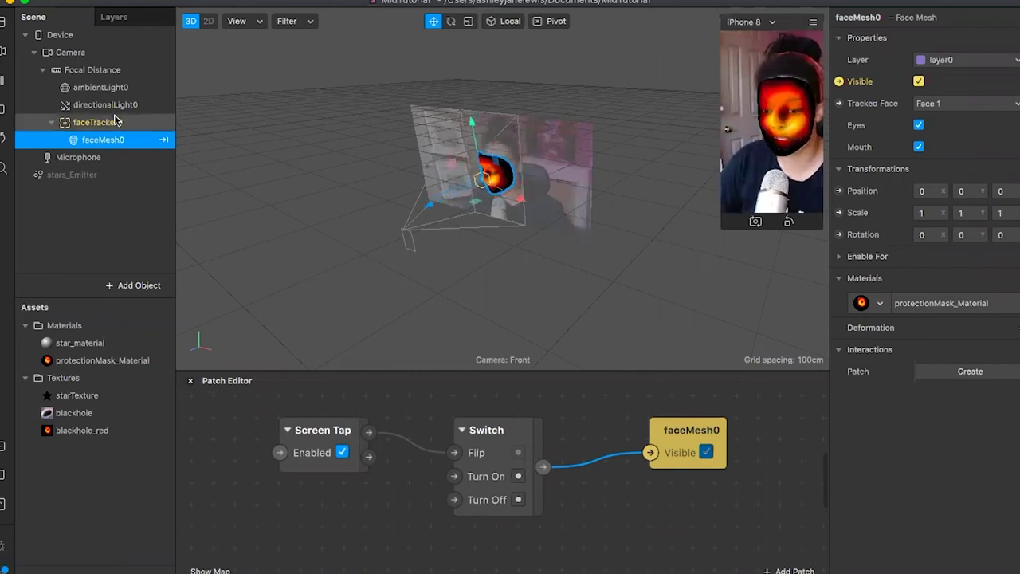
Step: Make the stars_Emitter particle system visible and duplicate it
{"action": "left_click", "coordinate": [94, 177]}
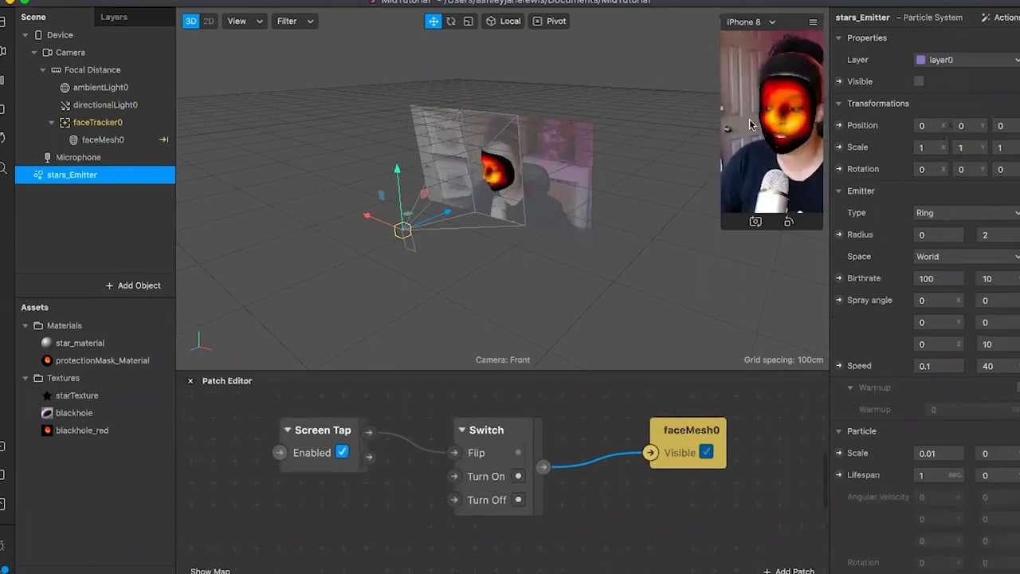
{"action": "left_click", "coordinate": [919, 82]}
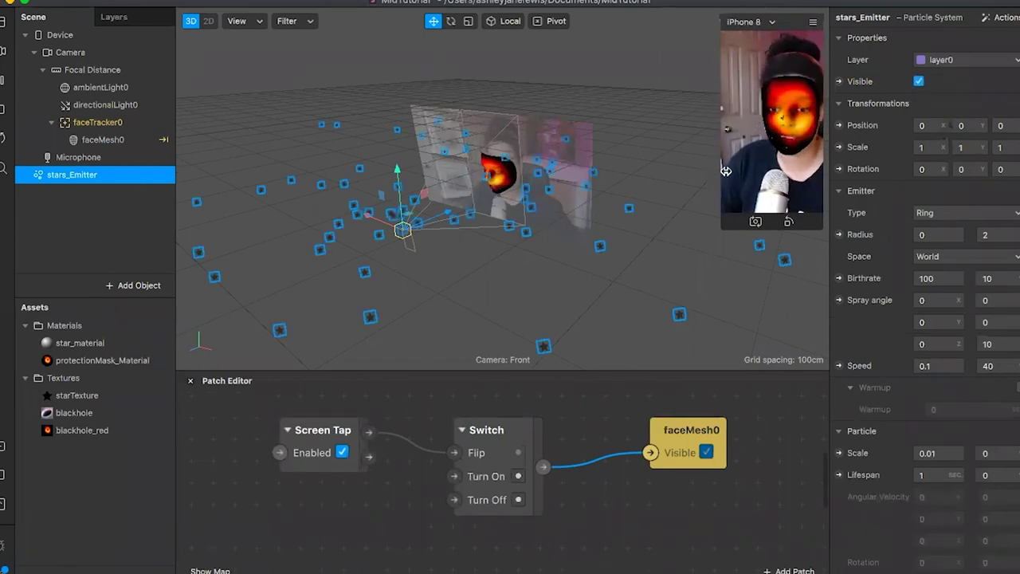
{"action": "right_click", "coordinate": [114, 177]}
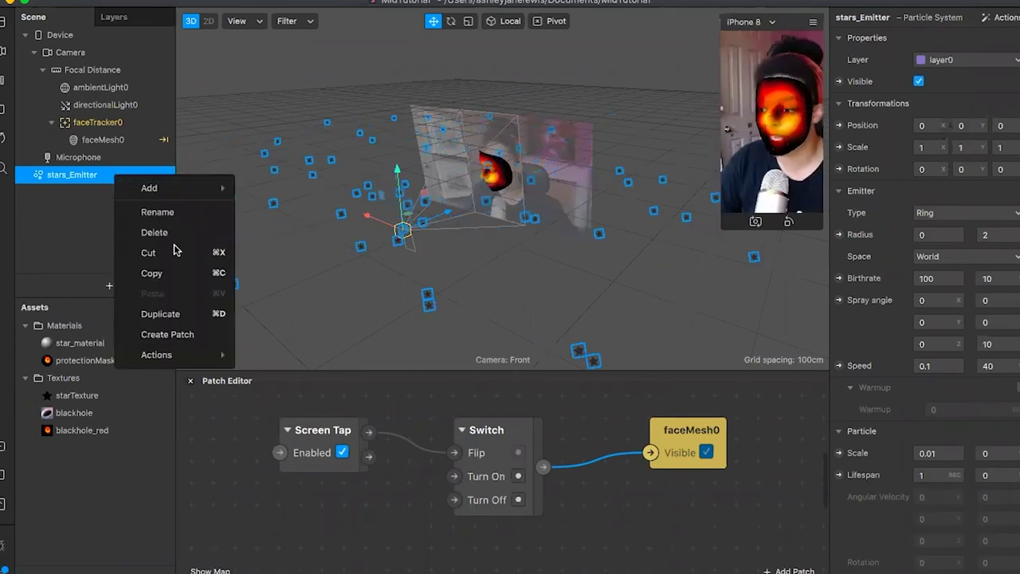
{"action": "left_click", "coordinate": [188, 316]}
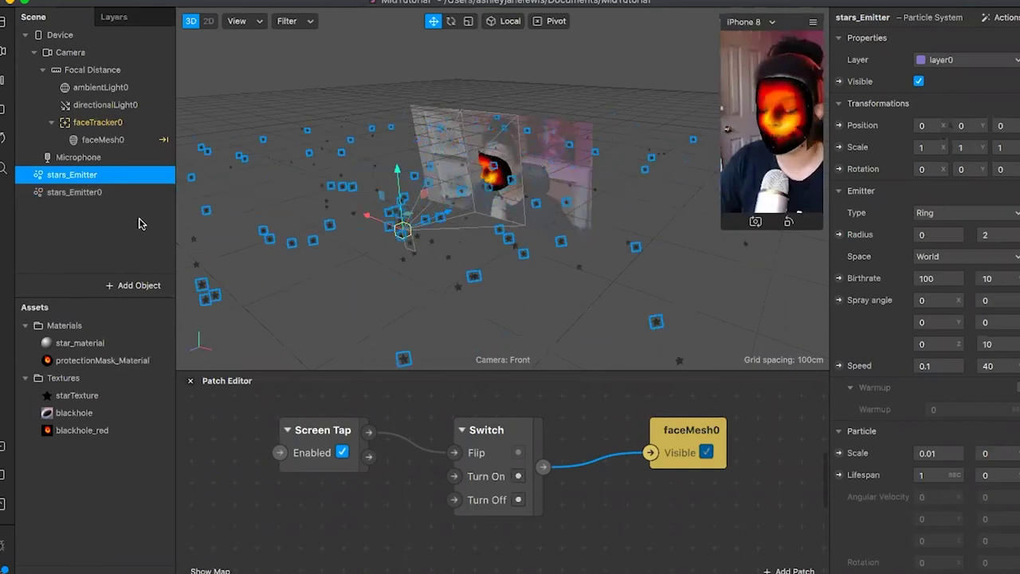
Step: Rename the original stars_Emitter as particlesToAvoid_Emitter
{"action": "right_click", "coordinate": [90, 180]}
{"action": "key", "text": "Return"}
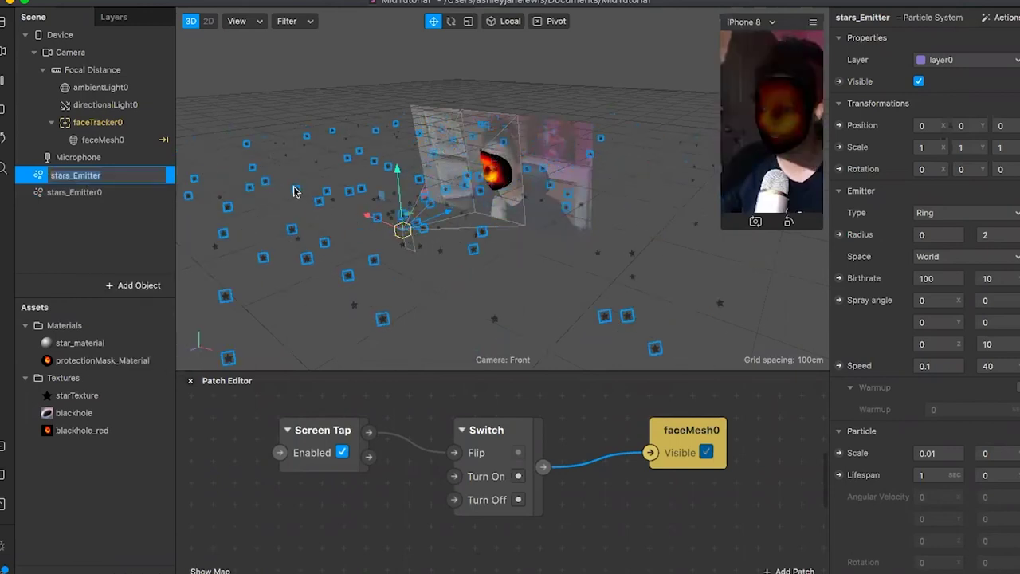
{"action": "type", "text": "part"}
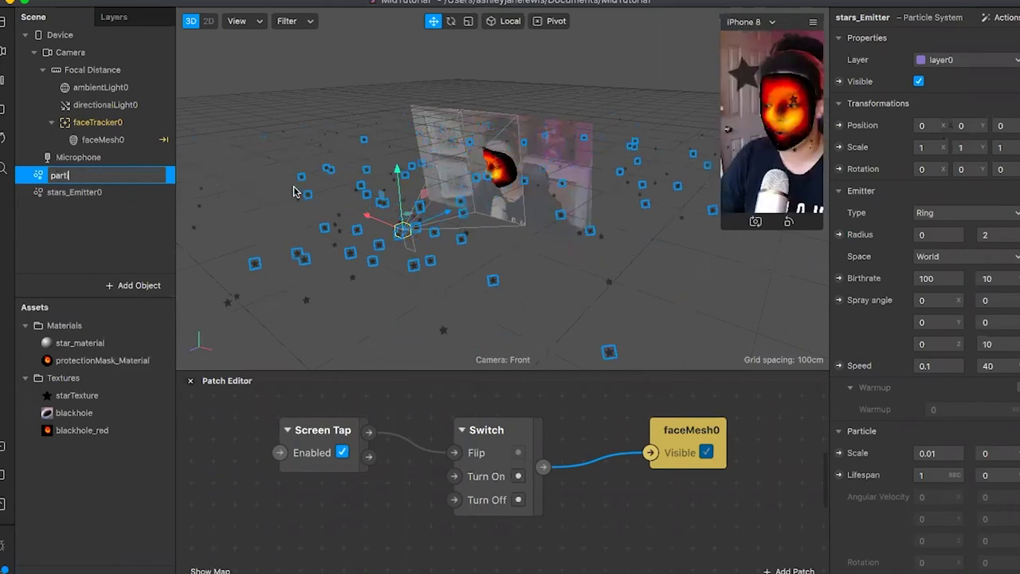
{"action": "type", "text": "icles"}
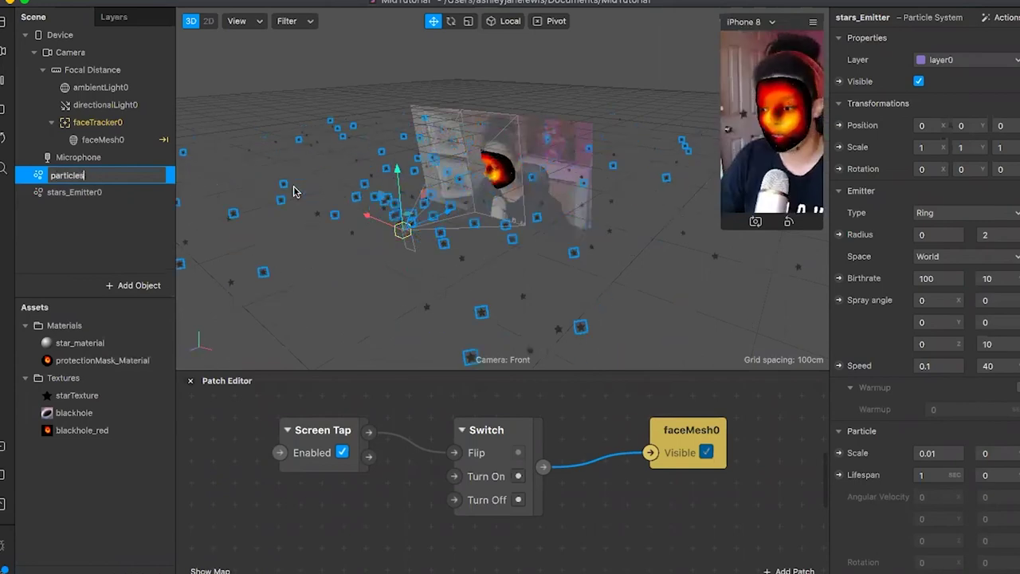
{"action": "type", "text": "ToAv"}
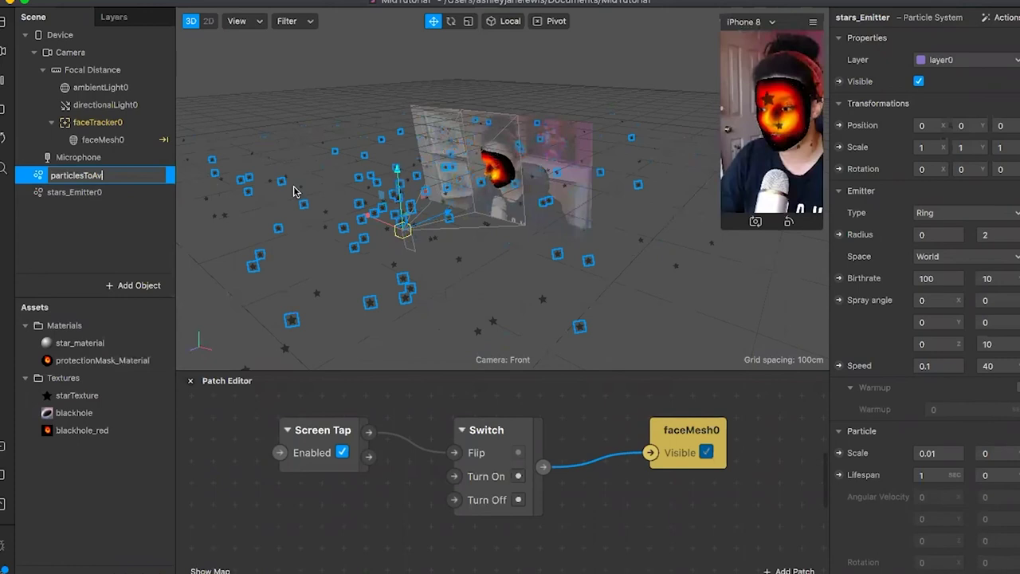
{"action": "type", "text": "oid_E"}
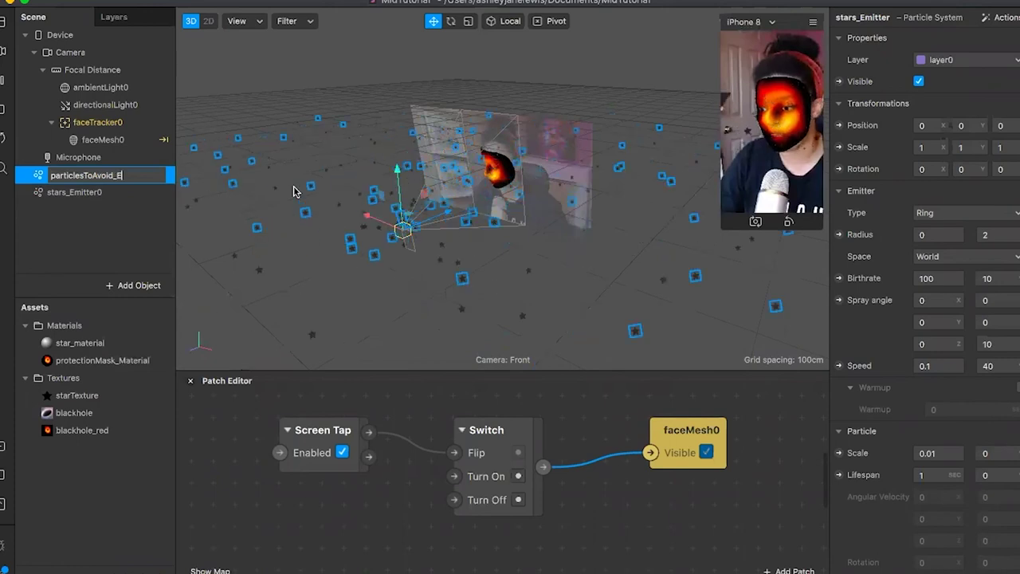
{"action": "type", "text": "mitter"}
{"action": "key", "text": "Return"}
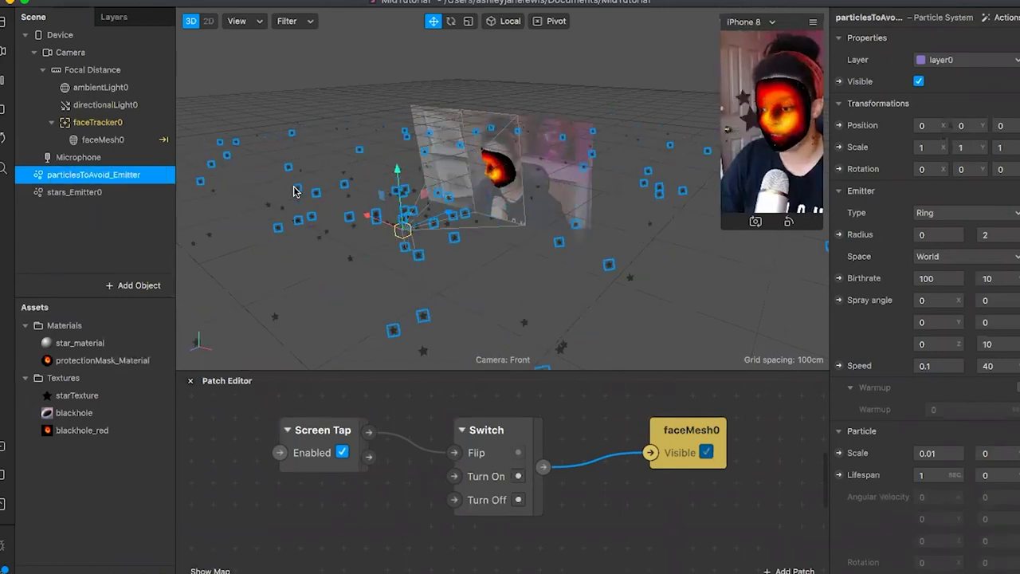
Step: Rename the duplicated emitter stars_Emitter0 as positiveParticles_Emitter
{"action": "right_click", "coordinate": [110, 194]}
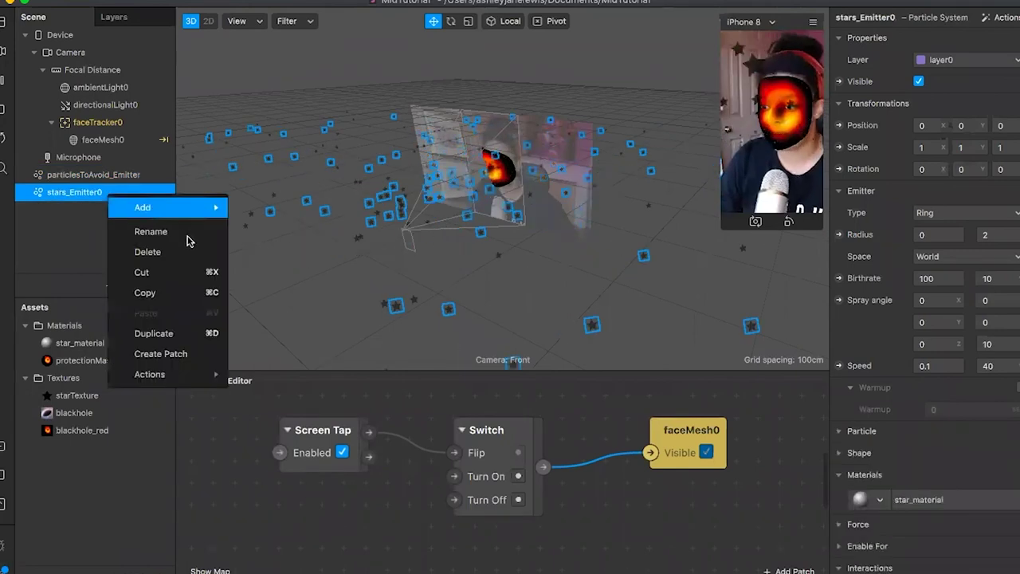
{"action": "left_click", "coordinate": [187, 233]}
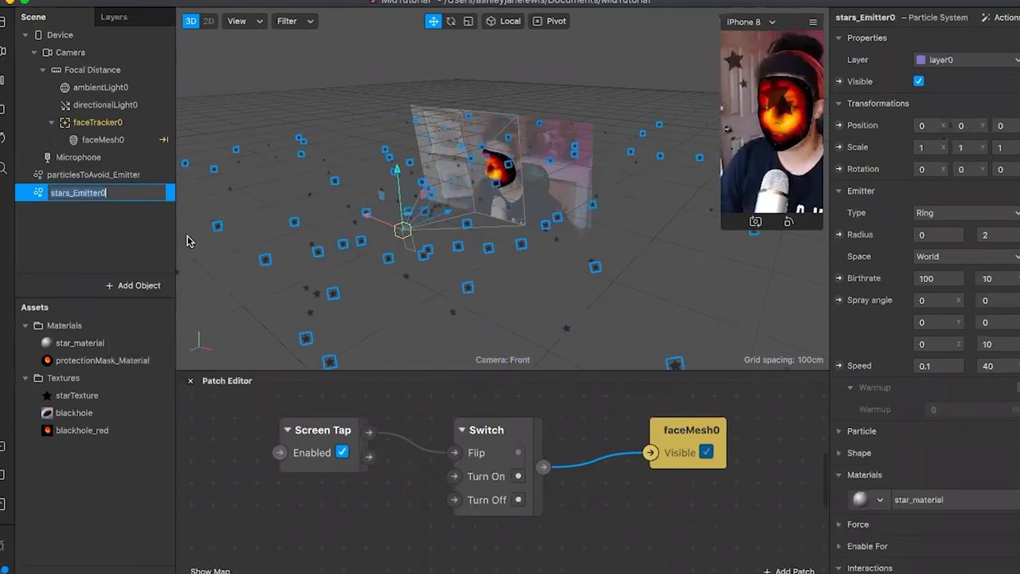
{"action": "type", "text": "post"}
{"action": "key", "text": "BackSpace"}
{"action": "type", "text": "it"}
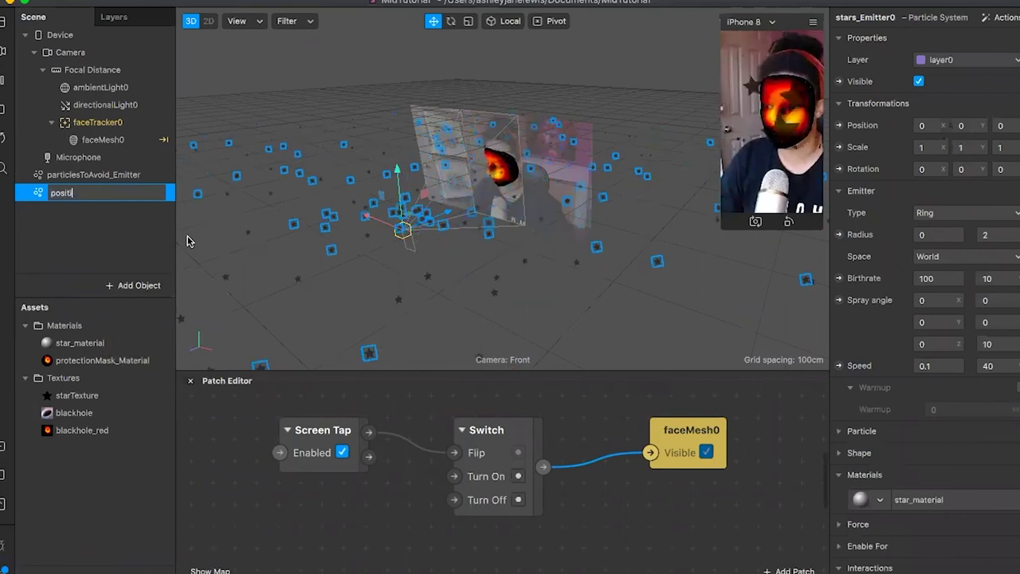
{"action": "type", "text": "ivePart"}
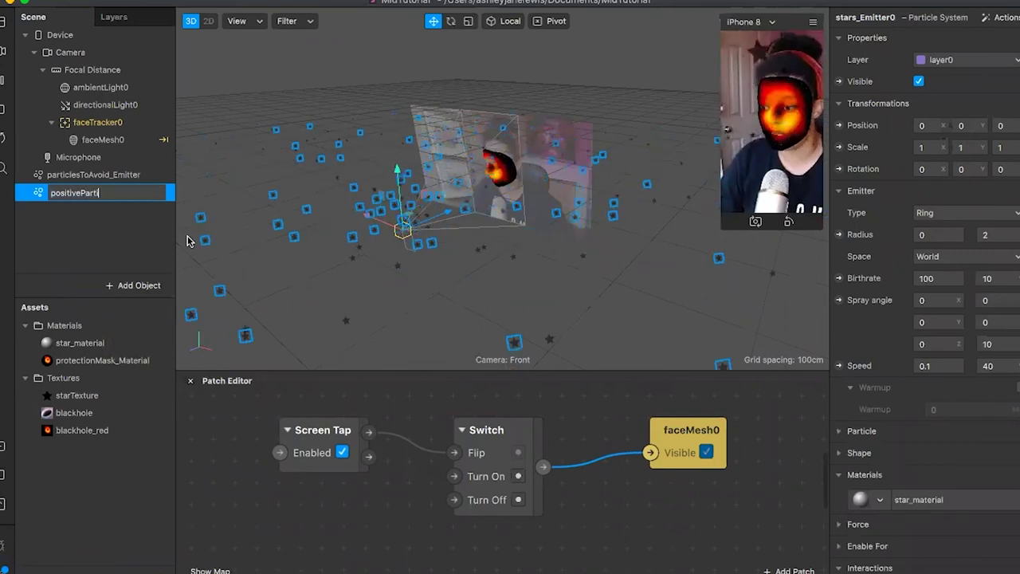
{"action": "type", "text": "icles_E"}
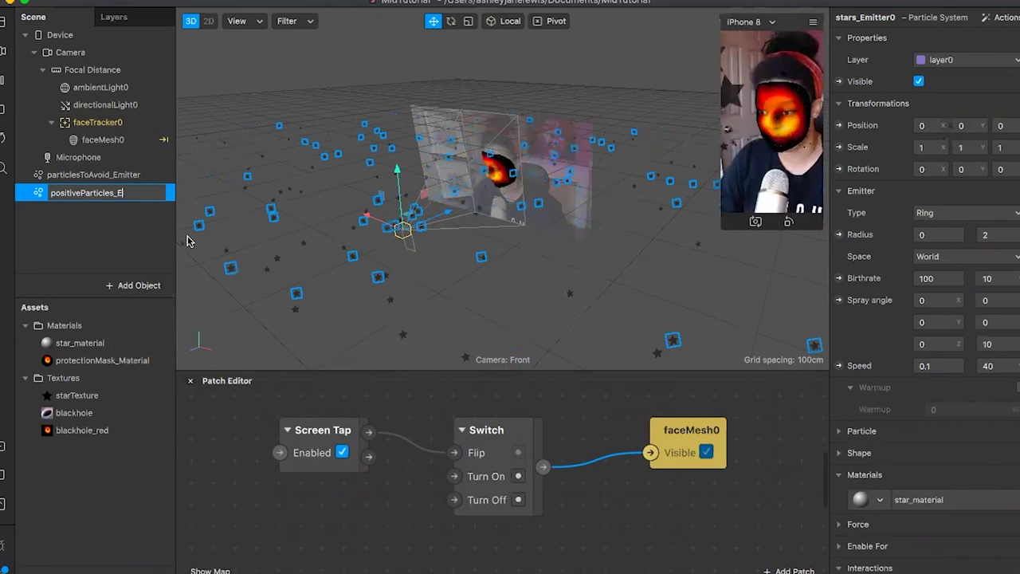
{"action": "type", "text": "mitter"}
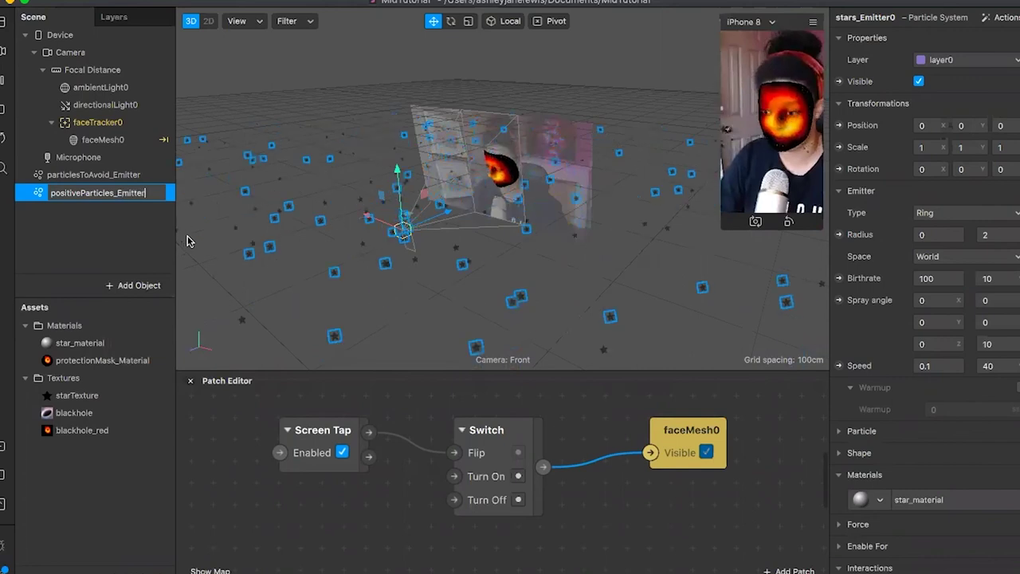
{"action": "key", "text": "Return"}
{"action": "left_click", "coordinate": [131, 361]}
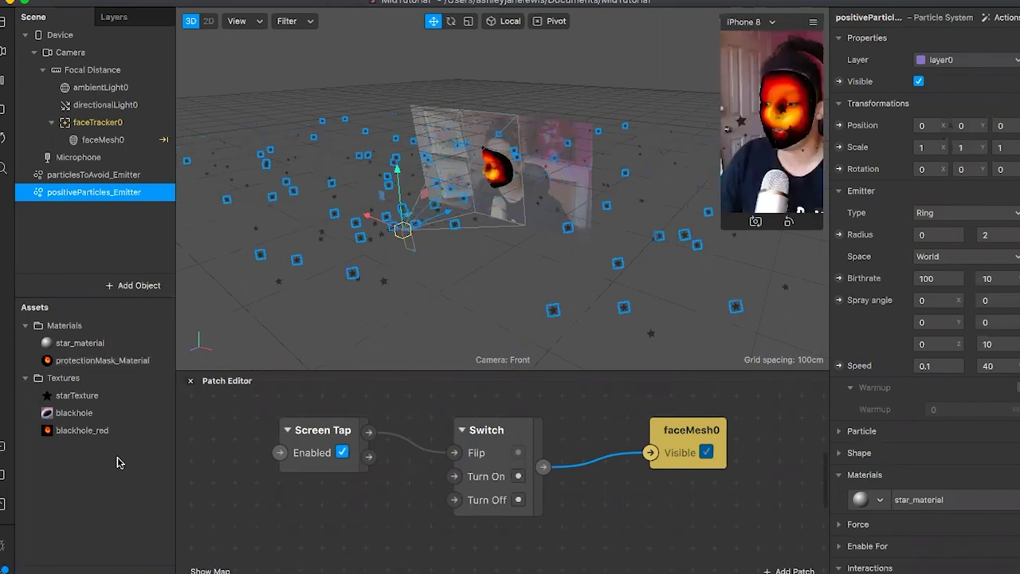
Step: Collapse the Particle and Emitter properties of particlesToAvoid_Emitter and replace its star_material with a newly created material
{"action": "left_click", "coordinate": [135, 182]}
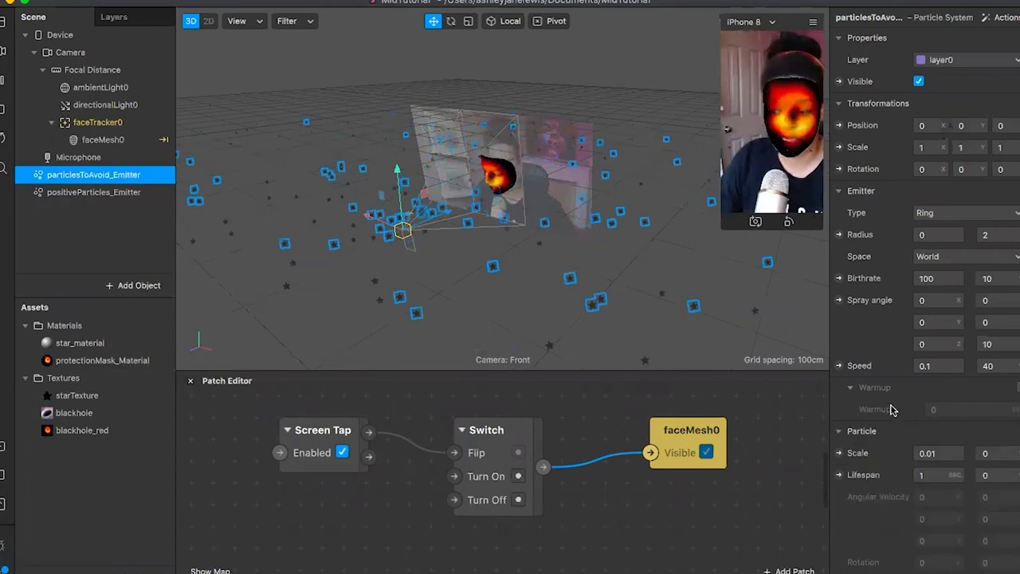
{"action": "scroll", "coordinate": [892, 406], "scroll_direction": "down", "scroll_amount": 3}
{"action": "scroll", "coordinate": [857, 513], "scroll_direction": "down", "scroll_amount": 3}
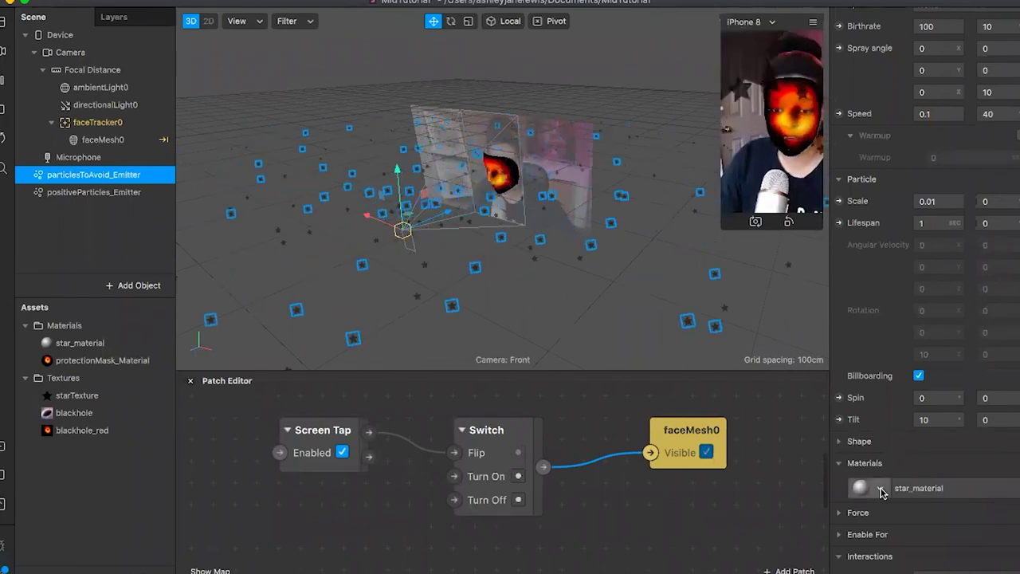
{"action": "left_click", "coordinate": [880, 489]}
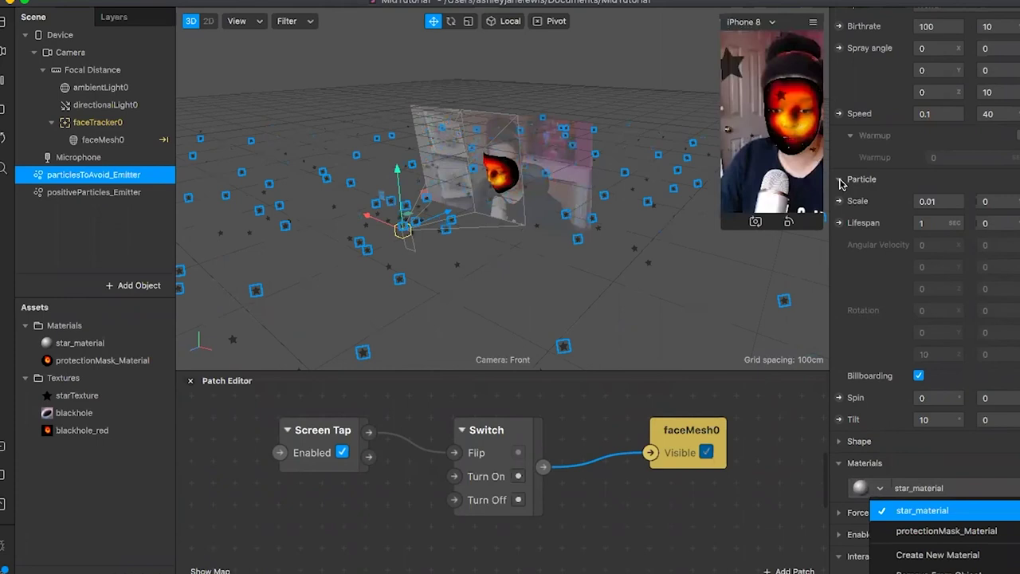
{"action": "left_click", "coordinate": [876, 286]}
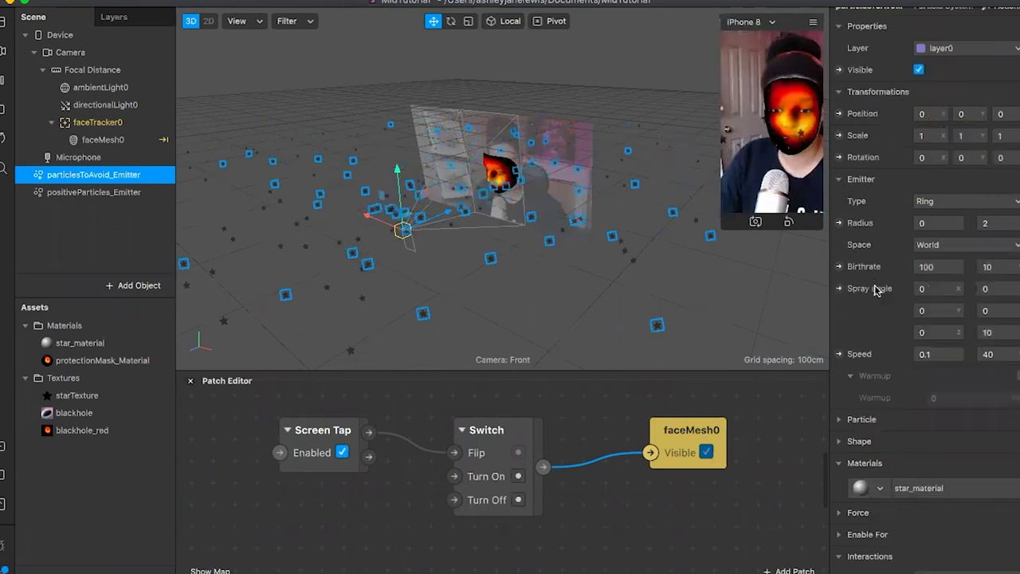
{"action": "left_click", "coordinate": [880, 487]}
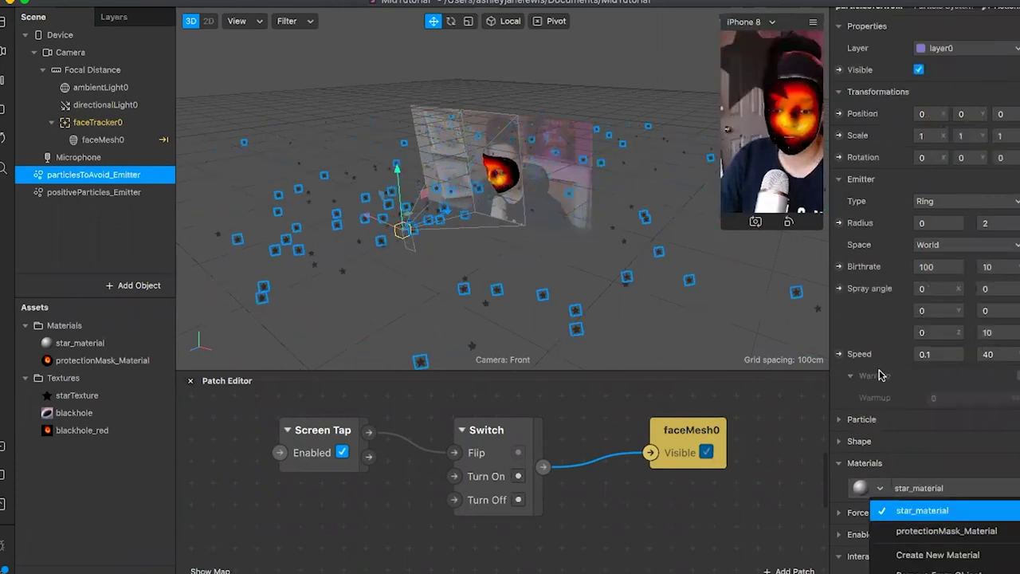
{"action": "left_click", "coordinate": [860, 109]}
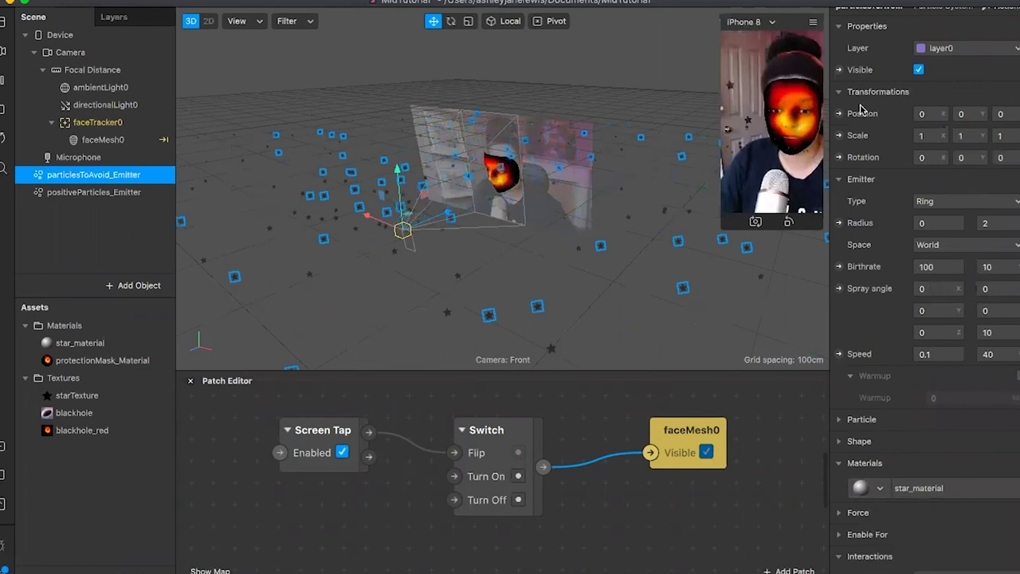
{"action": "left_click", "coordinate": [843, 179]}
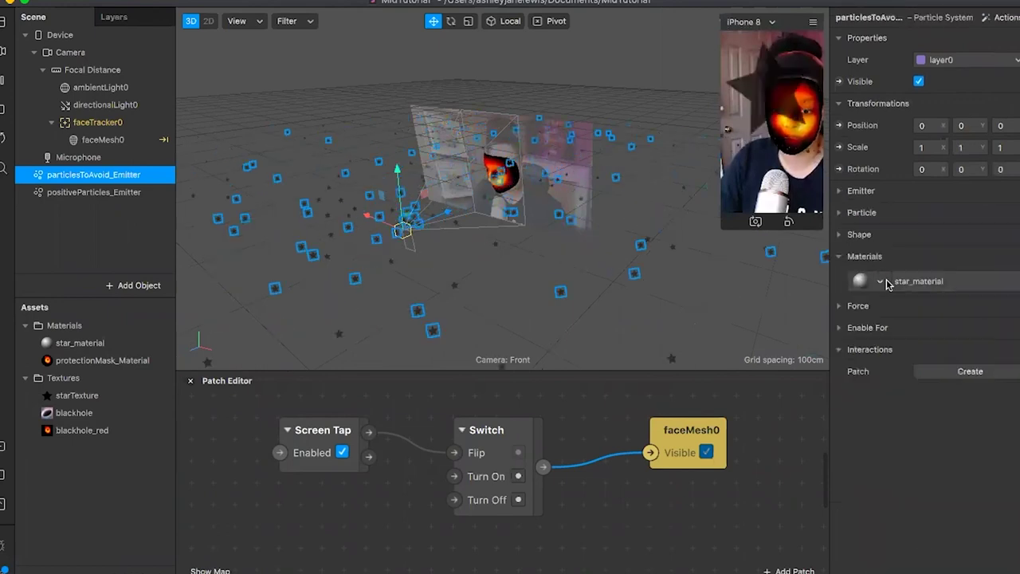
{"action": "left_click", "coordinate": [884, 283]}
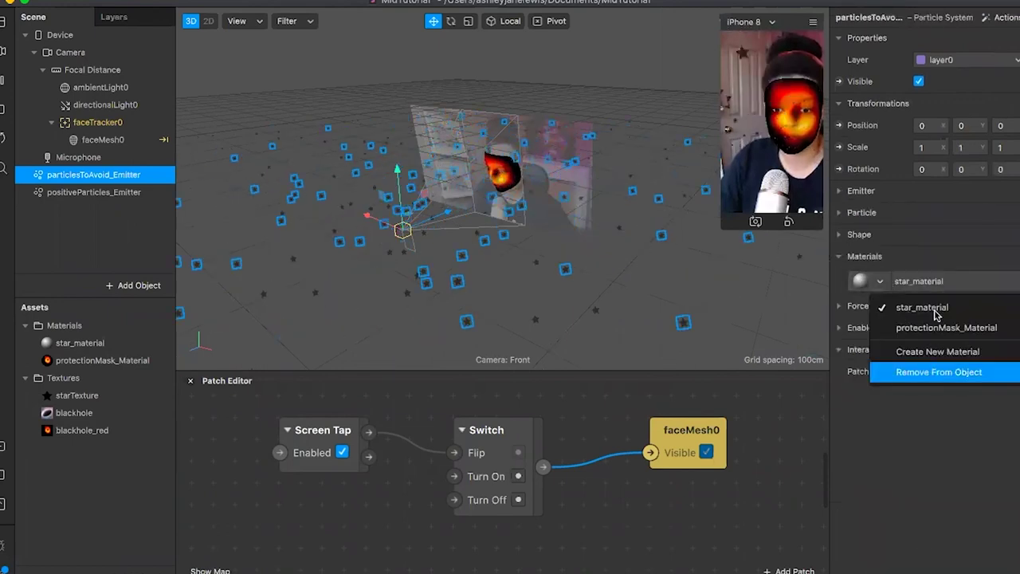
{"action": "left_click", "coordinate": [982, 354]}
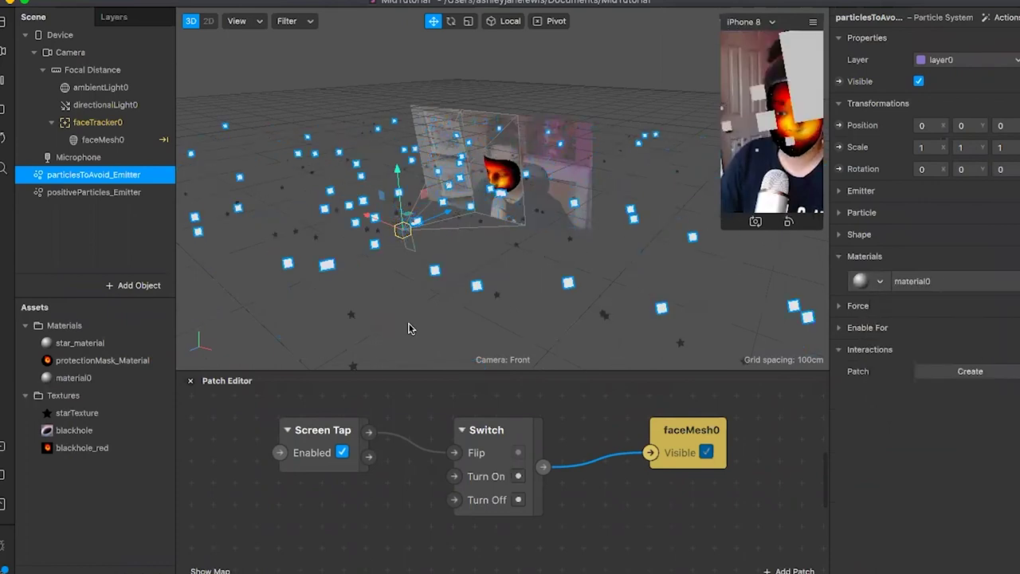
Step: Rename the new material in the assets as particlesToAvoid
{"action": "left_click", "coordinate": [77, 380]}
{"action": "right_click", "coordinate": [77, 381]}
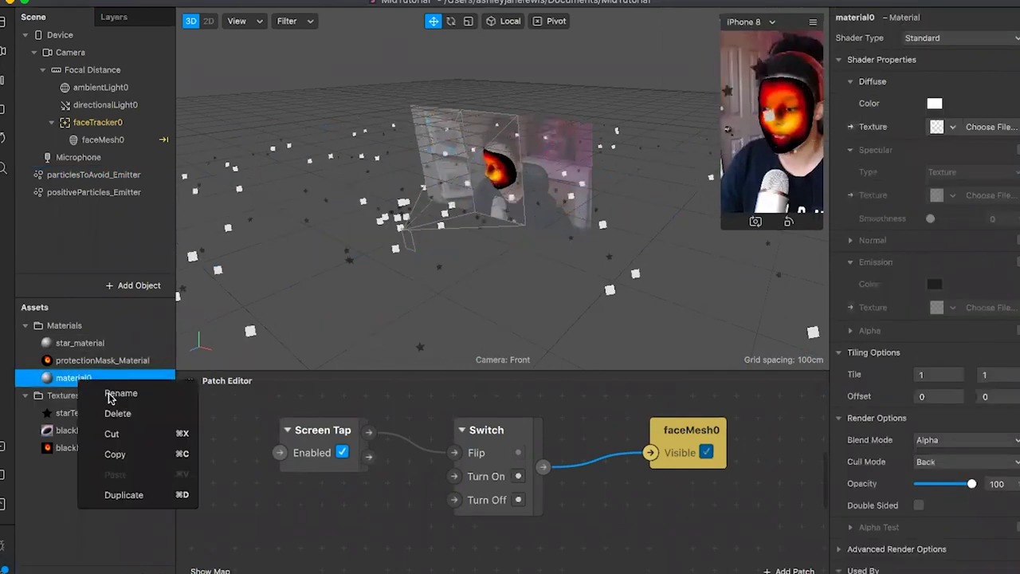
{"action": "left_click", "coordinate": [112, 393]}
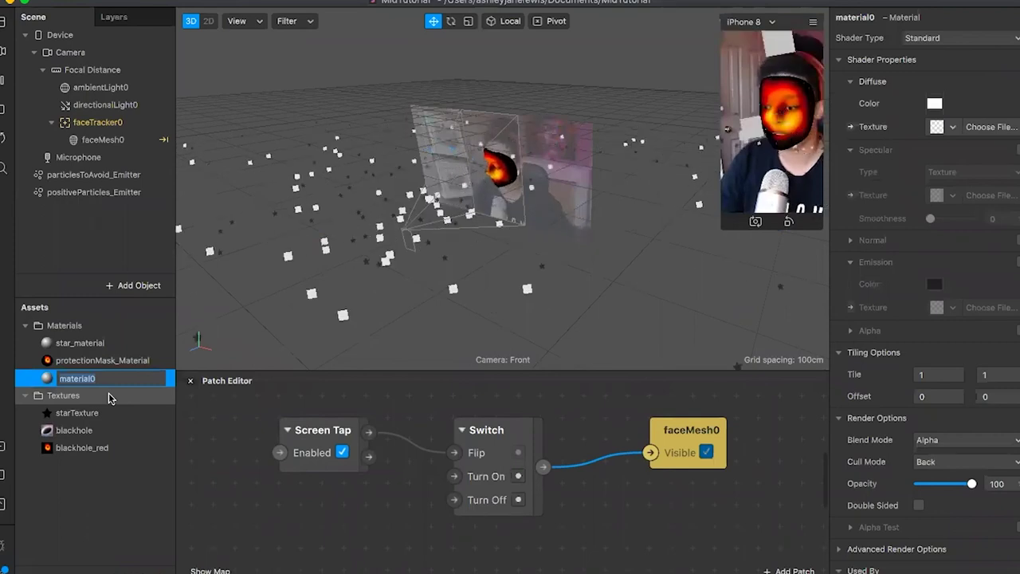
{"action": "type", "text": "particel"}
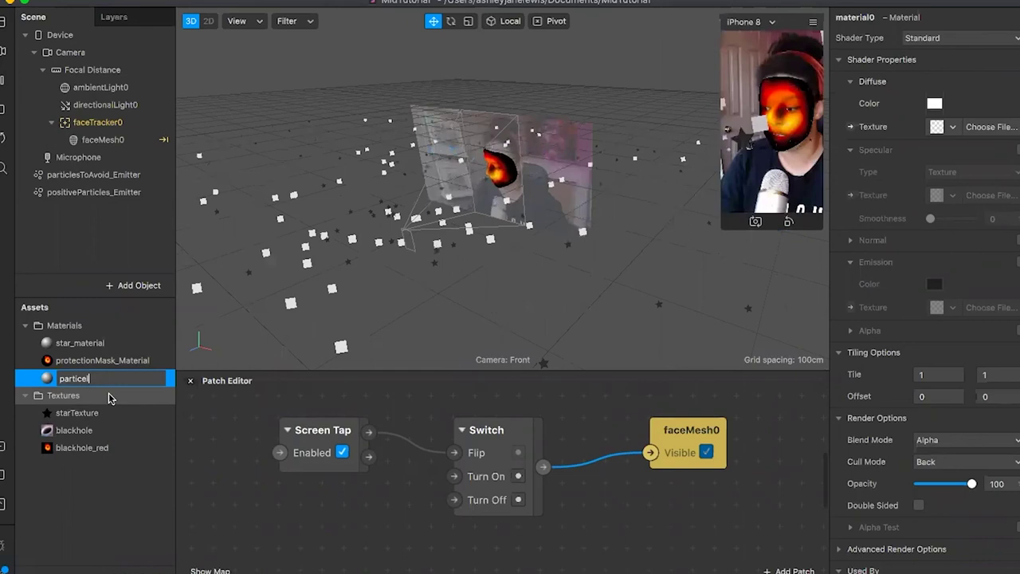
{"action": "key", "text": "BackSpace"}
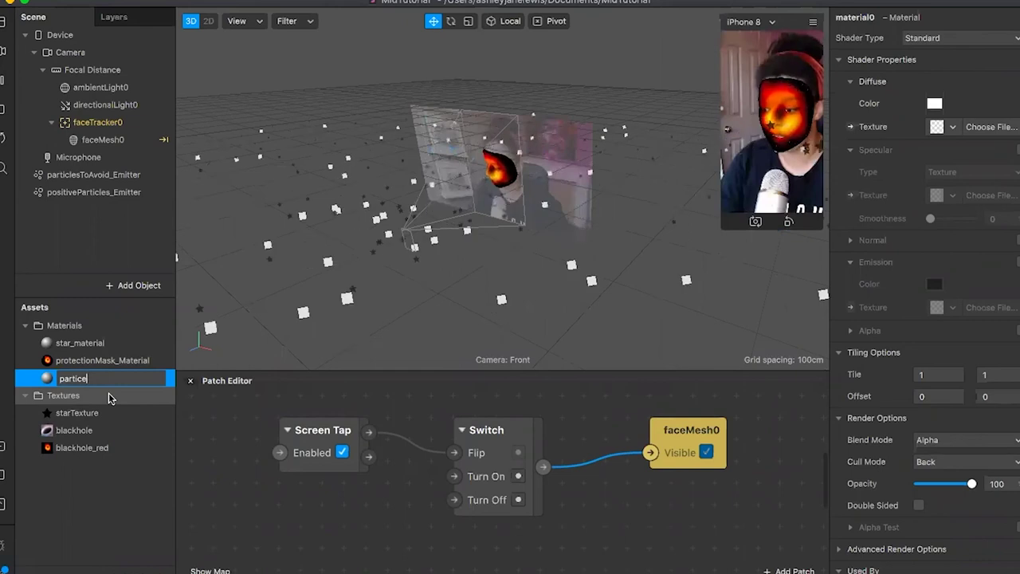
{"action": "type", "text": "ls"}
{"action": "key", "text": "Return"}
{"action": "type", "text": "To"}
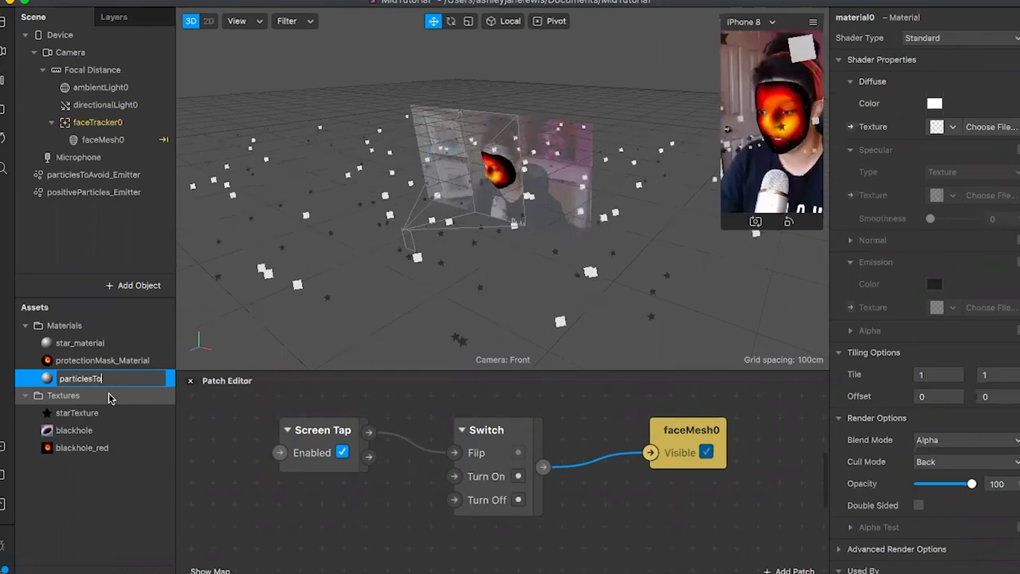
{"action": "type", "text": "Avoid"}
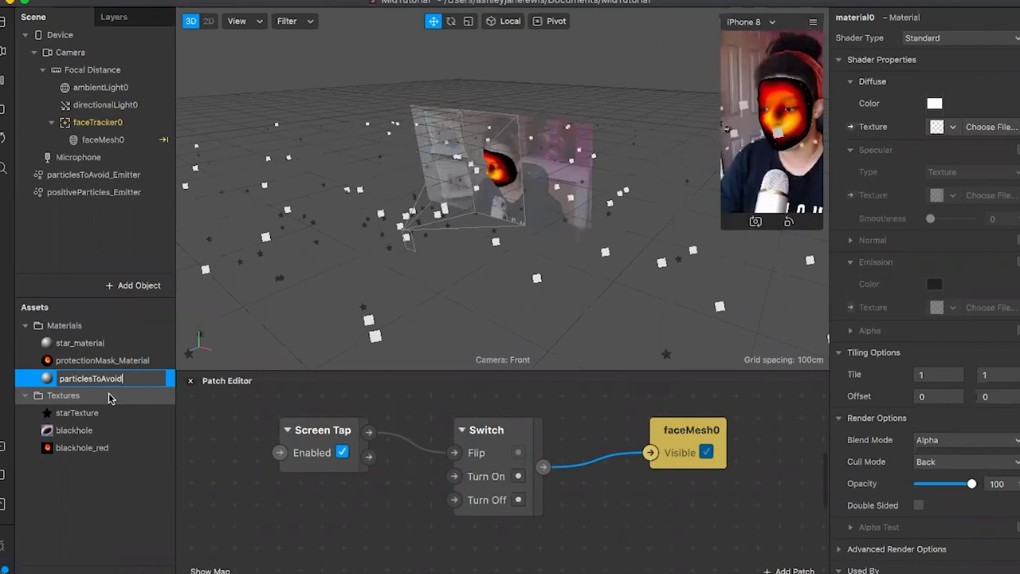
{"action": "key", "text": "Return"}
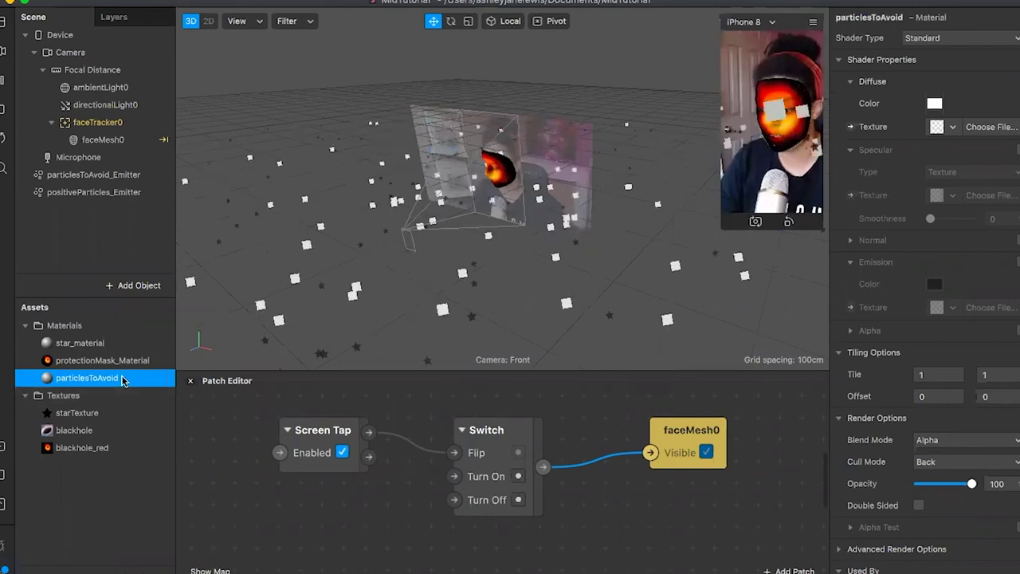
Step: Set the particlesToAvoid material's shader type to Flat and load spaceRadicals.png as its new diffuse texture
{"action": "left_click", "coordinate": [964, 41]}
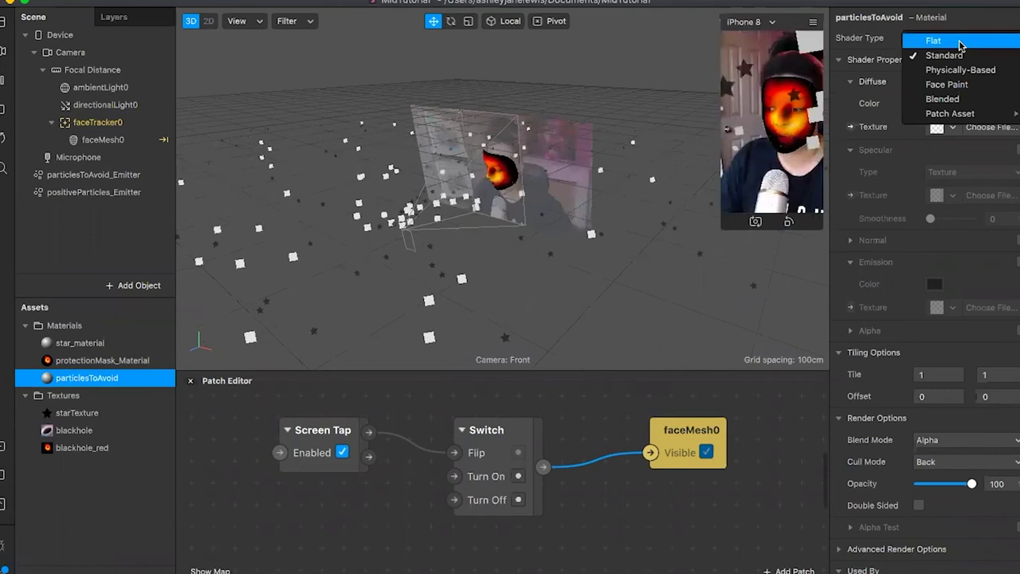
{"action": "left_click", "coordinate": [961, 41]}
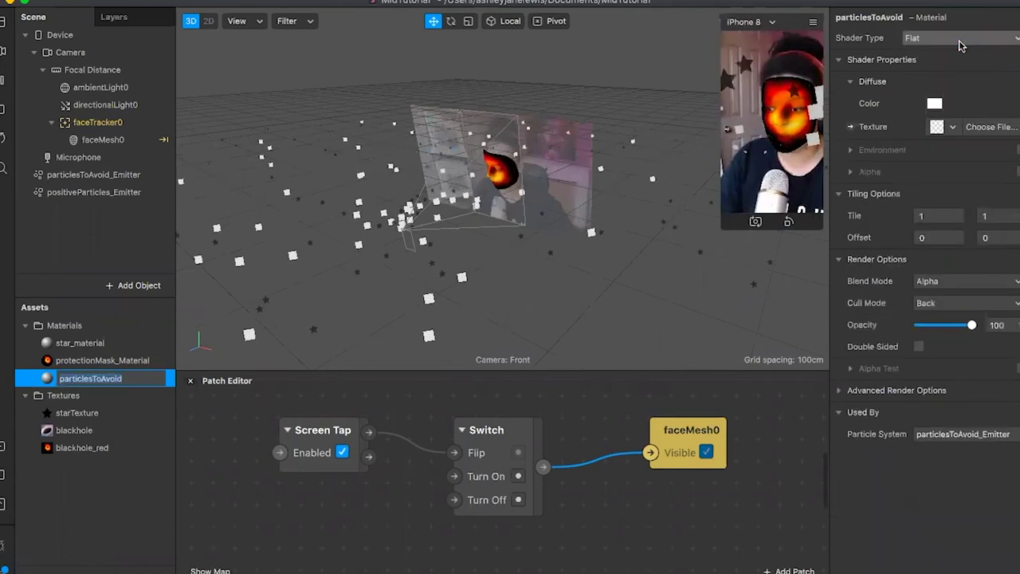
{"action": "left_click", "coordinate": [952, 128]}
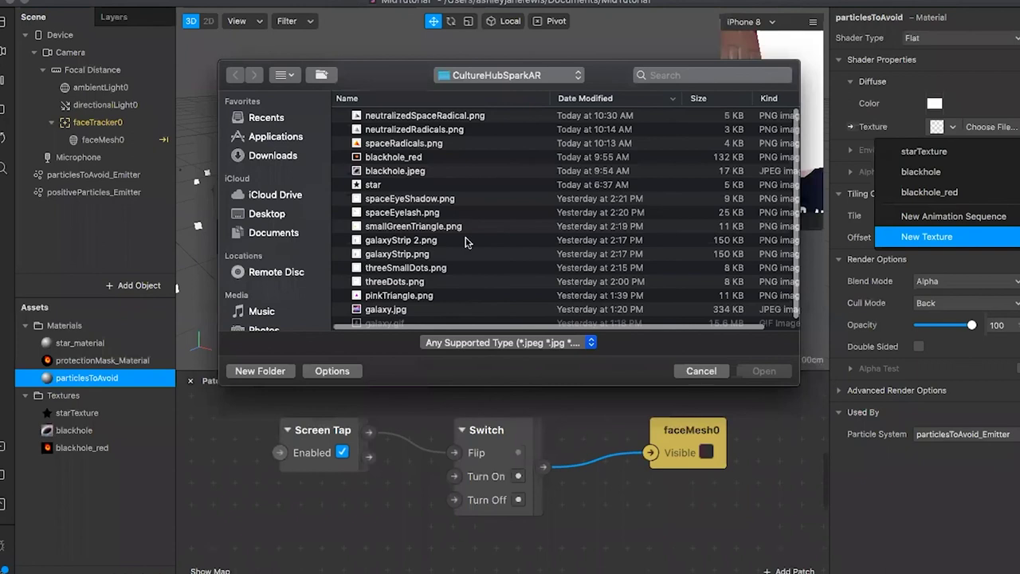
{"action": "left_click", "coordinate": [445, 143]}
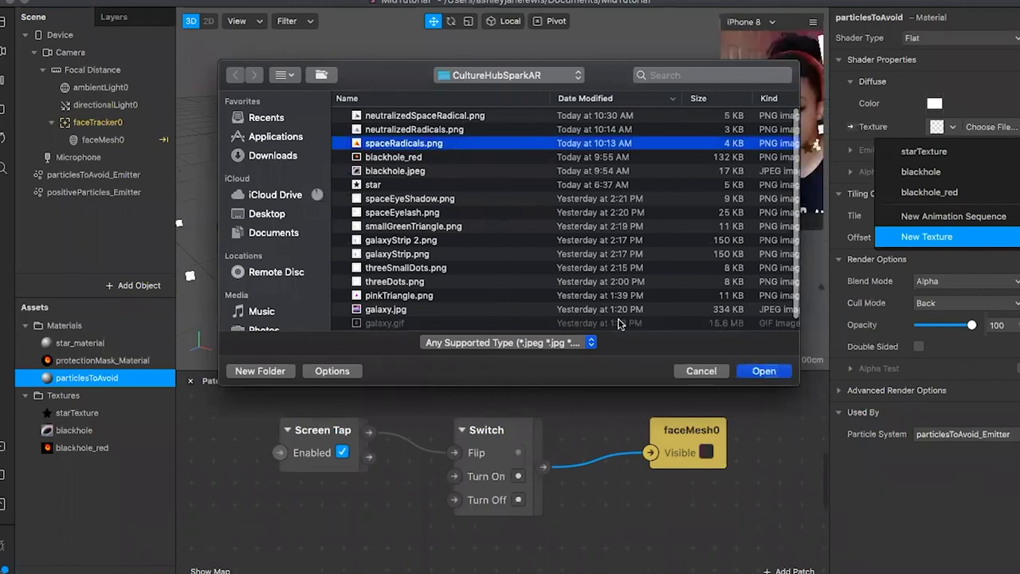
{"action": "left_click", "coordinate": [763, 371]}
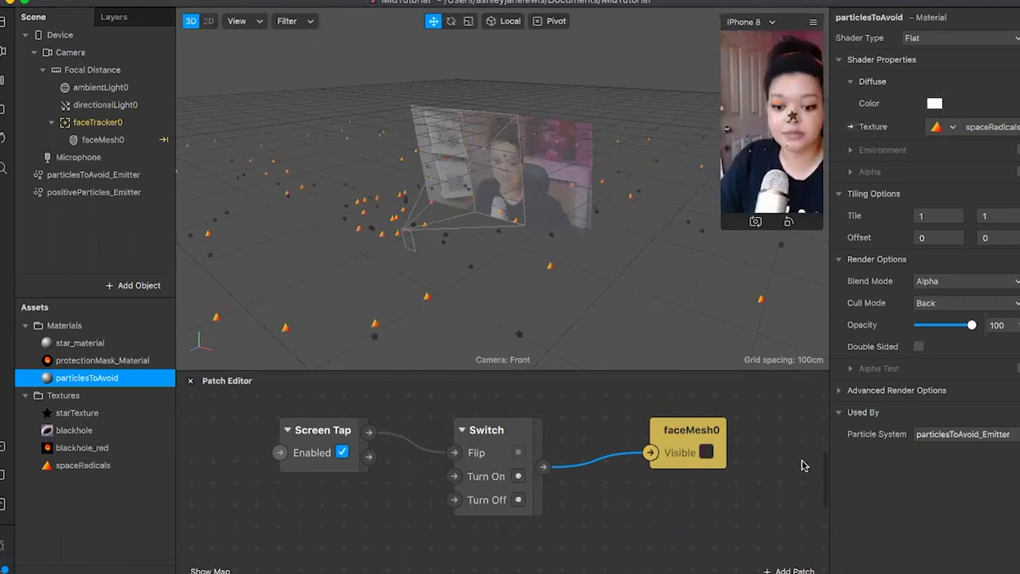
Step: Collapse the Emitter properties of positiveParticles_Emitter and replace its star_material with a newly created material
{"action": "left_click", "coordinate": [133, 198]}
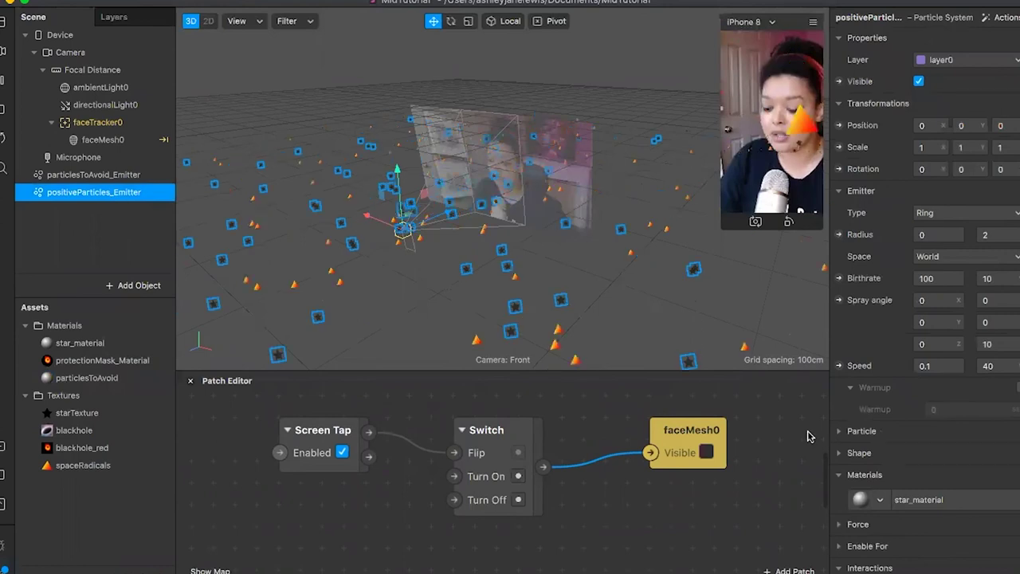
{"action": "left_click", "coordinate": [842, 193]}
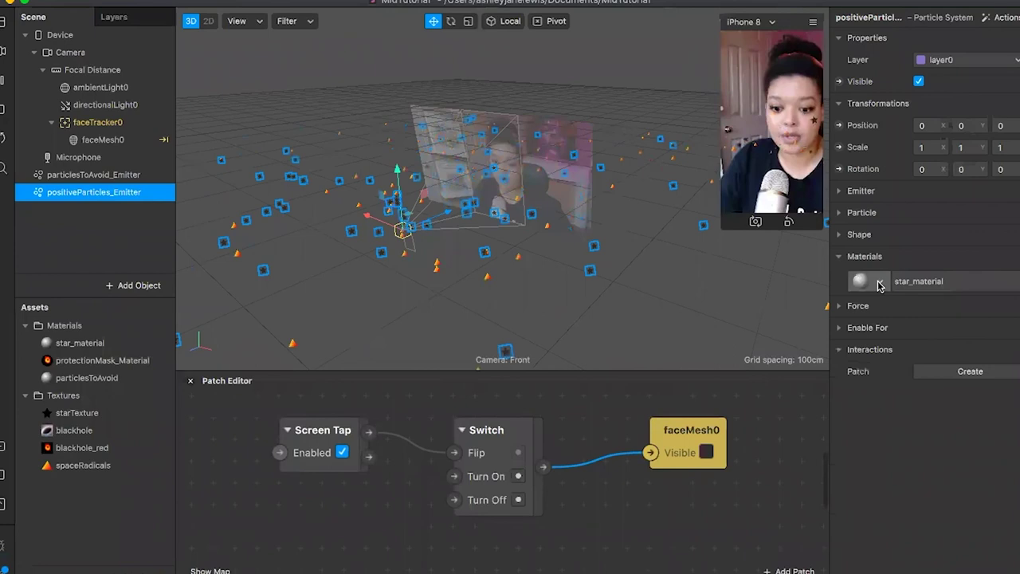
{"action": "left_click", "coordinate": [880, 280]}
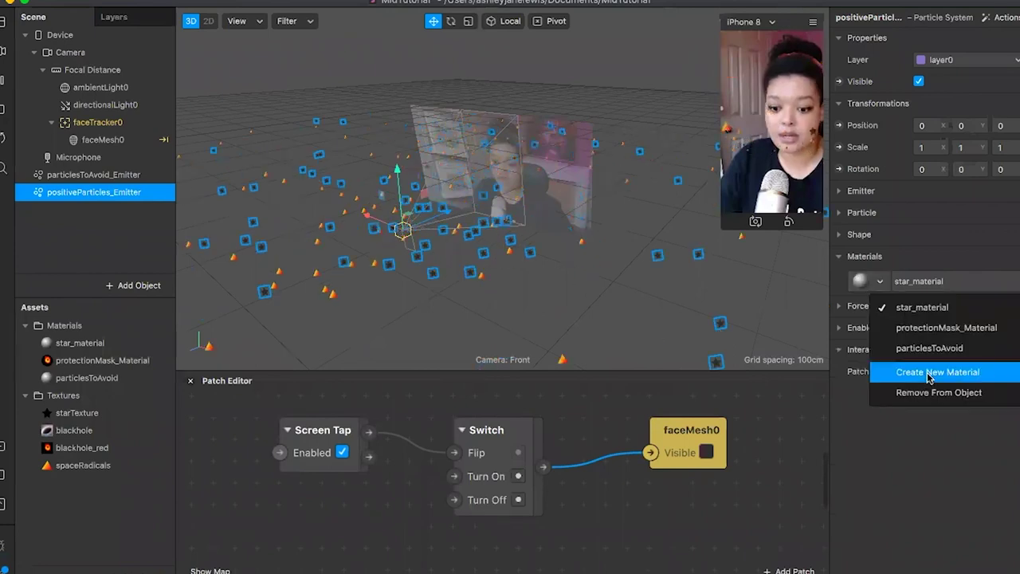
{"action": "left_click", "coordinate": [931, 379]}
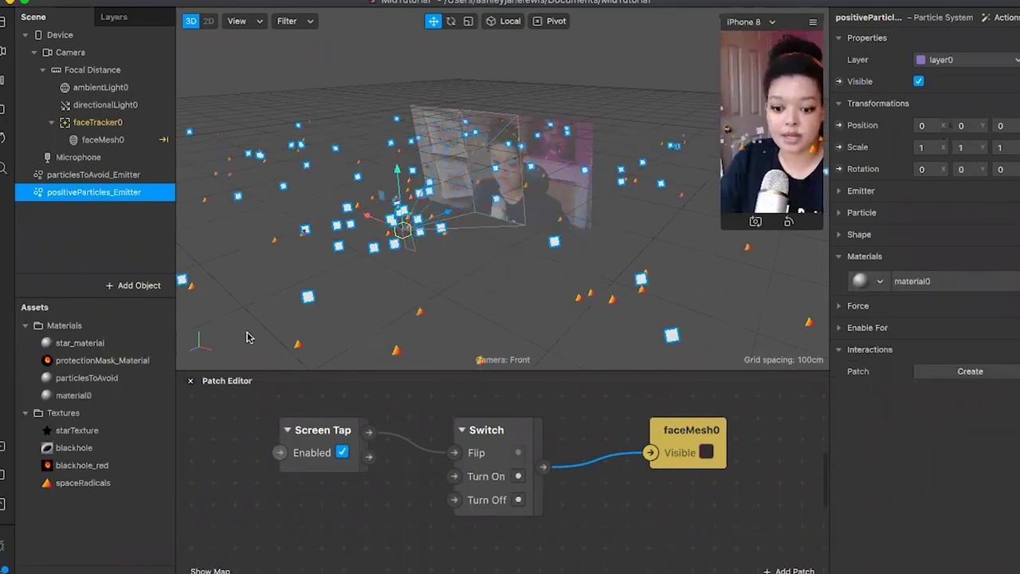
Step: Rename the new material in the assets as positiveParticles
{"action": "left_click", "coordinate": [96, 396]}
{"action": "right_click", "coordinate": [91, 397]}
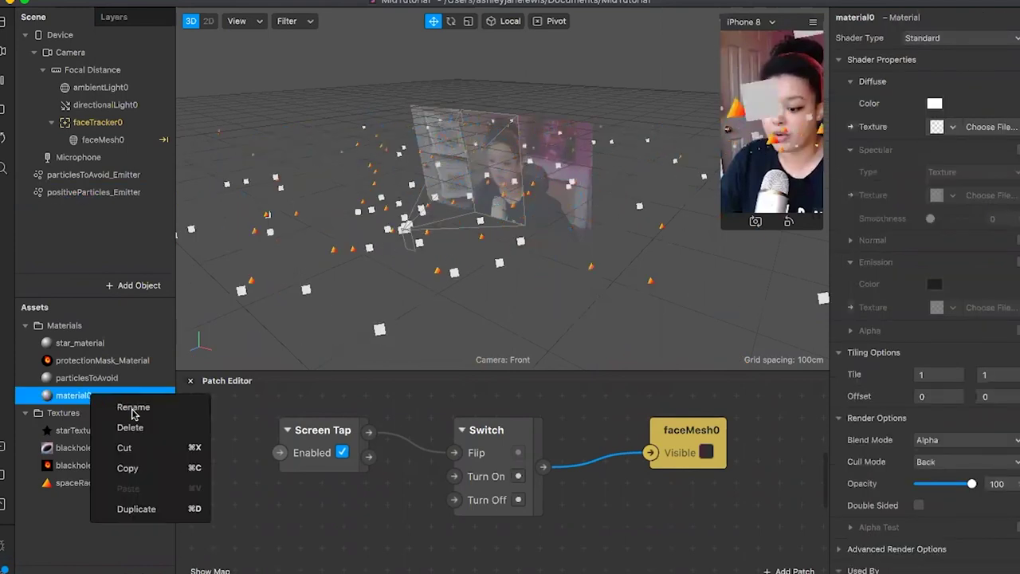
{"action": "left_click", "coordinate": [133, 407]}
{"action": "type", "text": "oisti"}
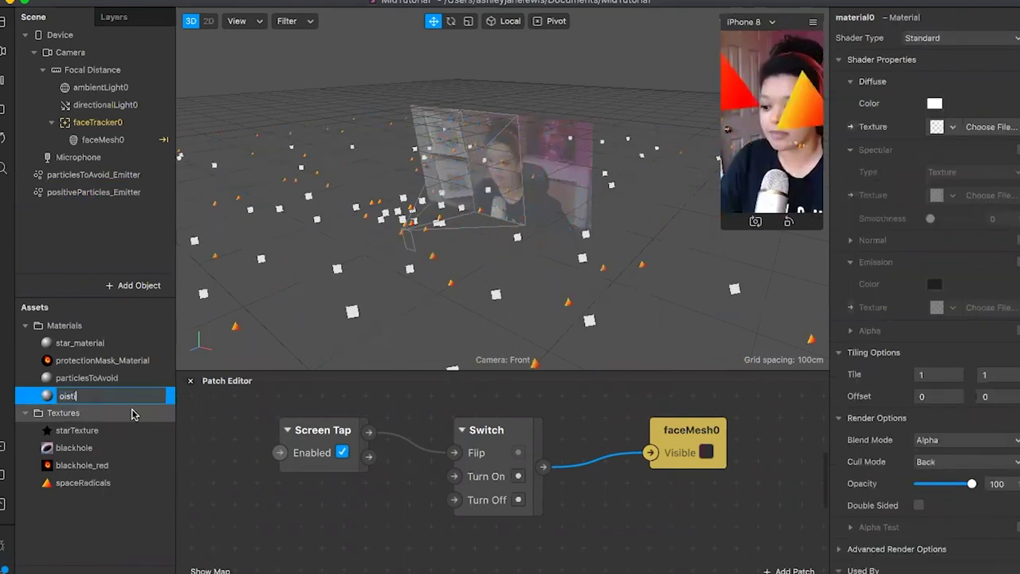
{"action": "key", "text": "BackSpace"}
{"action": "key", "text": "BackSpace"}
{"action": "key", "text": "BackSpace"}
{"action": "key", "text": "BackSpace"}
{"action": "key", "text": "BackSpace"}
{"action": "type", "text": "post"}
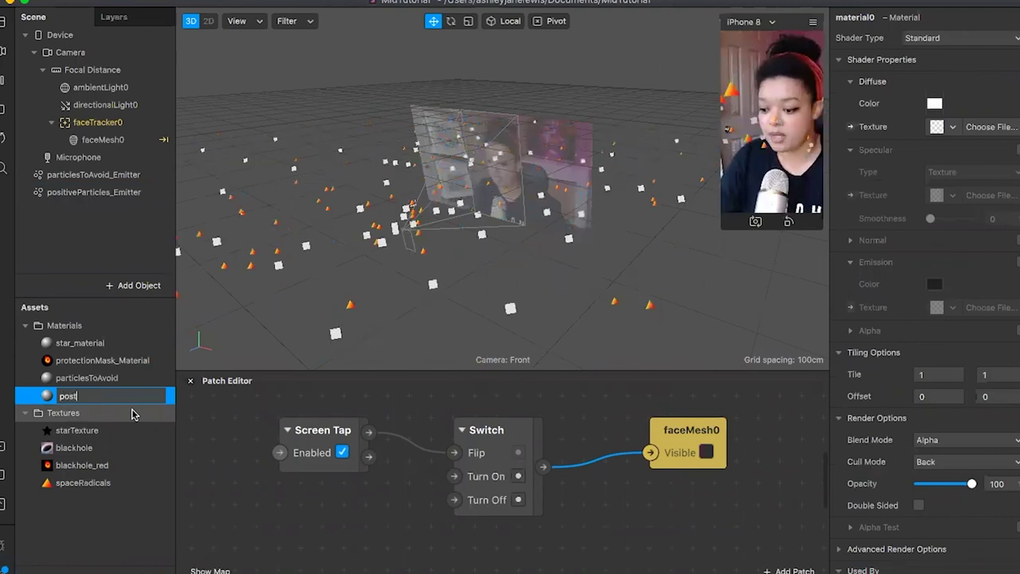
{"action": "key", "text": "BackSpace"}
{"action": "type", "text": "itivePar"}
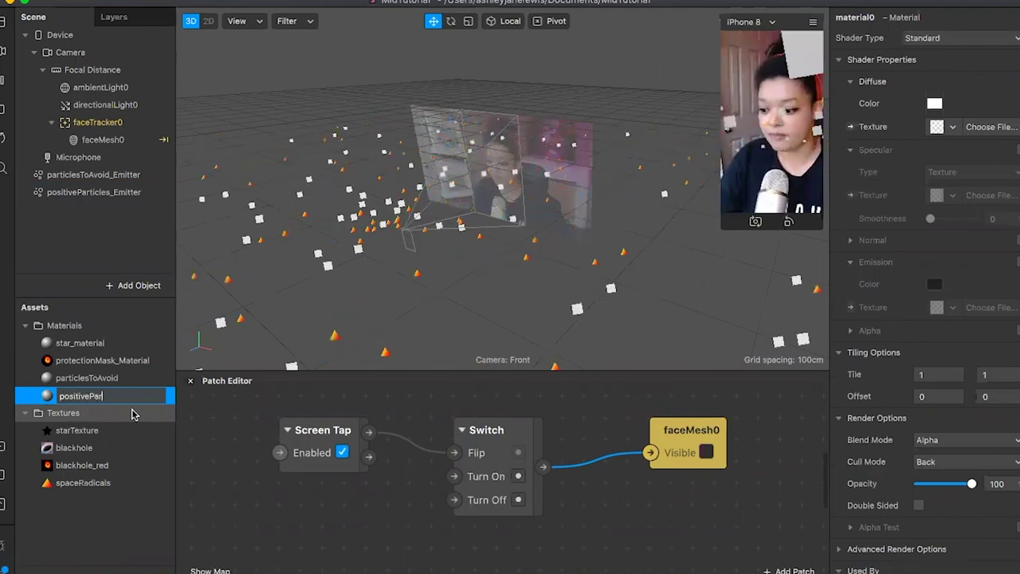
{"action": "type", "text": "ticles"}
{"action": "key", "text": "Return"}
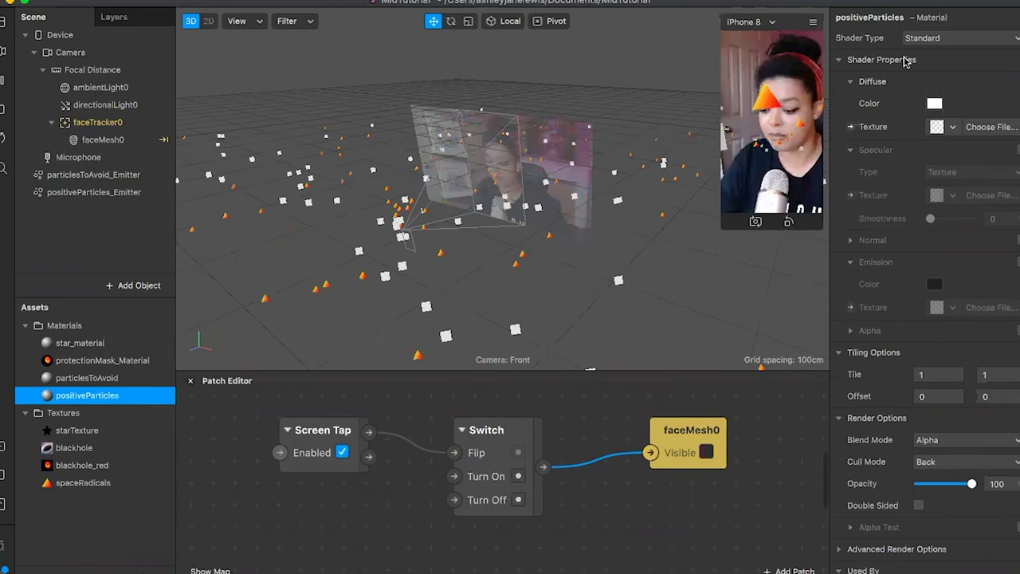
Step: Set the positiveParticles material's shader type to Flat and load neutralizedSpaceRadical.png as its new diffuse texture
{"action": "left_click", "coordinate": [930, 41]}
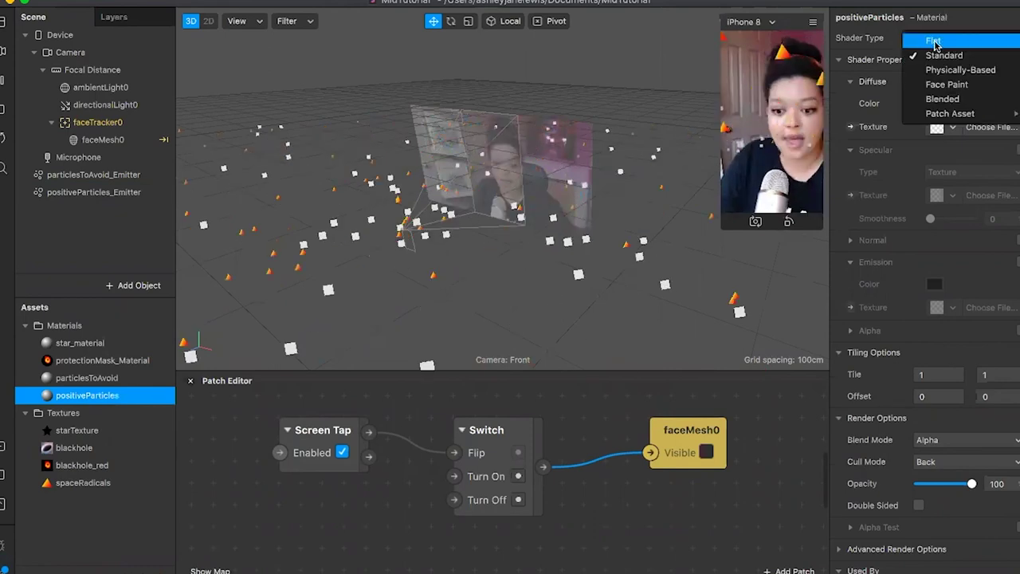
{"action": "left_click", "coordinate": [934, 41]}
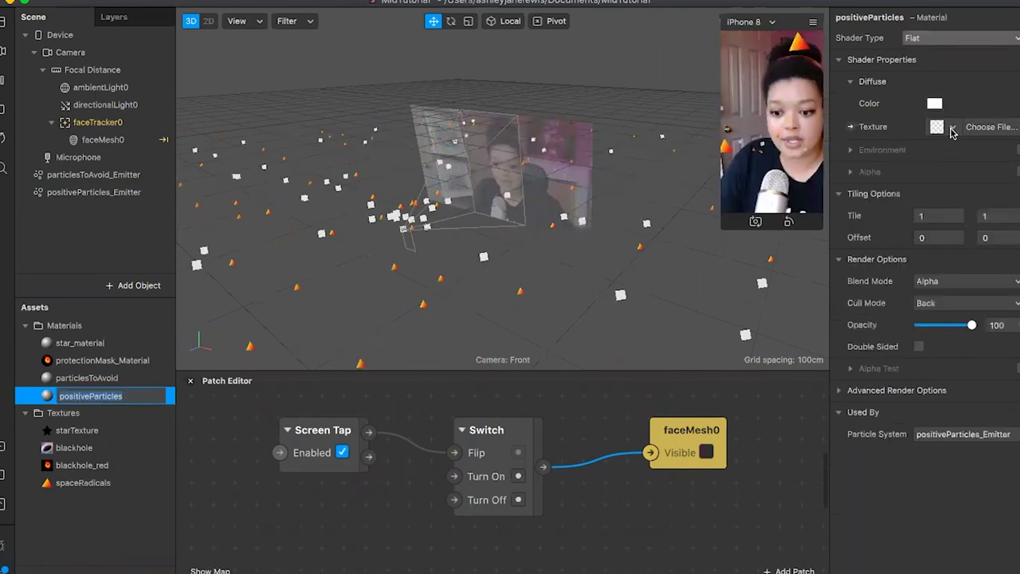
{"action": "left_click", "coordinate": [952, 129]}
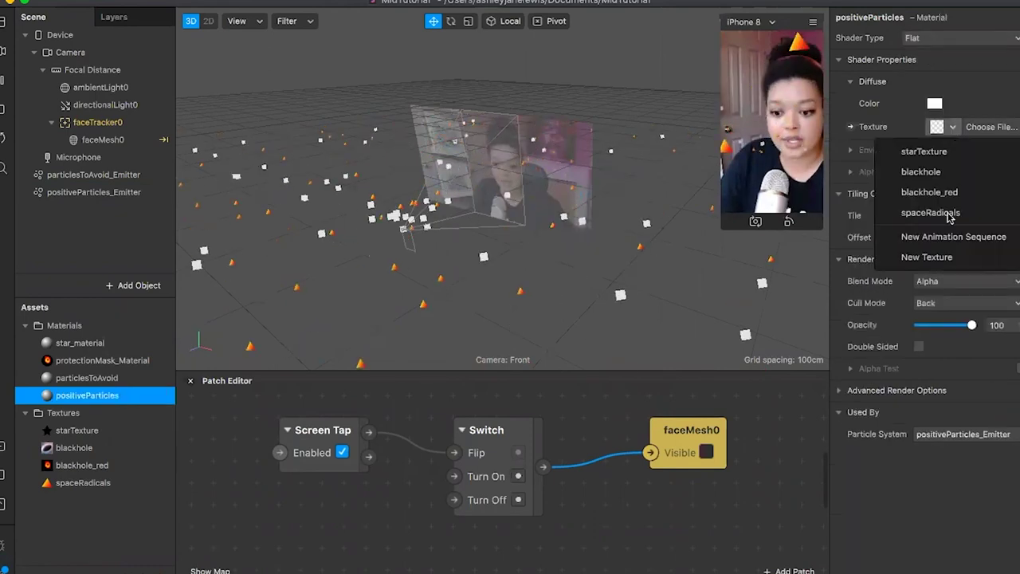
{"action": "left_click", "coordinate": [952, 257]}
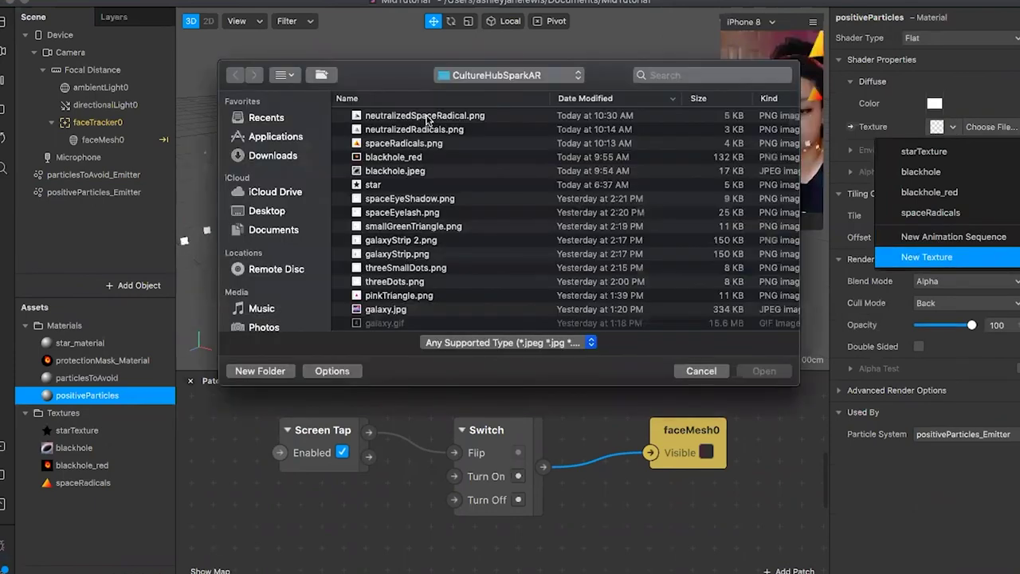
{"action": "left_click", "coordinate": [449, 117]}
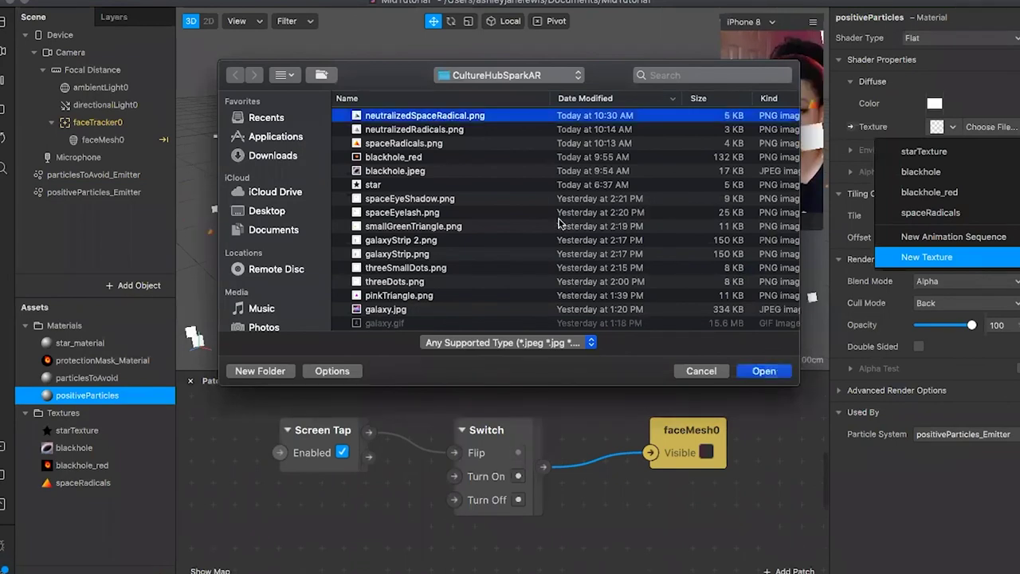
{"action": "left_click", "coordinate": [763, 372]}
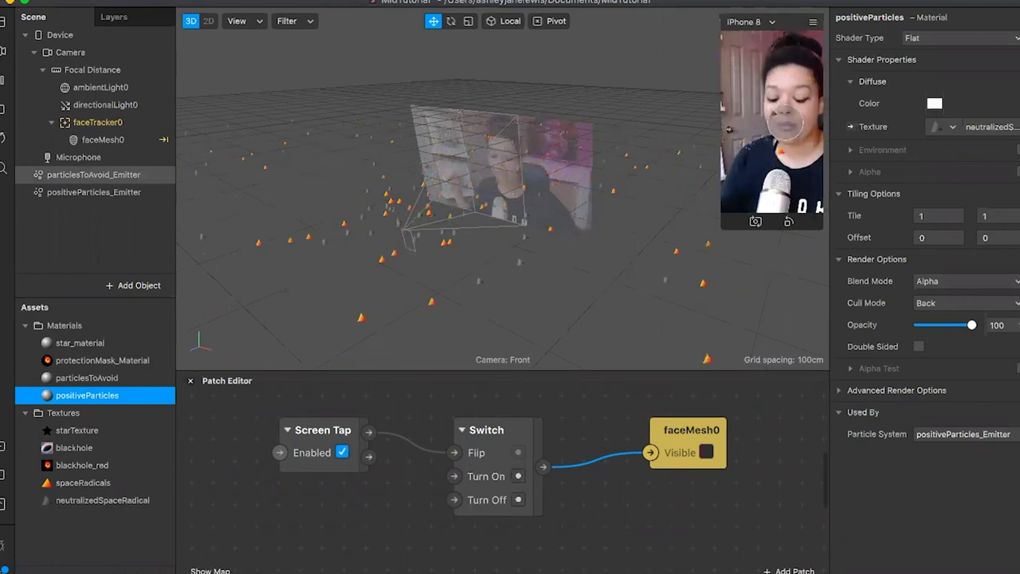
Step: Simulate repeated screen taps in the device preview to check how the face mask toggles among the two kinds of particles
{"action": "left_click", "coordinate": [781, 122]}
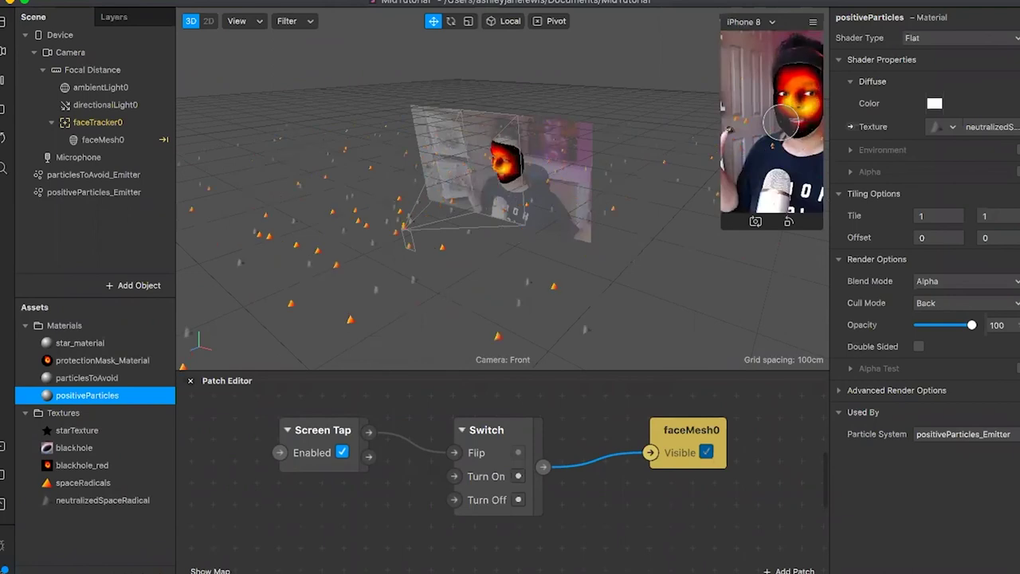
{"action": "left_click", "coordinate": [722, 106]}
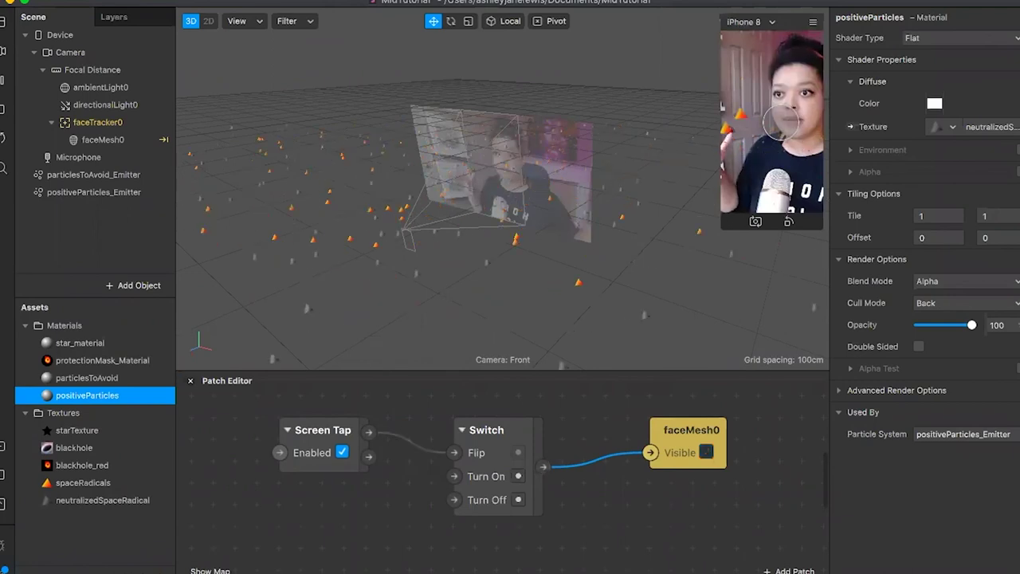
{"action": "left_click", "coordinate": [780, 123]}
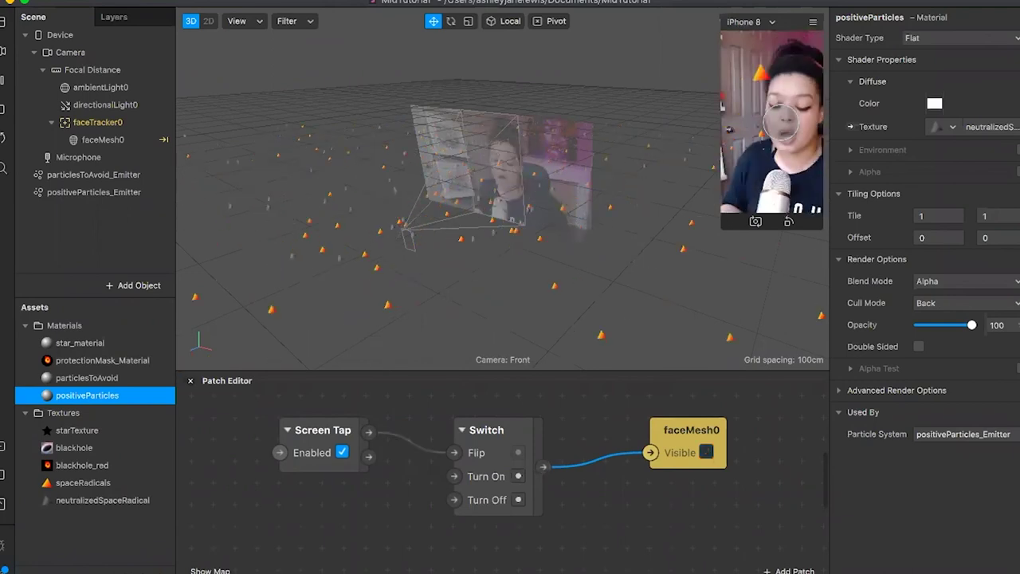
{"action": "left_click", "coordinate": [780, 120]}
{"action": "left_click", "coordinate": [781, 122]}
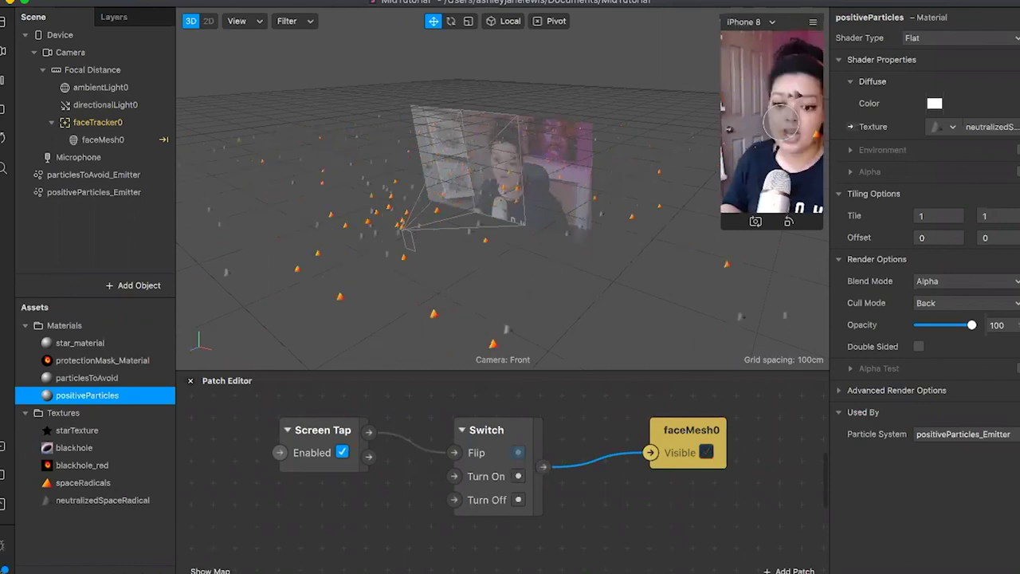
{"action": "left_click", "coordinate": [780, 123]}
{"action": "left_click", "coordinate": [780, 123]}
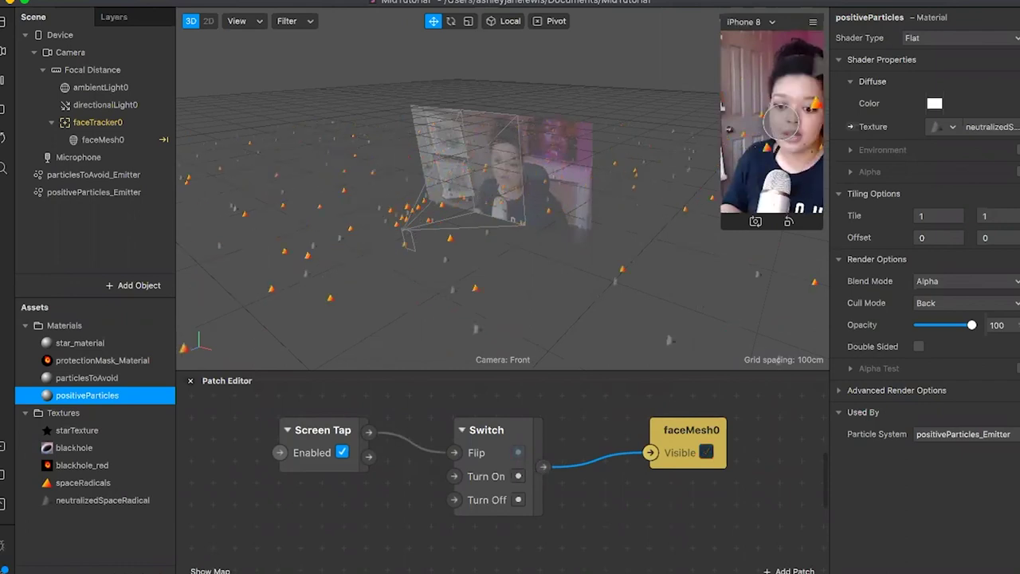
{"action": "left_click", "coordinate": [781, 122]}
{"action": "left_click", "coordinate": [781, 120]}
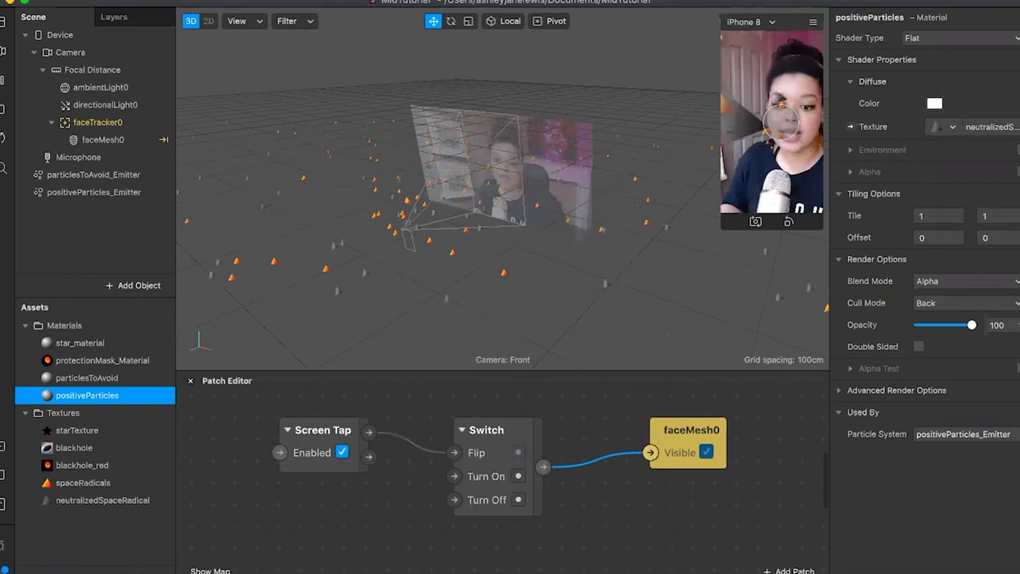
{"action": "left_click", "coordinate": [780, 122]}
{"action": "left_click", "coordinate": [781, 120]}
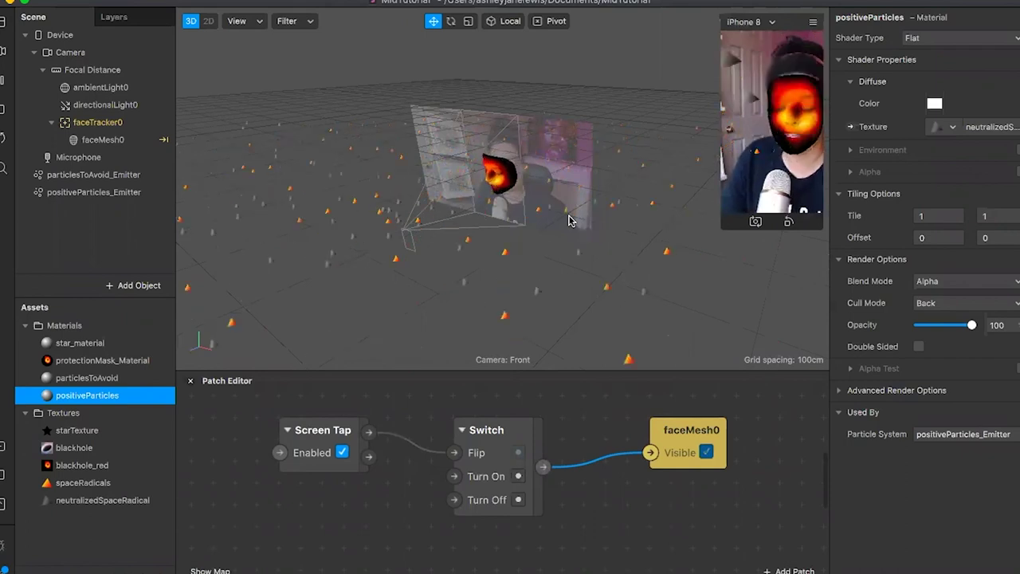
Step: Add a Visible patch for positiveParticles_Emitter, place it below the faceMesh0 patch, and connect the Switch output to it
{"action": "left_click", "coordinate": [102, 196]}
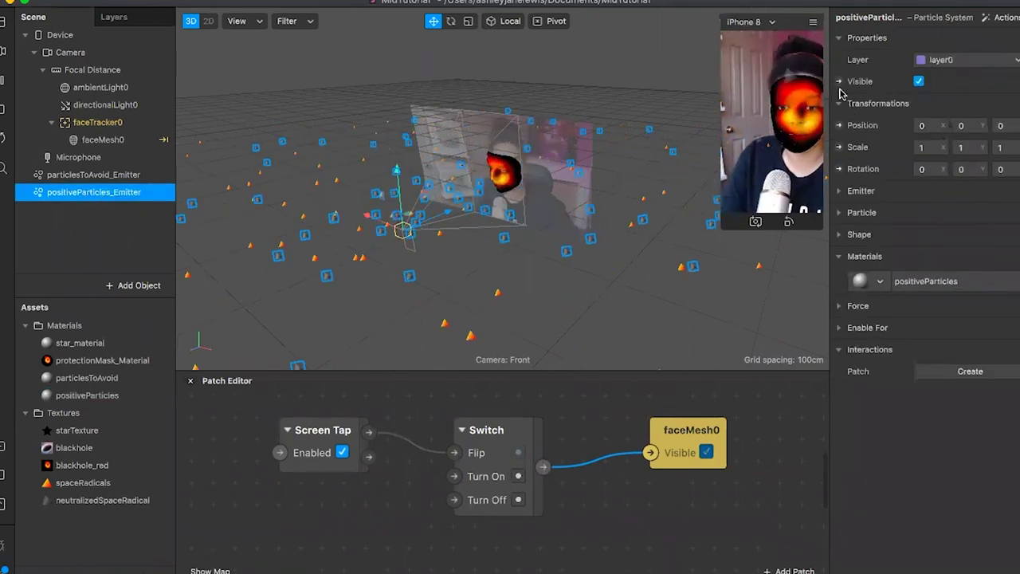
{"action": "mouse_move", "coordinate": [840, 83]}
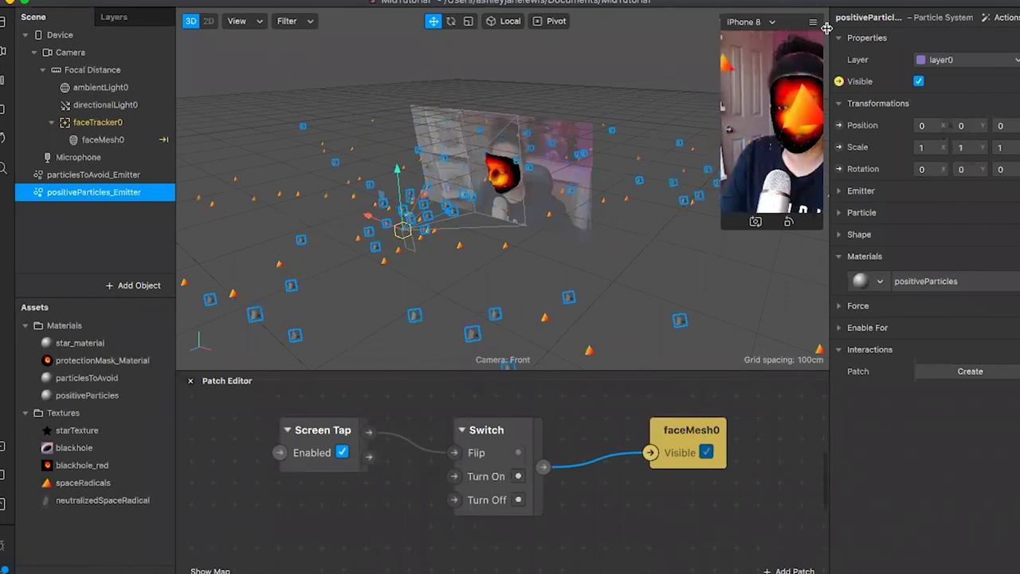
{"action": "left_click", "coordinate": [838, 82]}
{"action": "left_click_drag", "start_coordinate": [635, 516], "coordinate": [741, 498]}
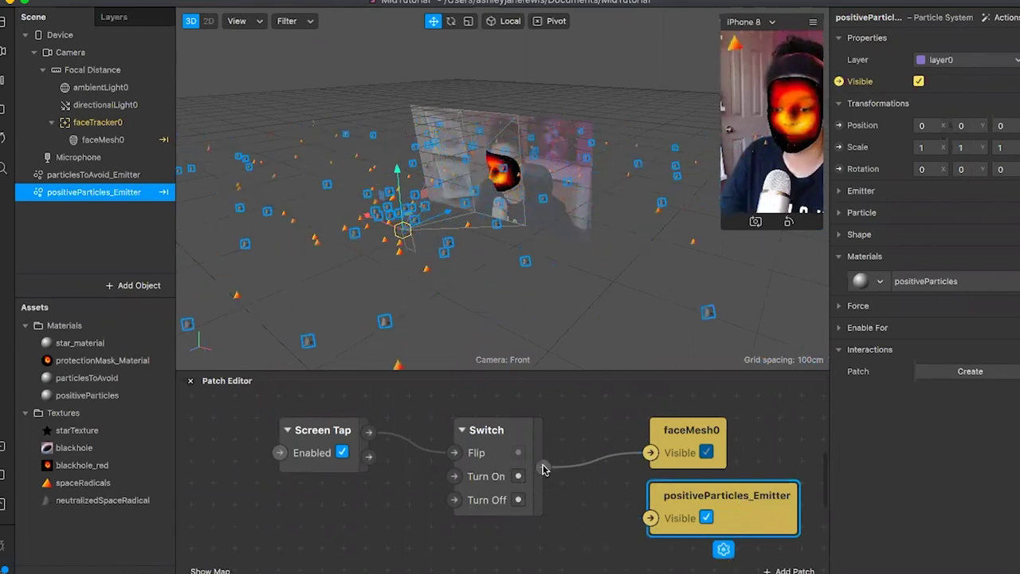
{"action": "left_click_drag", "start_coordinate": [543, 468], "coordinate": [650, 519]}
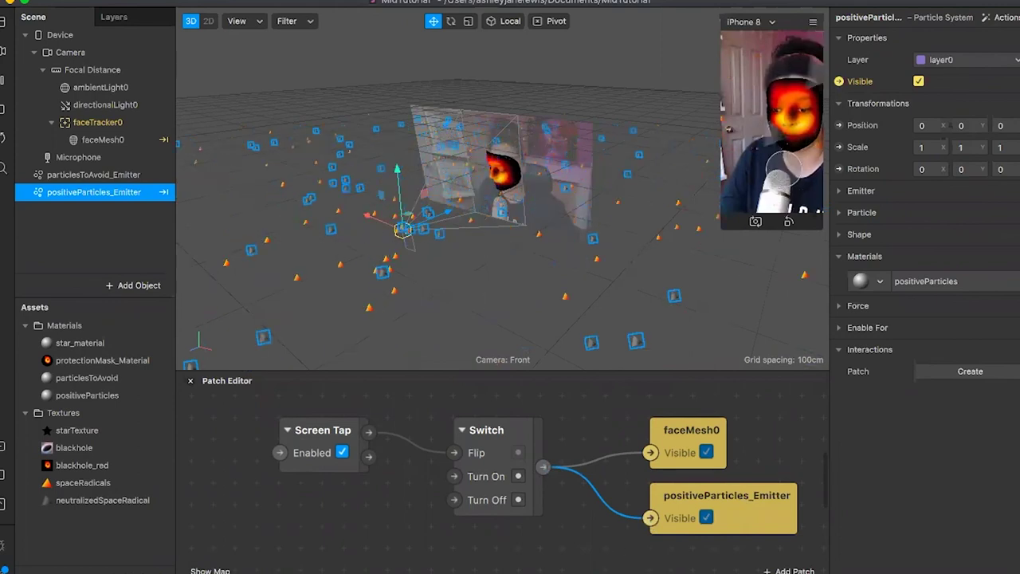
Step: Simulate screen taps in the device preview to check that the face mask and the positive particles toggle together
{"action": "left_click", "coordinate": [783, 168]}
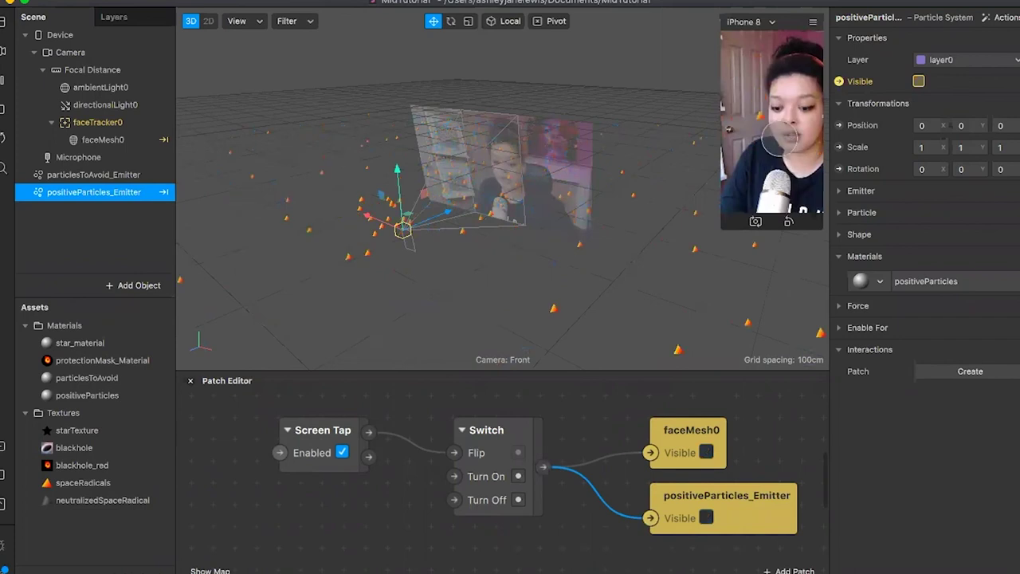
{"action": "left_click", "coordinate": [789, 112]}
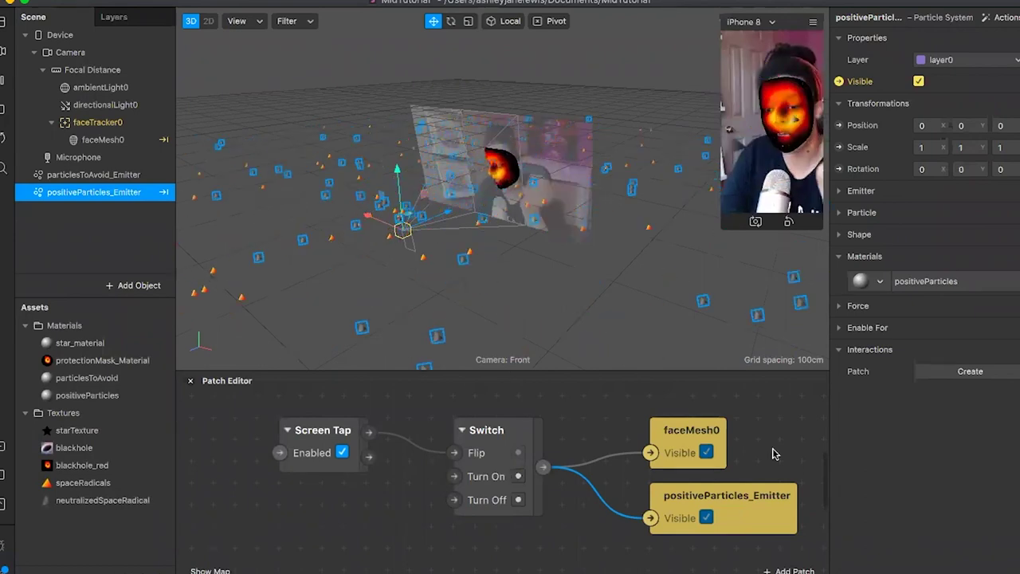
{"action": "scroll", "coordinate": [772, 453], "scroll_direction": "down", "scroll_amount": 3}
{"action": "scroll", "coordinate": [772, 453], "scroll_direction": "up", "scroll_amount": 1}
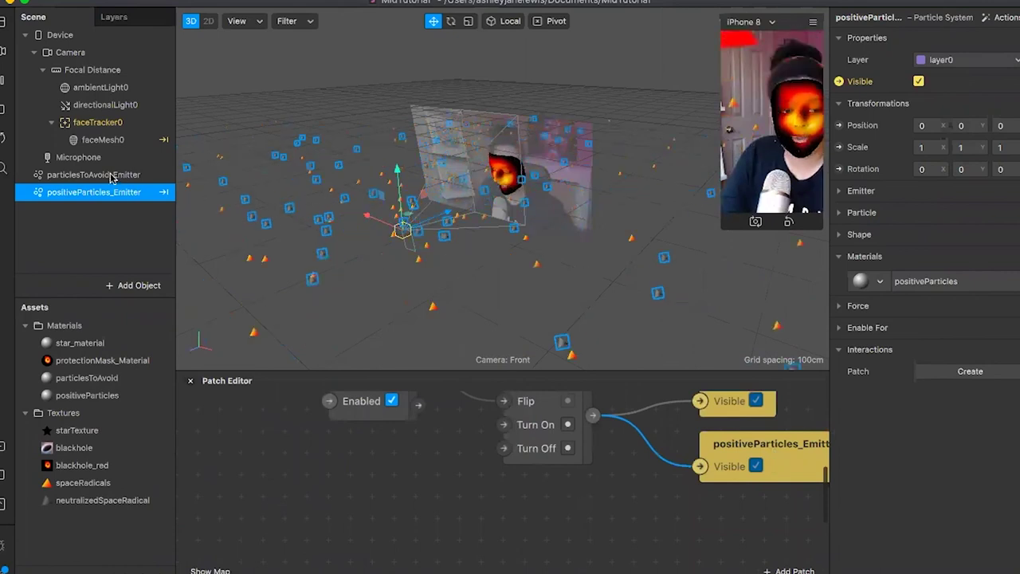
{"action": "left_click", "coordinate": [85, 175]}
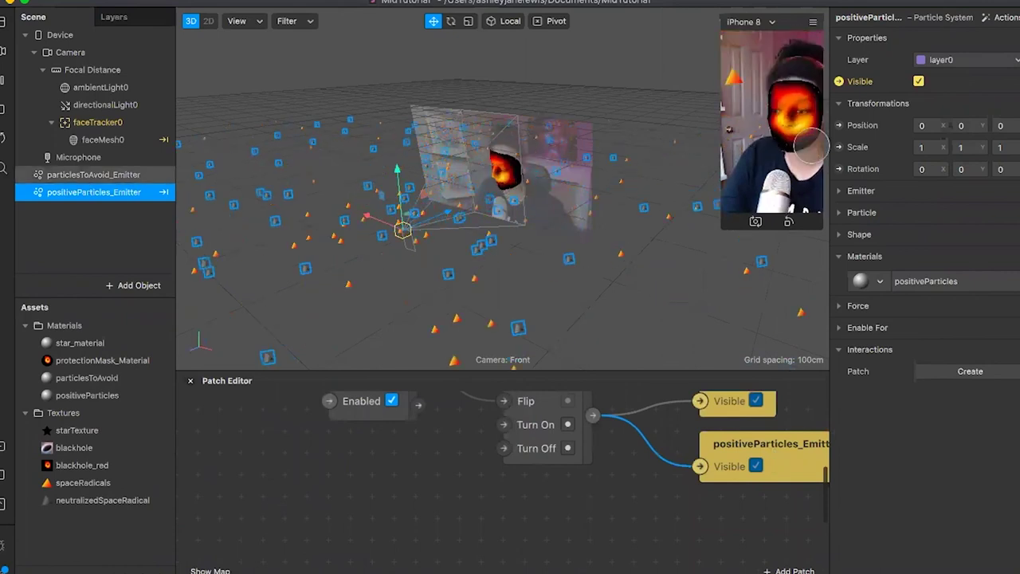
Step: Hide the particlesToAvoid_Emitter and simulate screen taps in the device preview to check how the mask and positive particles toggle
{"action": "left_click", "coordinate": [919, 81]}
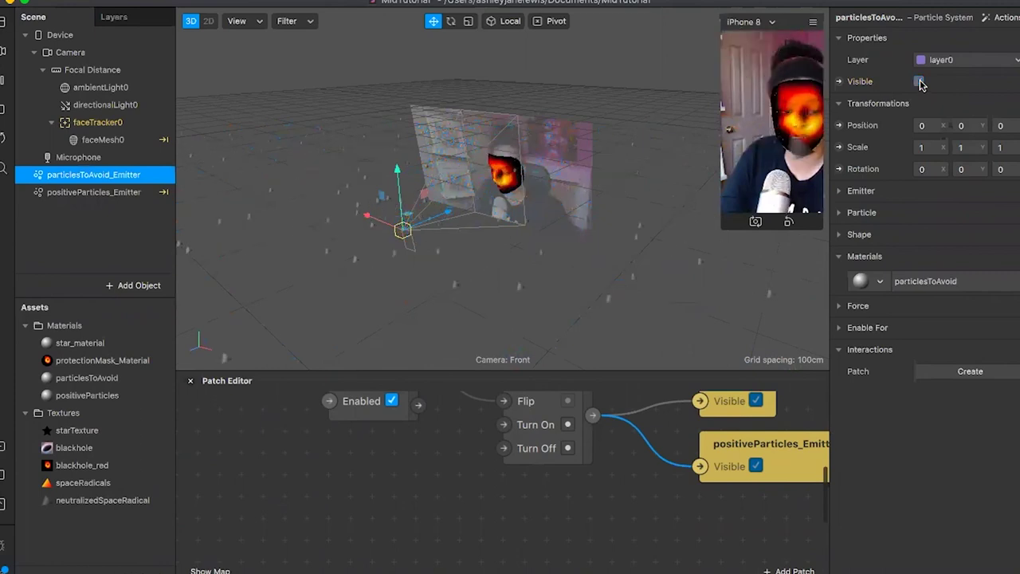
{"action": "left_click", "coordinate": [785, 116]}
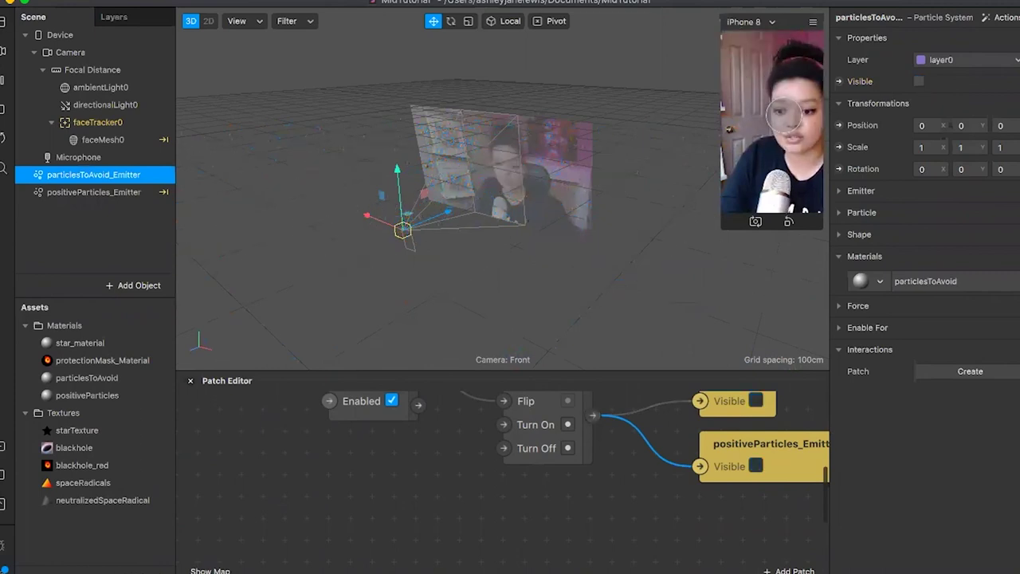
{"action": "left_click", "coordinate": [785, 116]}
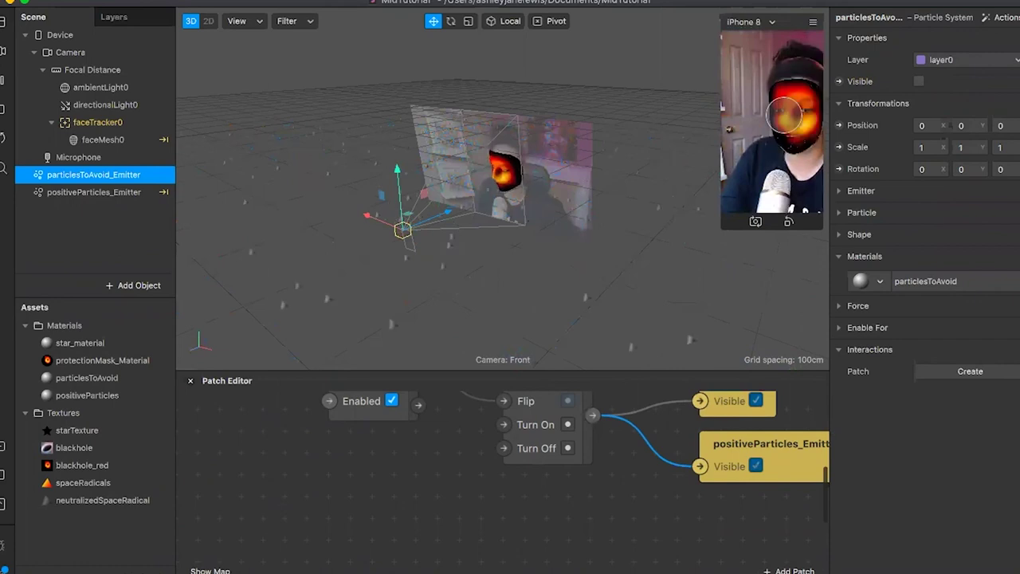
{"action": "left_click", "coordinate": [784, 115]}
{"action": "left_click", "coordinate": [784, 115]}
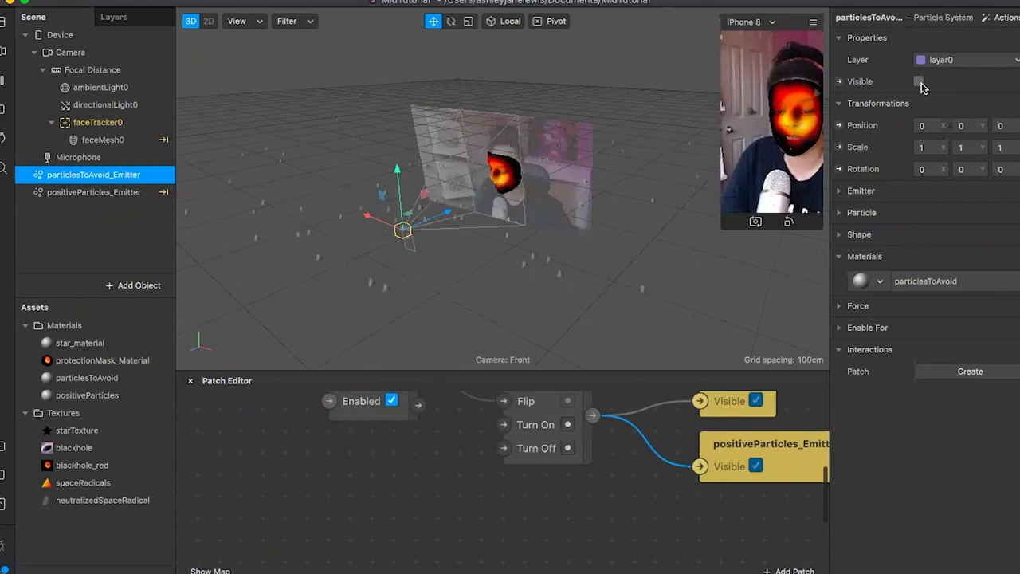
Step: Add a Visible patch for particlesToAvoid_Emitter and place it below the positiveParticles_Emitter patch
{"action": "left_click", "coordinate": [839, 82]}
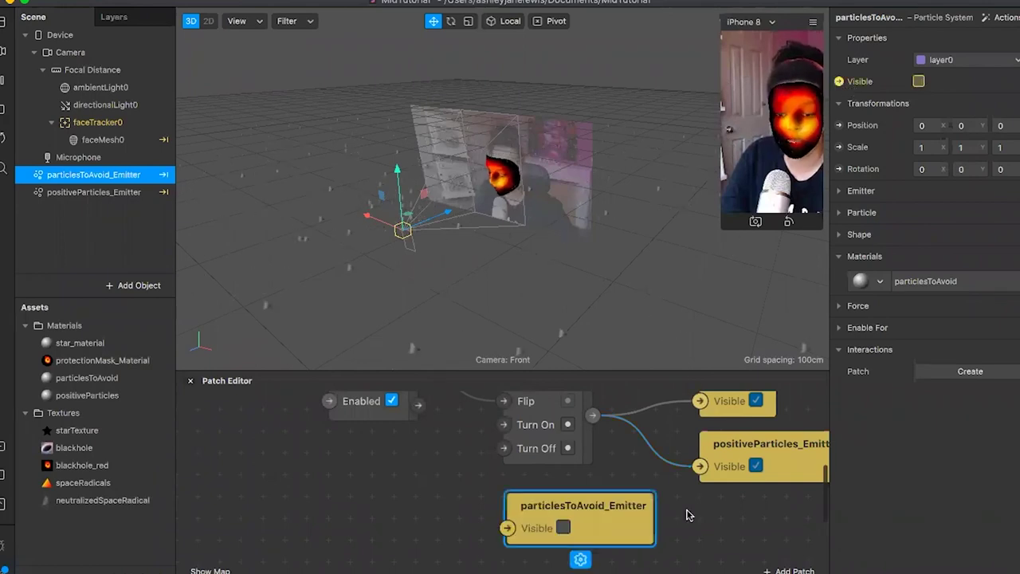
{"action": "scroll", "coordinate": [689, 515], "scroll_direction": "down", "scroll_amount": 1}
{"action": "left_click", "coordinate": [689, 514]}
{"action": "scroll", "coordinate": [690, 513], "scroll_direction": "left", "scroll_amount": 2}
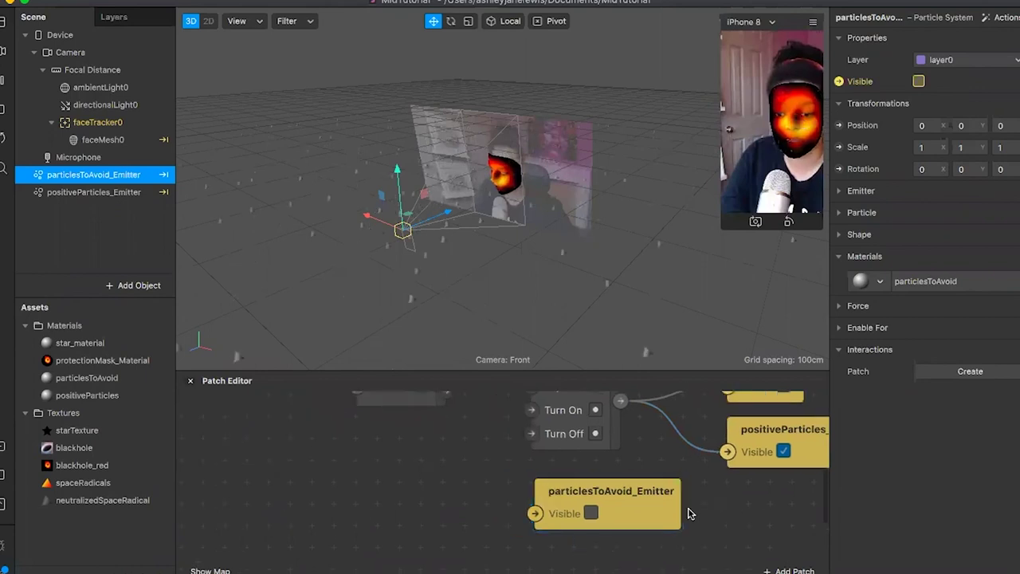
{"action": "scroll", "coordinate": [689, 514], "scroll_direction": "up", "scroll_amount": 2}
{"action": "scroll", "coordinate": [689, 514], "scroll_direction": "left", "scroll_amount": 2}
{"action": "left_click_drag", "start_coordinate": [689, 514], "coordinate": [791, 526]}
{"action": "scroll", "coordinate": [692, 507], "scroll_direction": "right", "scroll_amount": 2}
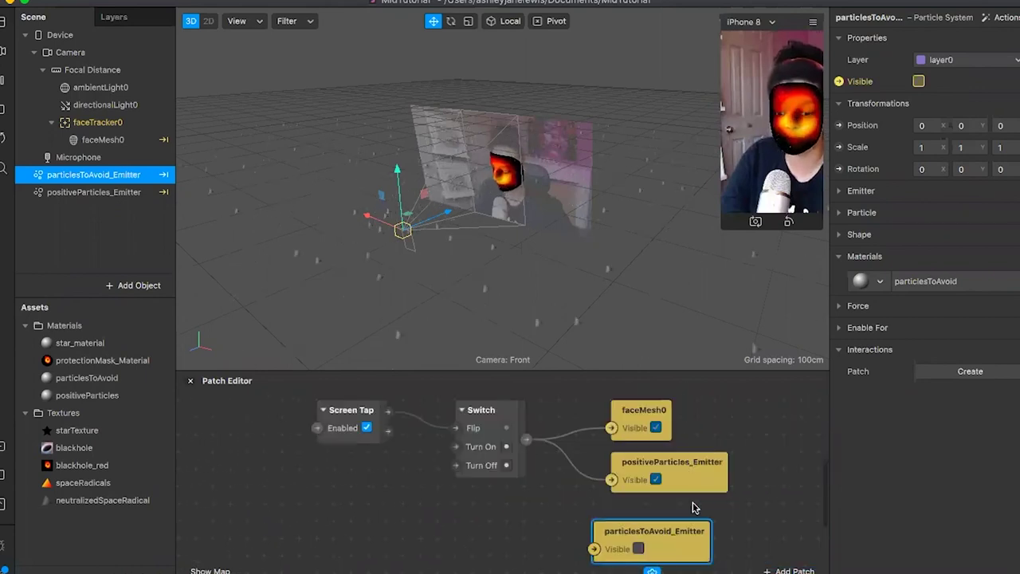
{"action": "scroll", "coordinate": [692, 508], "scroll_direction": "right", "scroll_amount": 2}
{"action": "scroll", "coordinate": [670, 546], "scroll_direction": "up", "scroll_amount": 1}
{"action": "left_click_drag", "start_coordinate": [681, 538], "coordinate": [646, 546]}
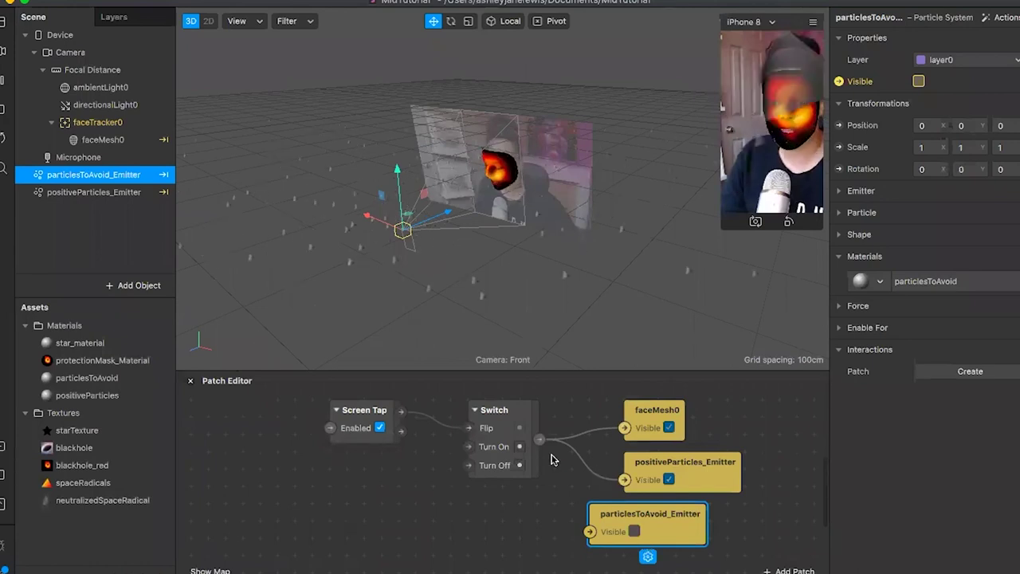
Step: Try driving the particlesToAvoid_Emitter visibility directly from the Switch output, test it with screen taps, and remove the connection
{"action": "left_click_drag", "start_coordinate": [541, 443], "coordinate": [589, 531]}
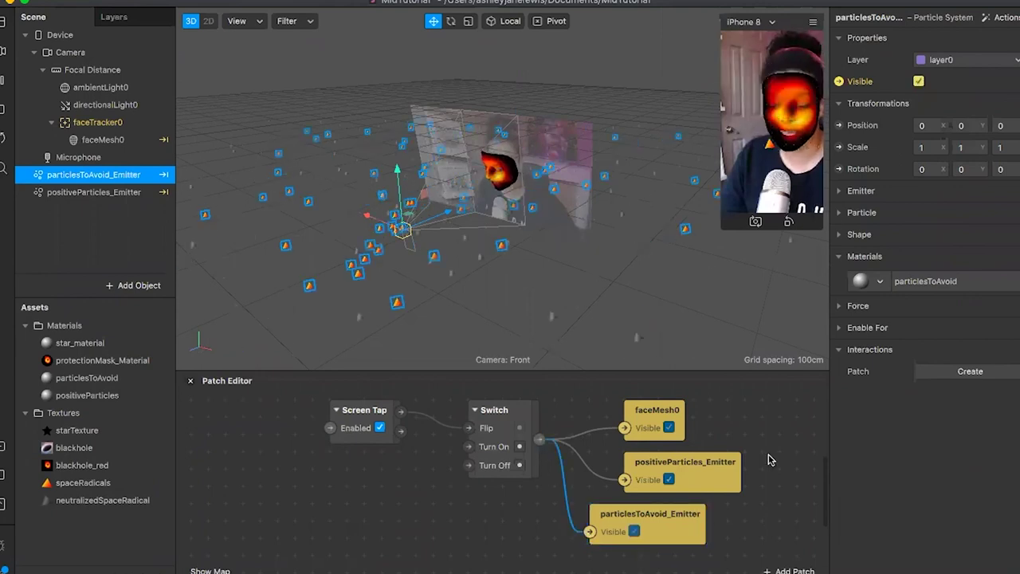
{"action": "left_click", "coordinate": [789, 80]}
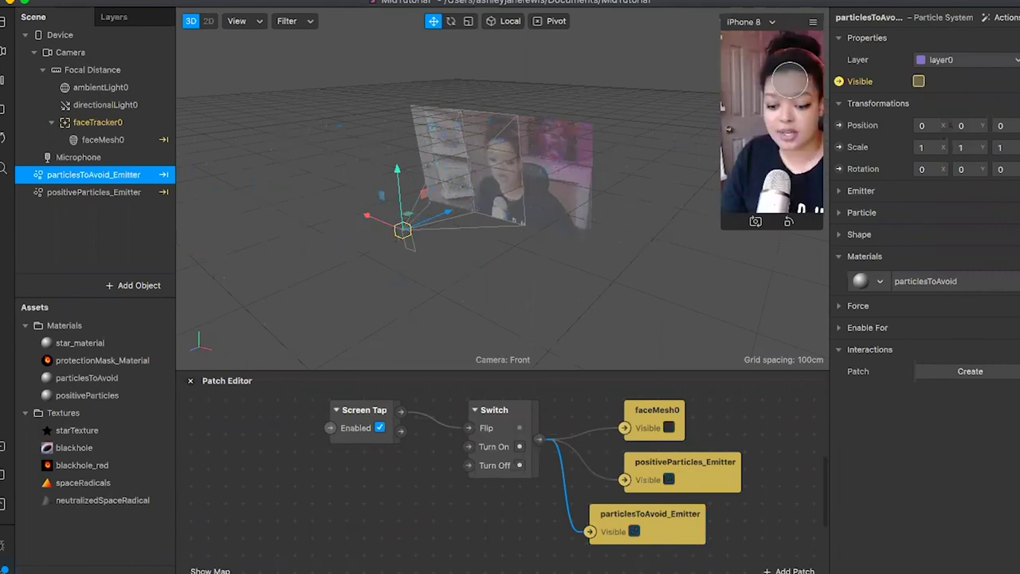
{"action": "left_click", "coordinate": [789, 81]}
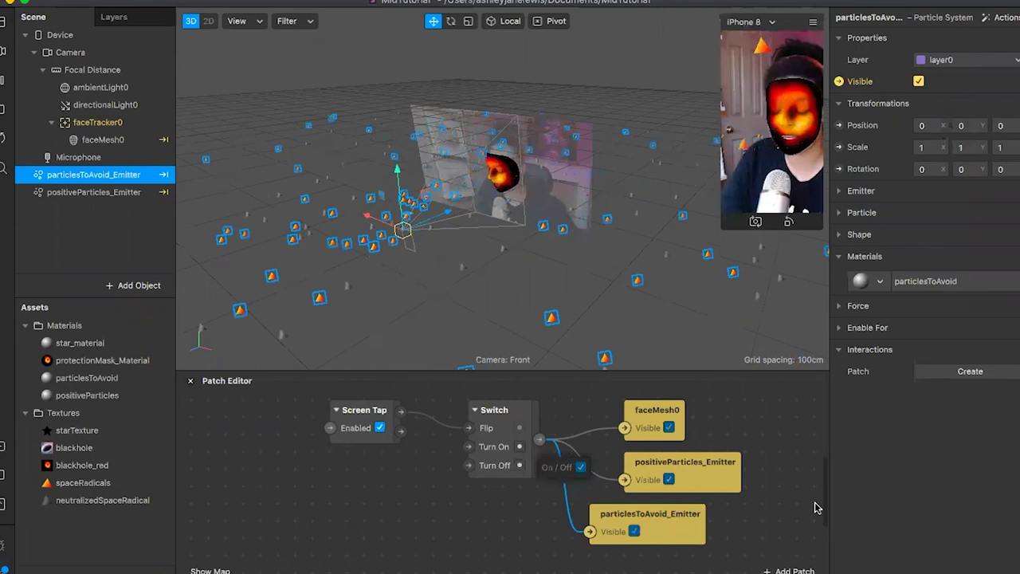
{"action": "key", "text": "BackSpace"}
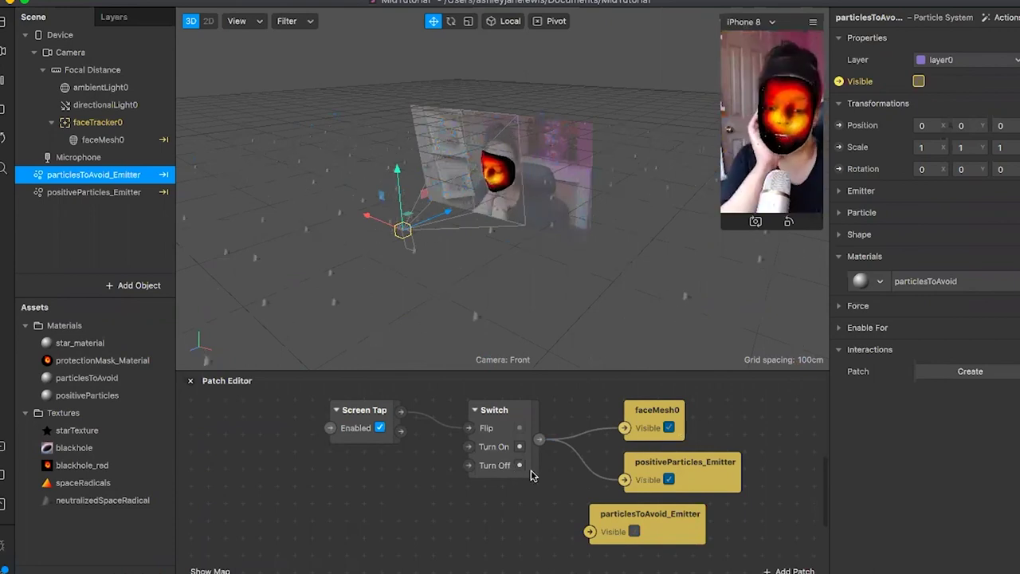
Step: Add a Not logic patch beside the particlesToAvoid_Emitter patch
{"action": "double_click", "coordinate": [524, 515]}
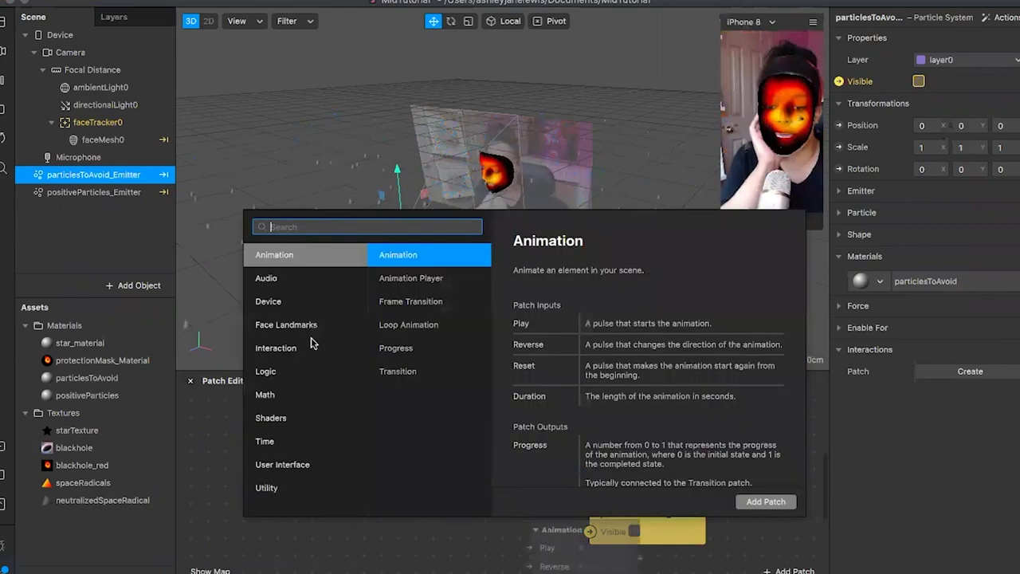
{"action": "left_click", "coordinate": [307, 377]}
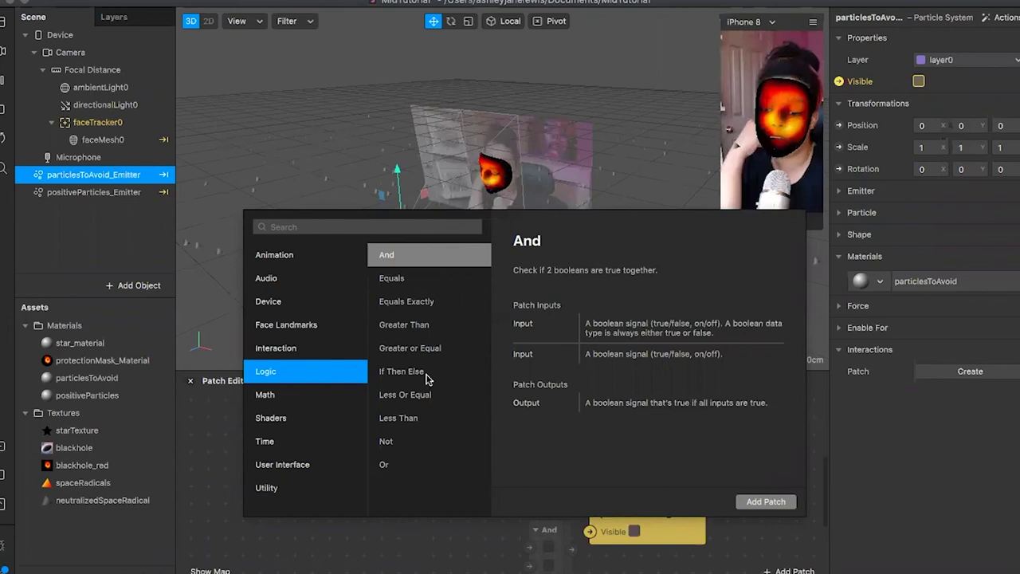
{"action": "left_click", "coordinate": [430, 440]}
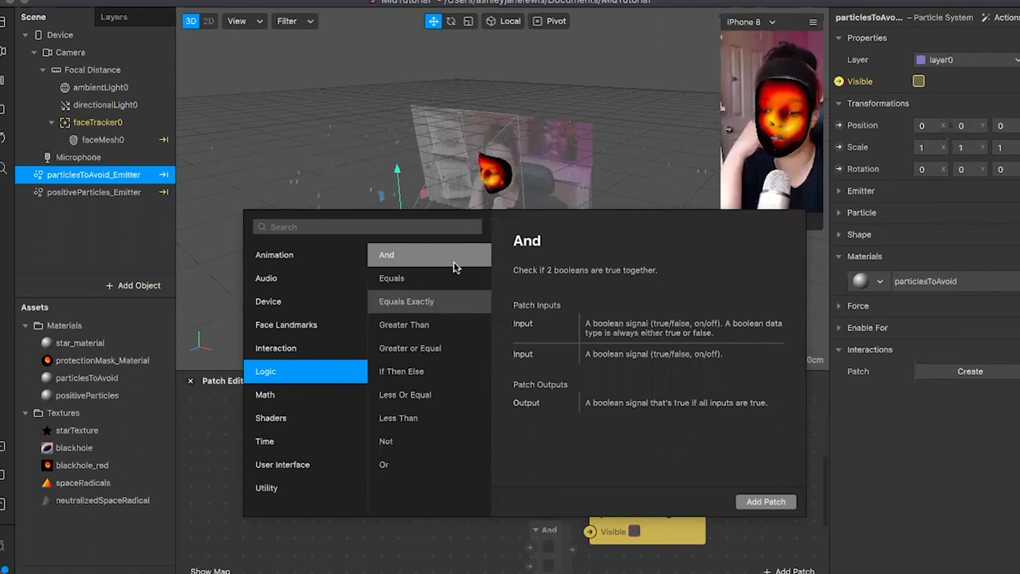
{"action": "left_click", "coordinate": [411, 443]}
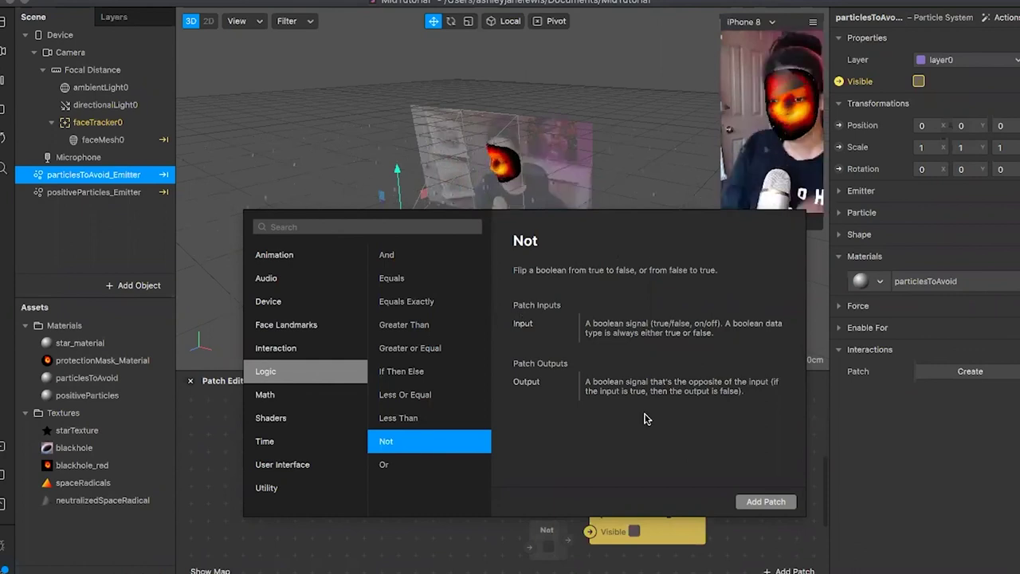
{"action": "left_click", "coordinate": [531, 511]}
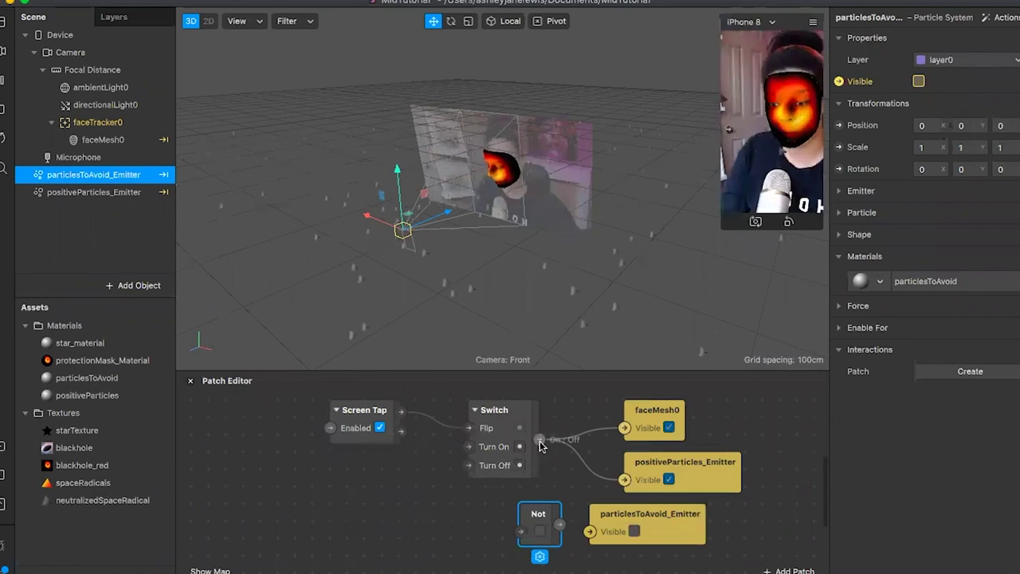
Step: Connect the Switch output through the Not patch to the particlesToAvoid_Emitter Visible input, spacing the two patches farther along the row
{"action": "left_click_drag", "start_coordinate": [539, 443], "coordinate": [517, 532]}
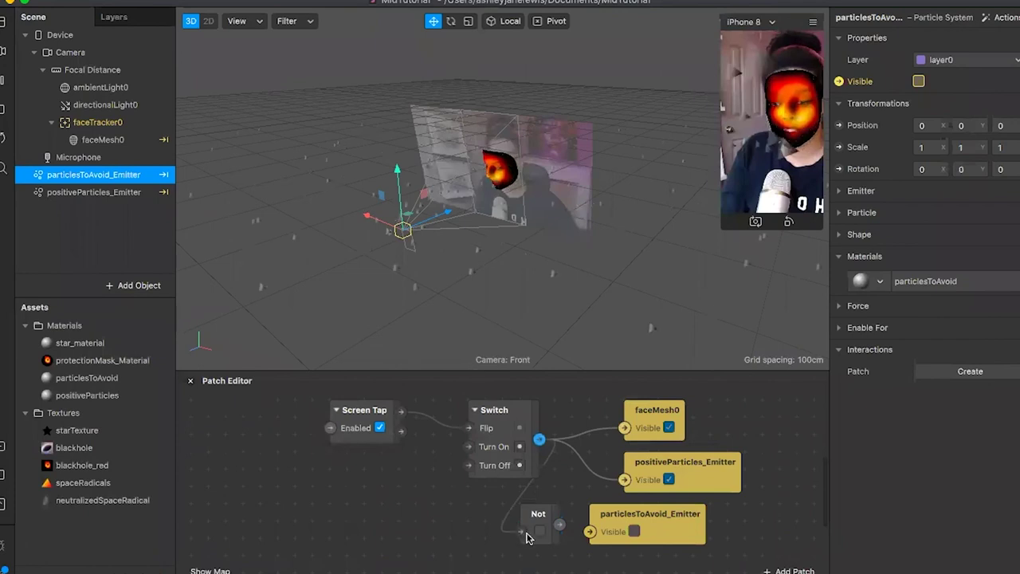
{"action": "left_click_drag", "start_coordinate": [700, 524], "coordinate": [786, 527]}
{"action": "left_click_drag", "start_coordinate": [550, 518], "coordinate": [676, 534]}
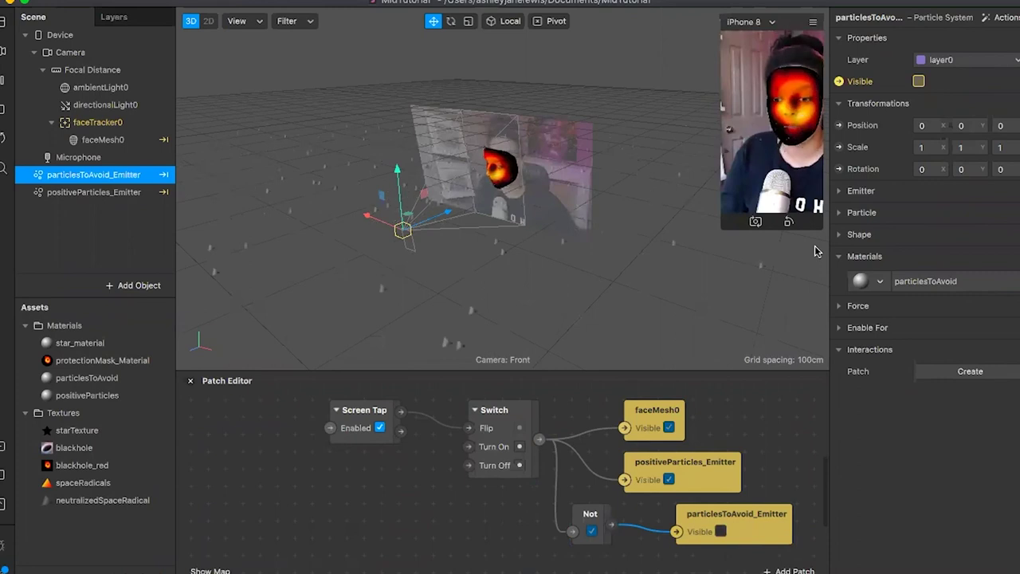
Step: Simulate repeated screen taps in the device preview to check that the avoid particles alternate with the face mask and positive particles
{"action": "left_click", "coordinate": [772, 128]}
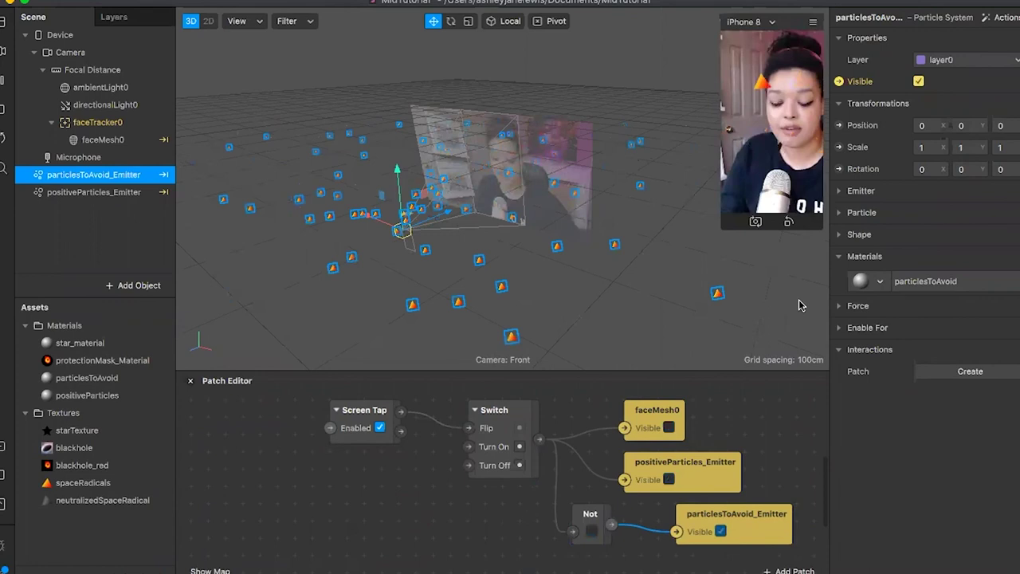
{"action": "left_click", "coordinate": [786, 173]}
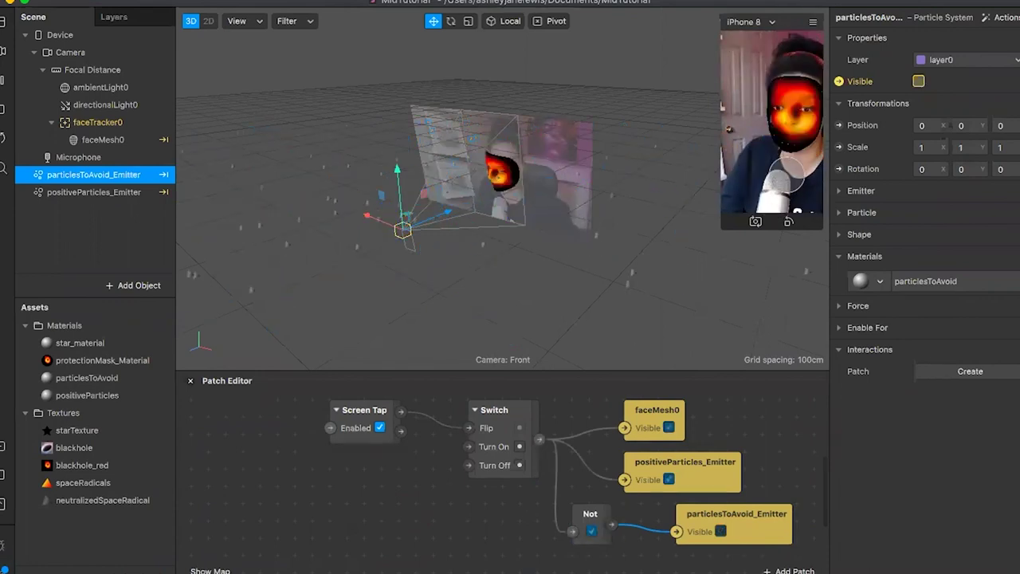
{"action": "left_click", "coordinate": [786, 145]}
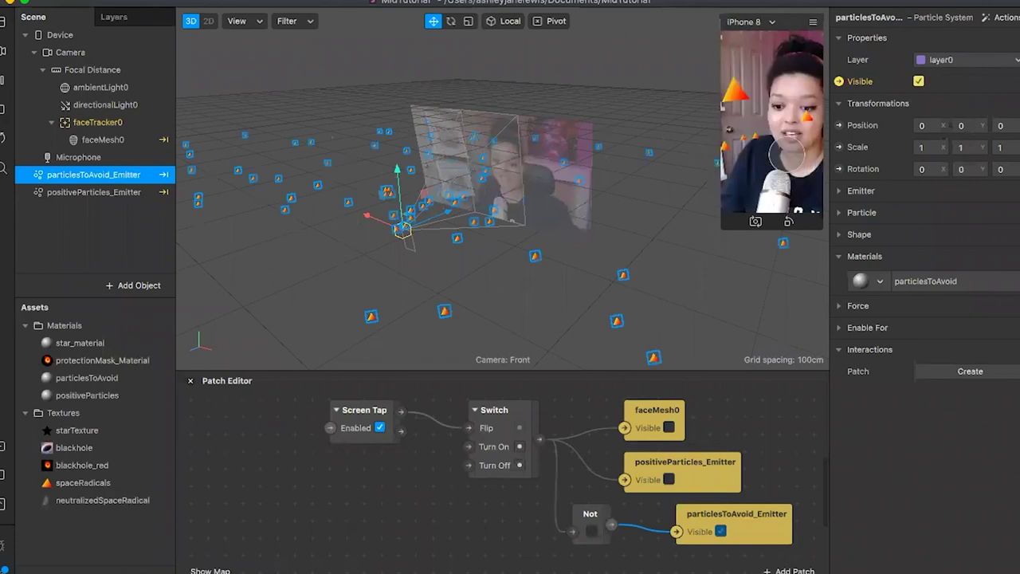
{"action": "left_click", "coordinate": [786, 144]}
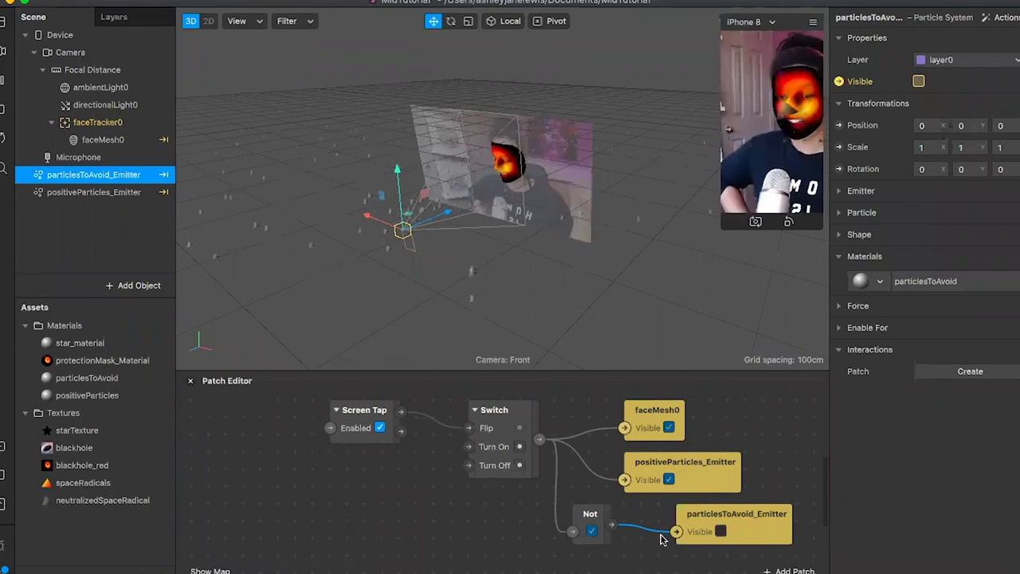
{"action": "left_click", "coordinate": [746, 122]}
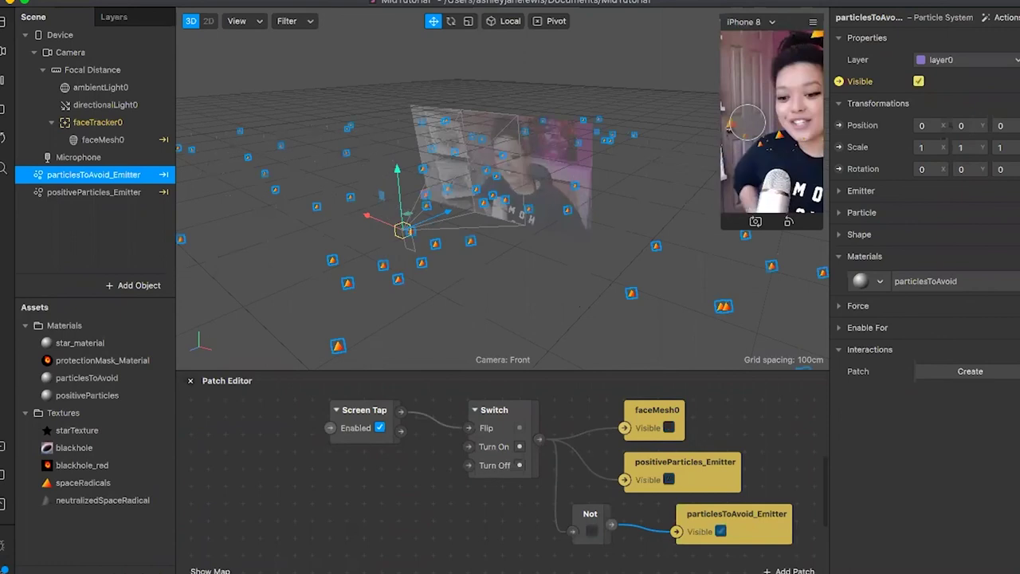
{"action": "left_click", "coordinate": [747, 123]}
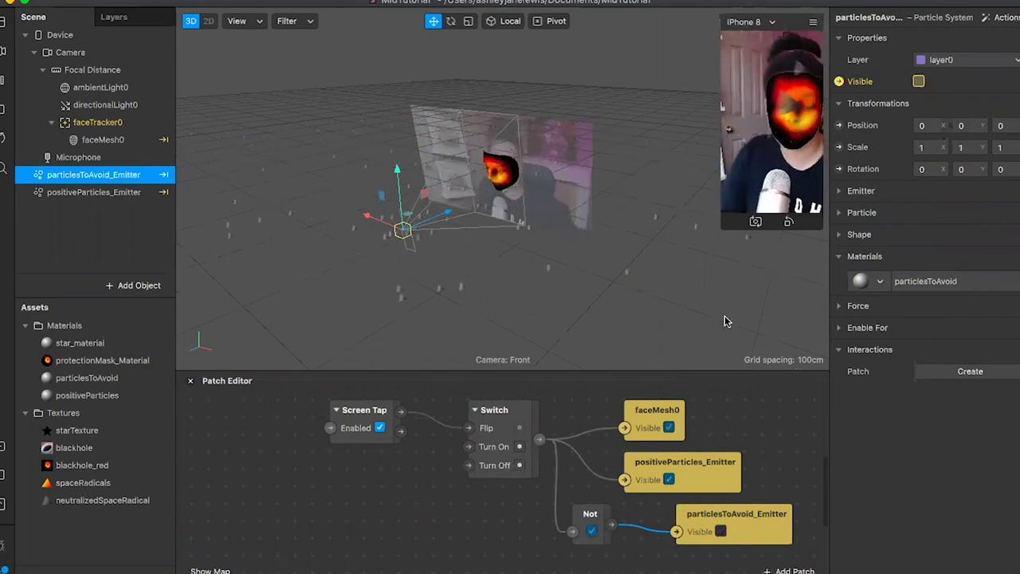